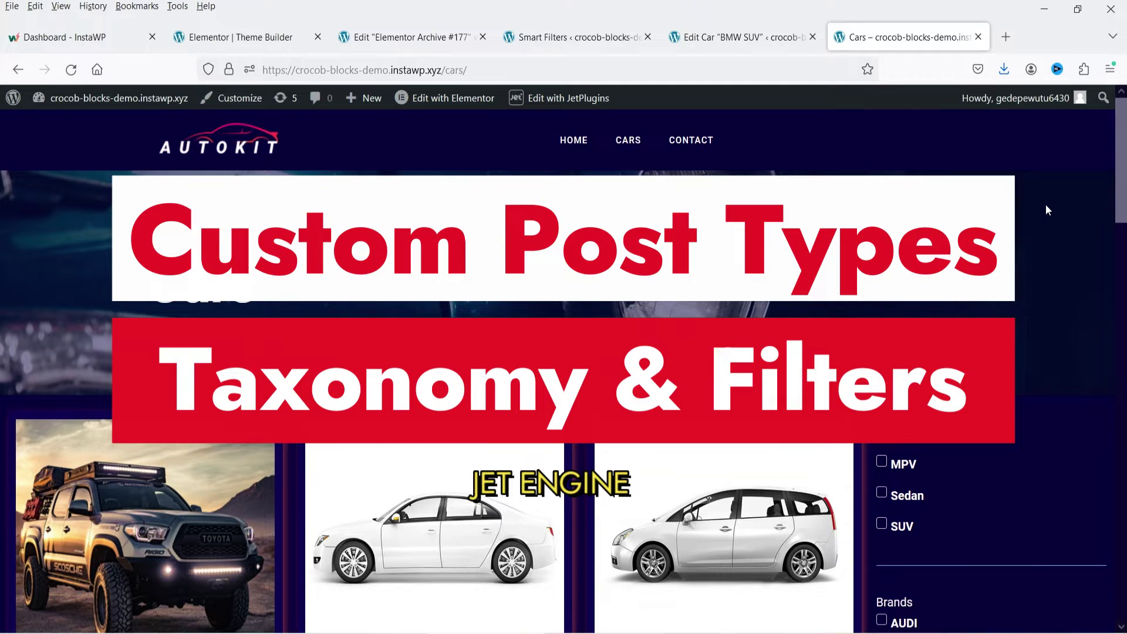
Test the Type Of Cars filter on the Cars page with Sedan and SUV, and clear both selections.
scroll(1047, 223, "down", 3)
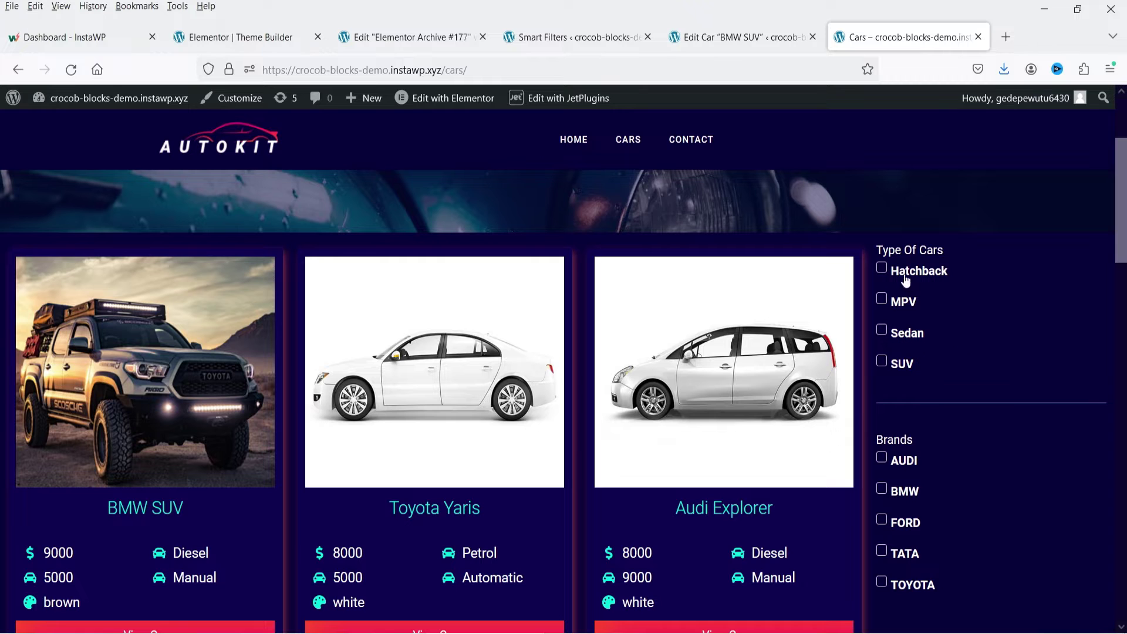
left_click(881, 331)
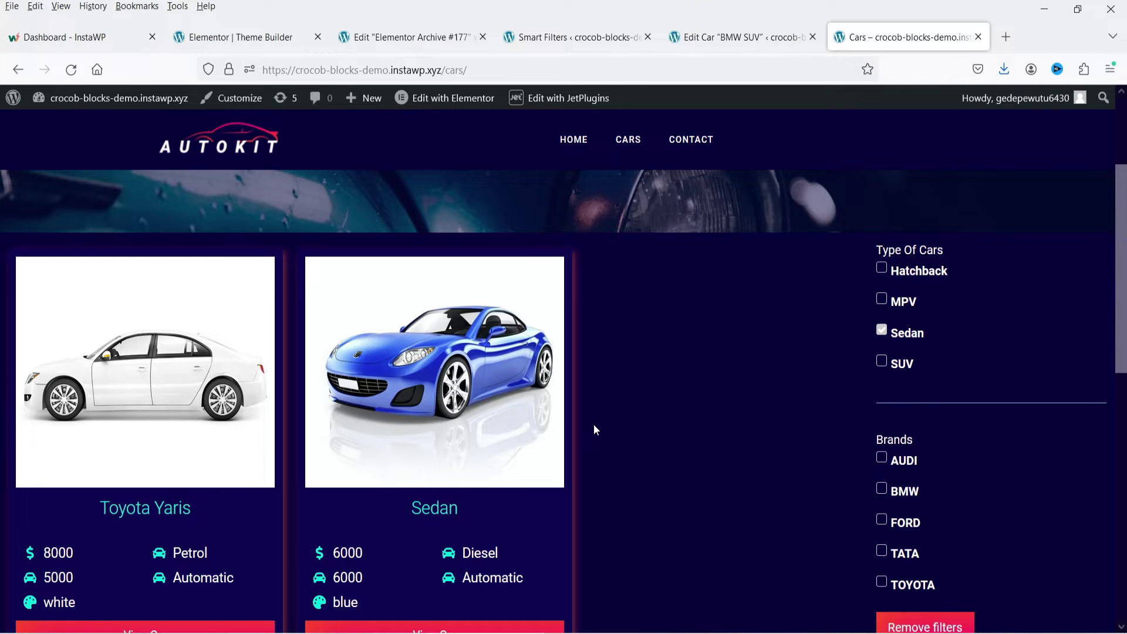
left_click(881, 360)
left_click(882, 362)
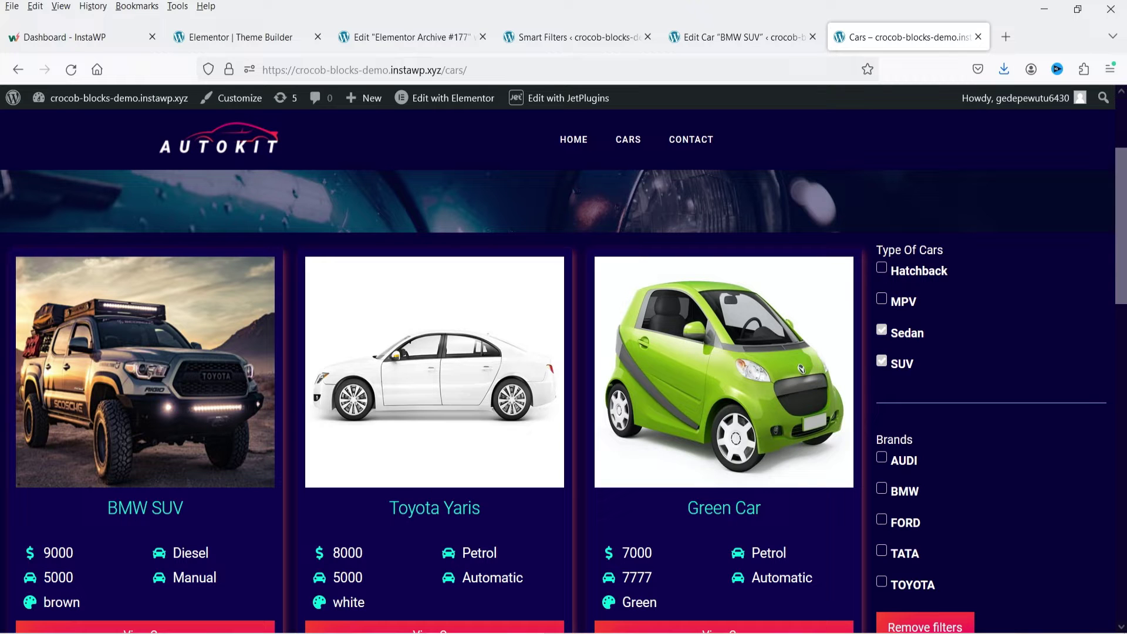
left_click(882, 330)
left_click(882, 360)
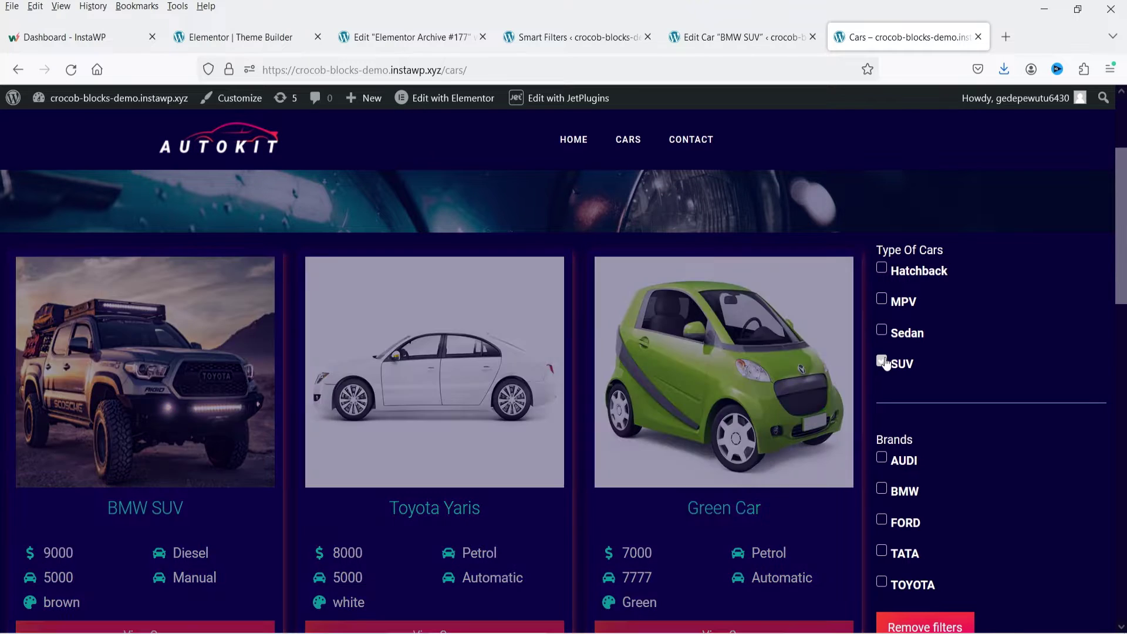
Test the Brands filter with AUDI and BMW, and remove the applied filters.
triple_click(930, 441)
left_click(931, 441)
scroll(1012, 444, "down", 3)
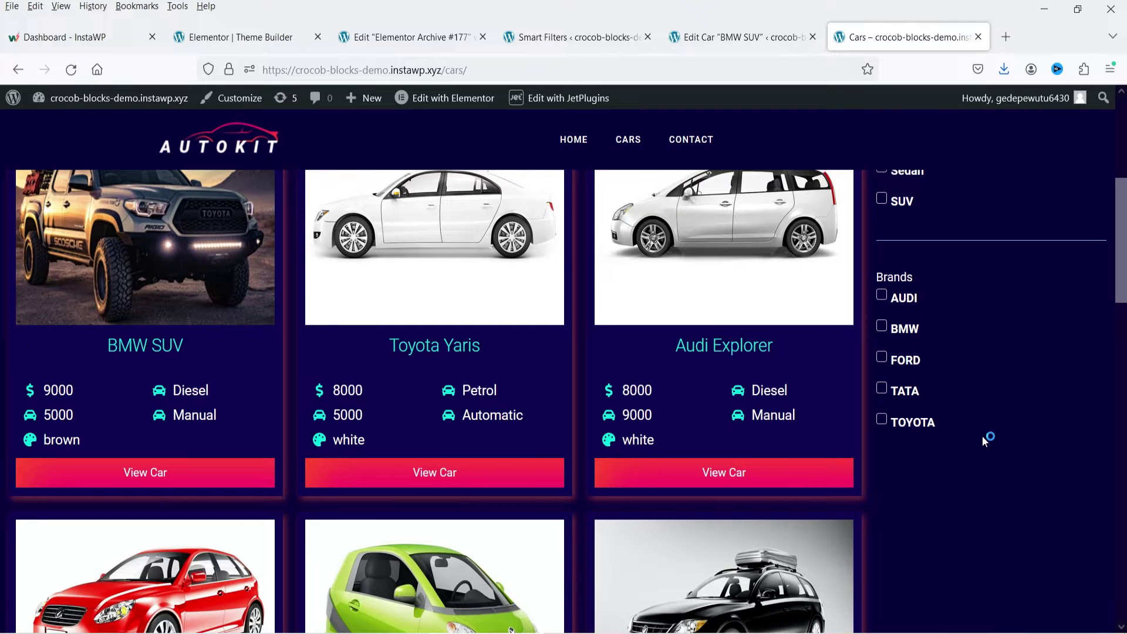
scroll(984, 439, "up", 3)
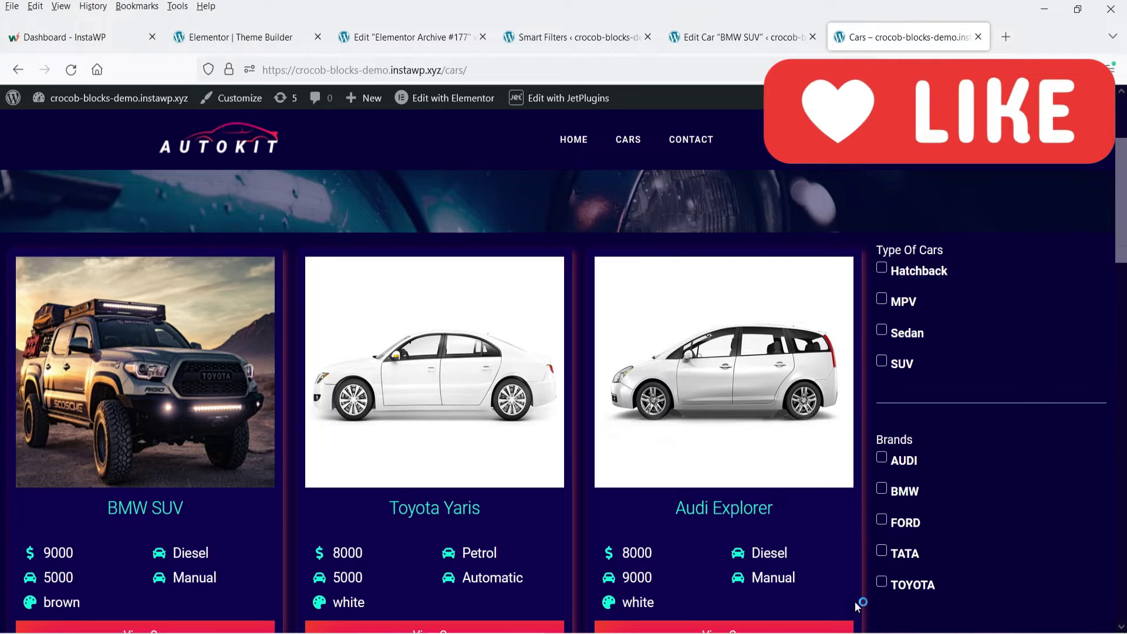
left_click(881, 458)
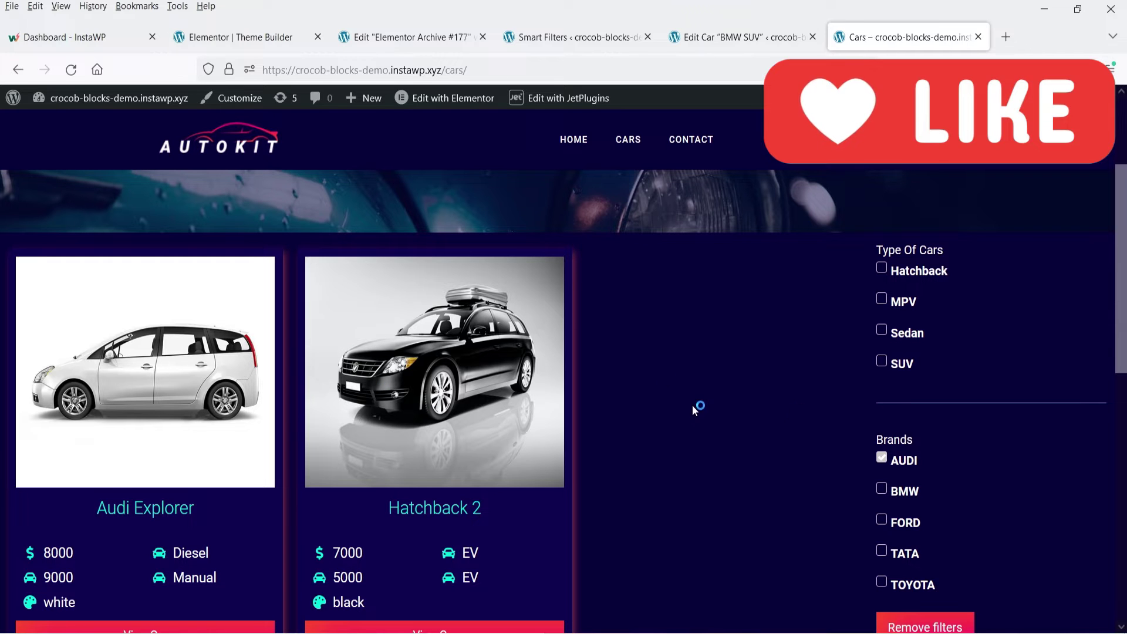
left_click(881, 489)
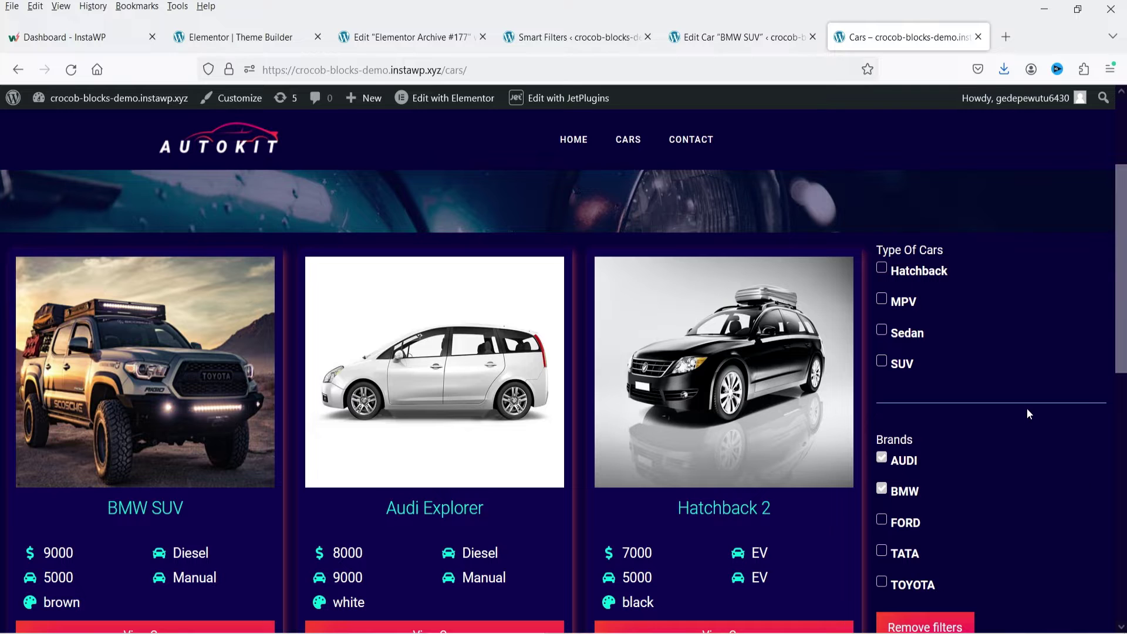
scroll(1024, 411, "down", 3)
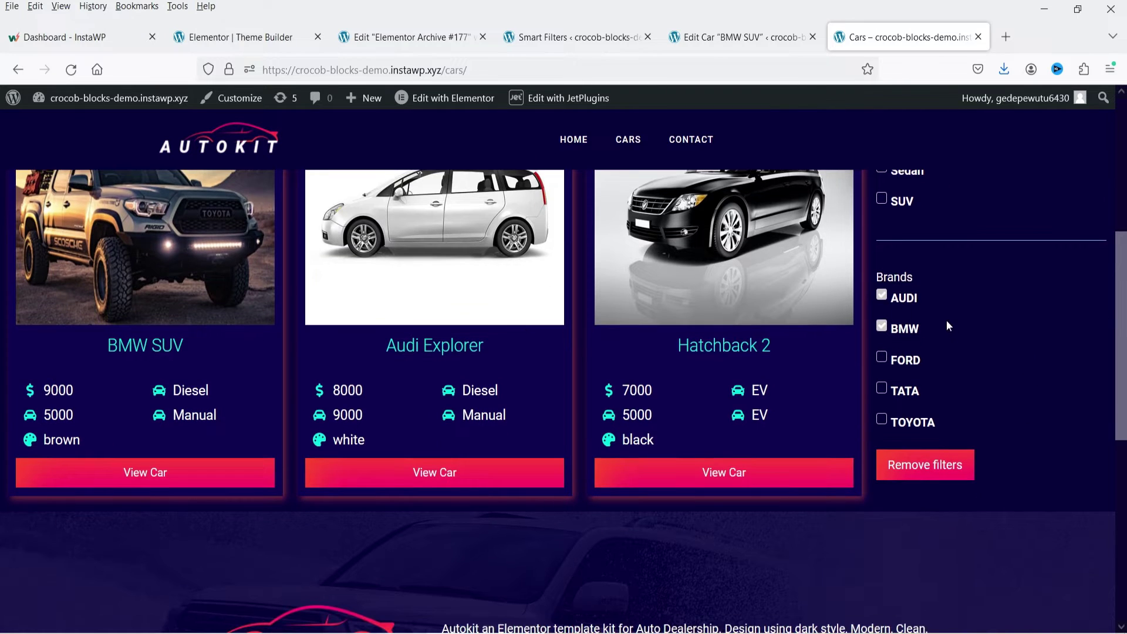
left_click(926, 468)
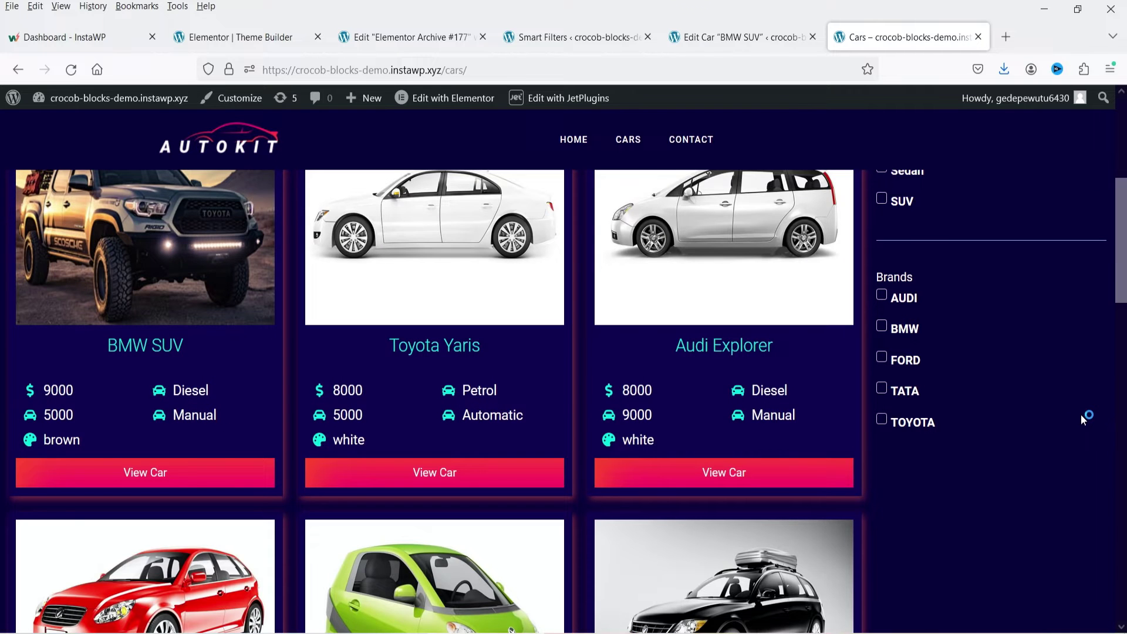
scroll(1042, 416, "up", 3)
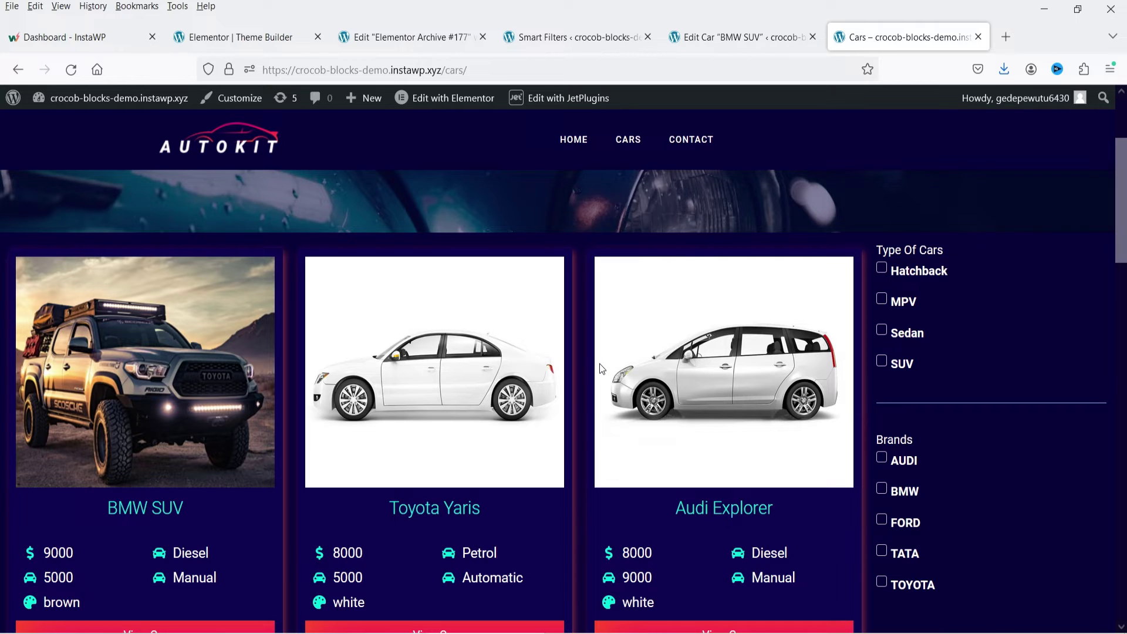
scroll(600, 364, "down", 2)
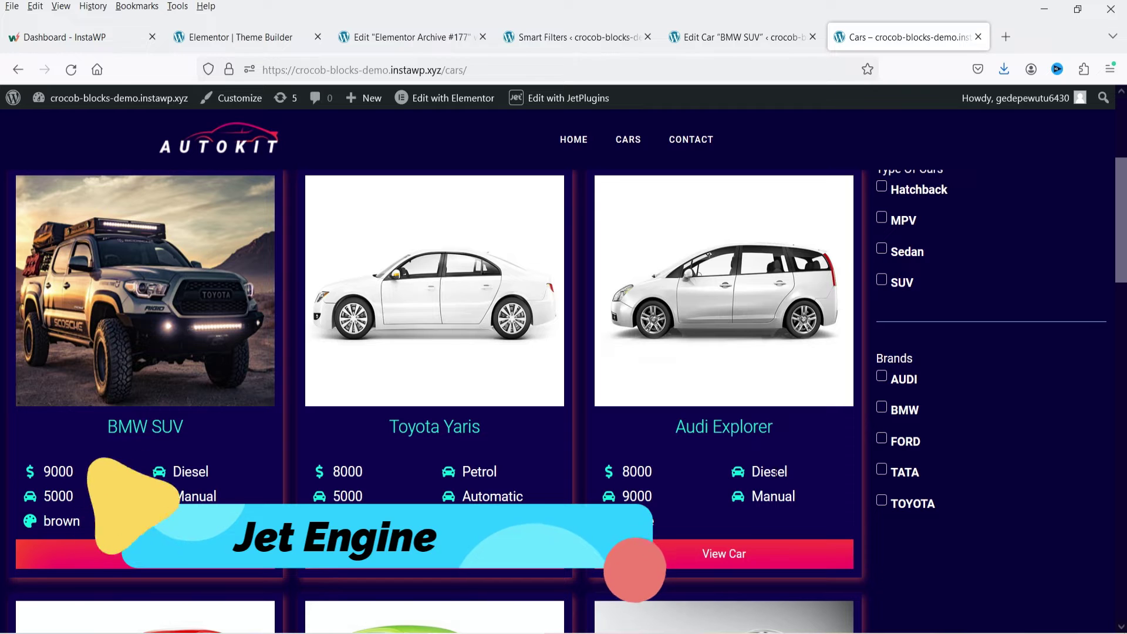
scroll(640, 417, "up", 2)
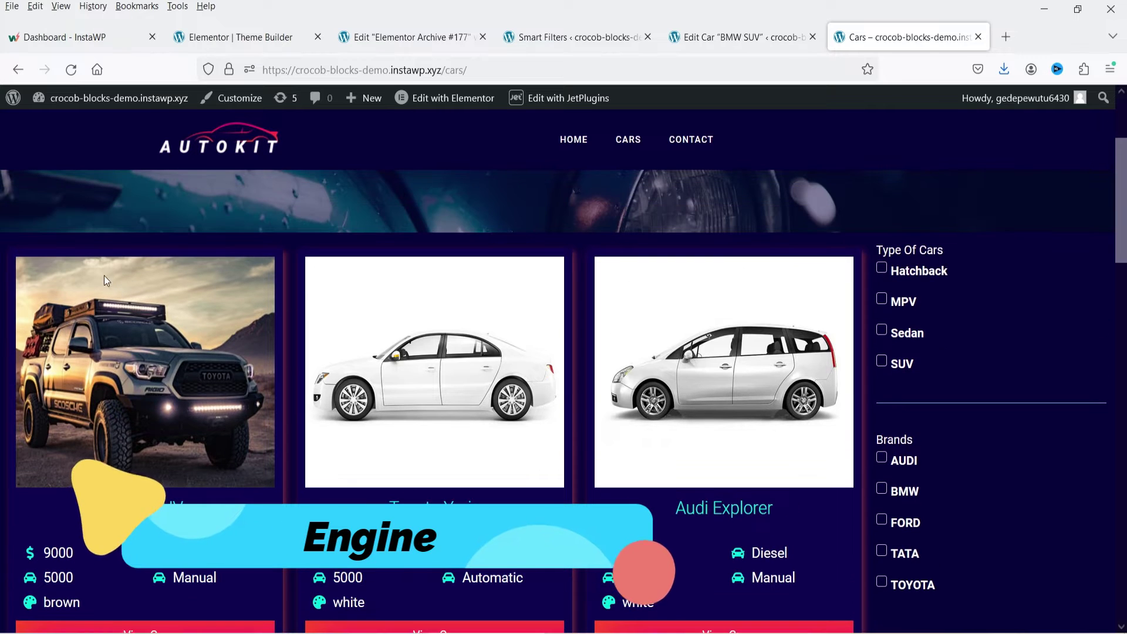
scroll(640, 418, "down", 4)
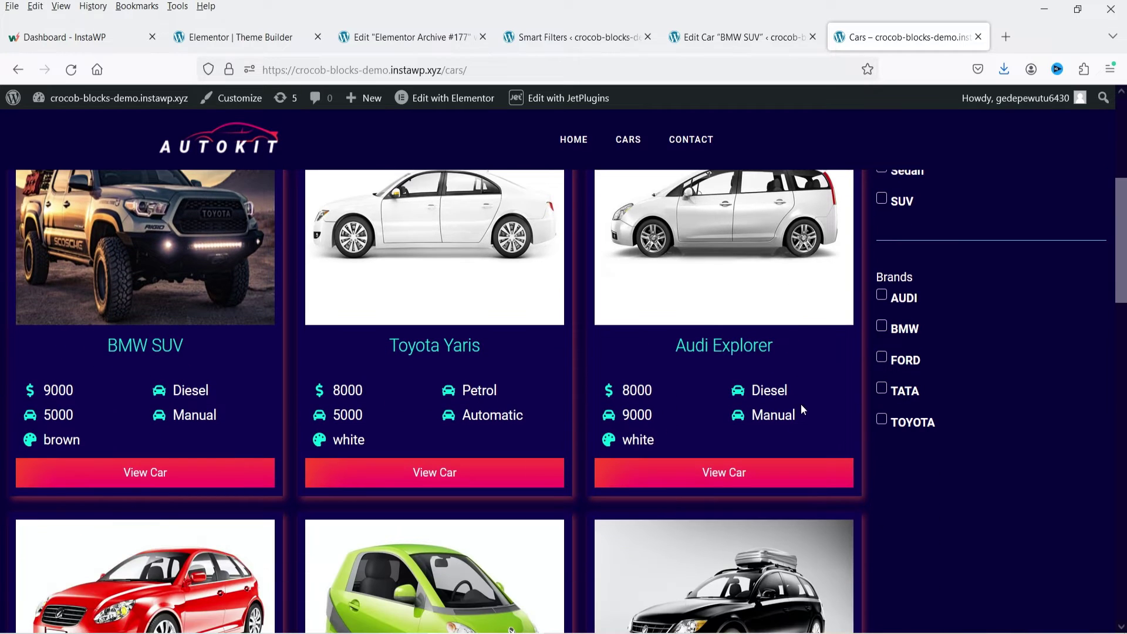
scroll(787, 390, "down", 3)
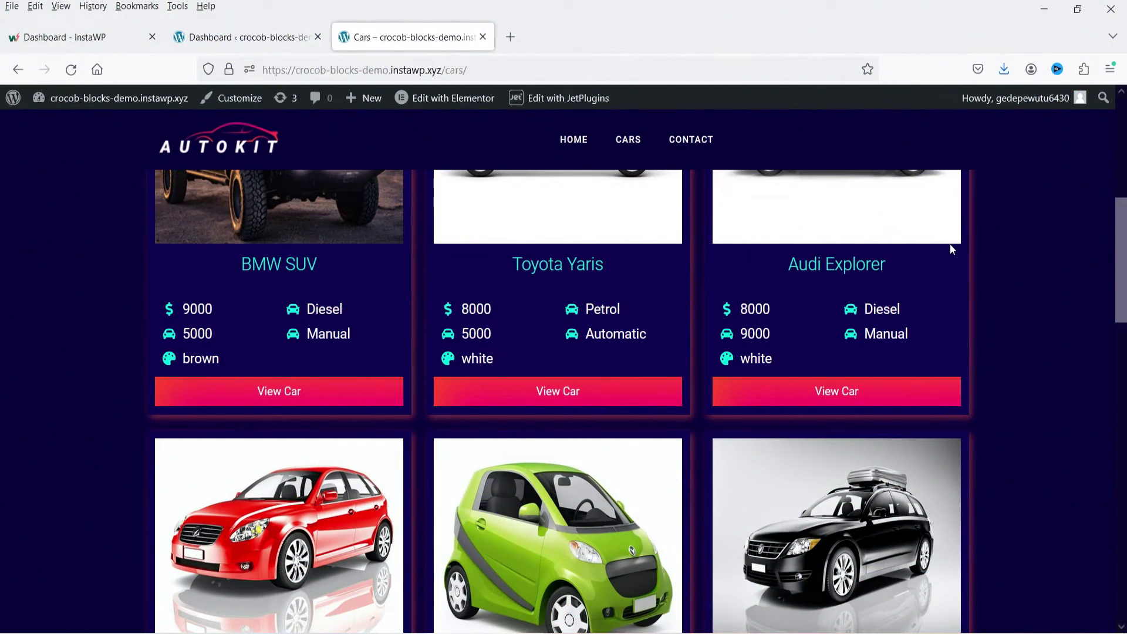
scroll(603, 300, "up", 4)
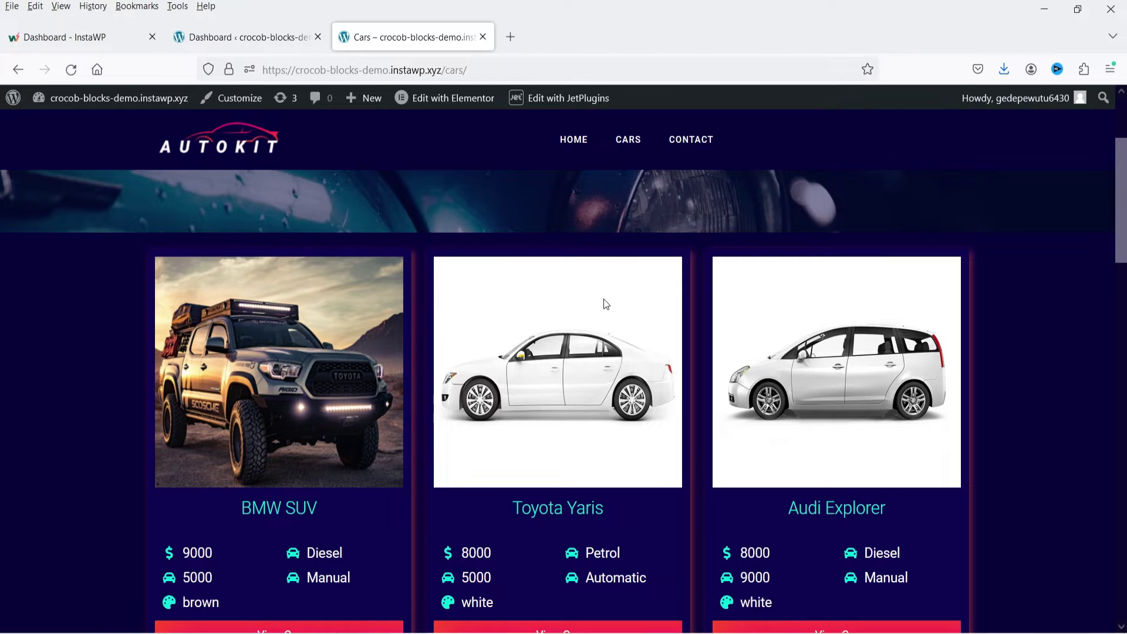
Open JetEngine's custom post types in a new tab and review the meta fields of the Cars post type.
left_click(247, 37)
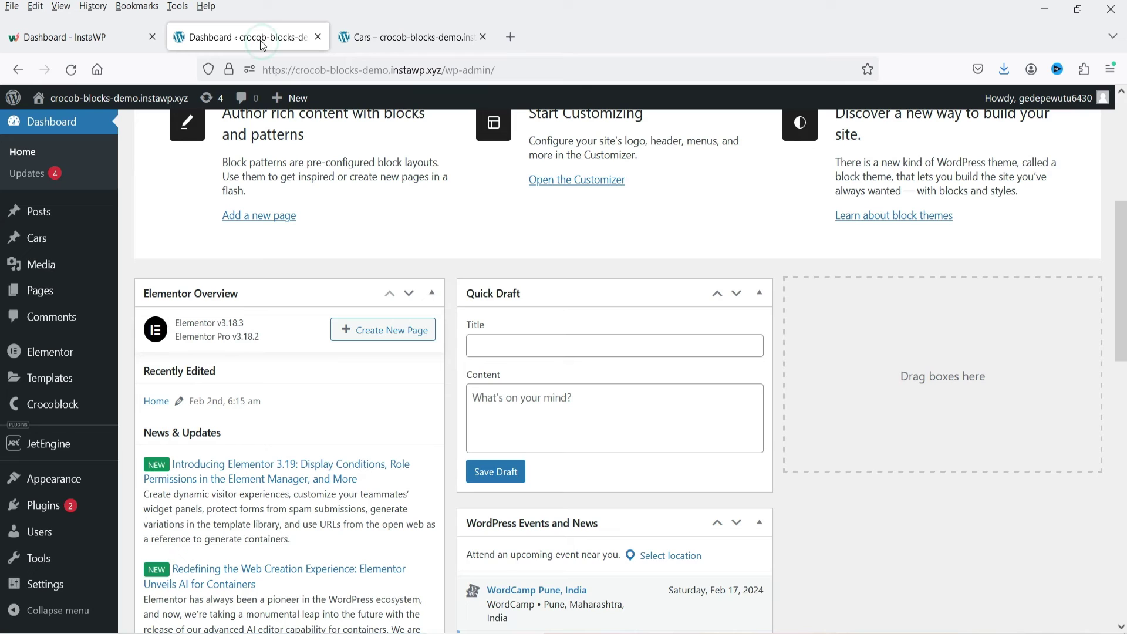
mouse_move(29, 458)
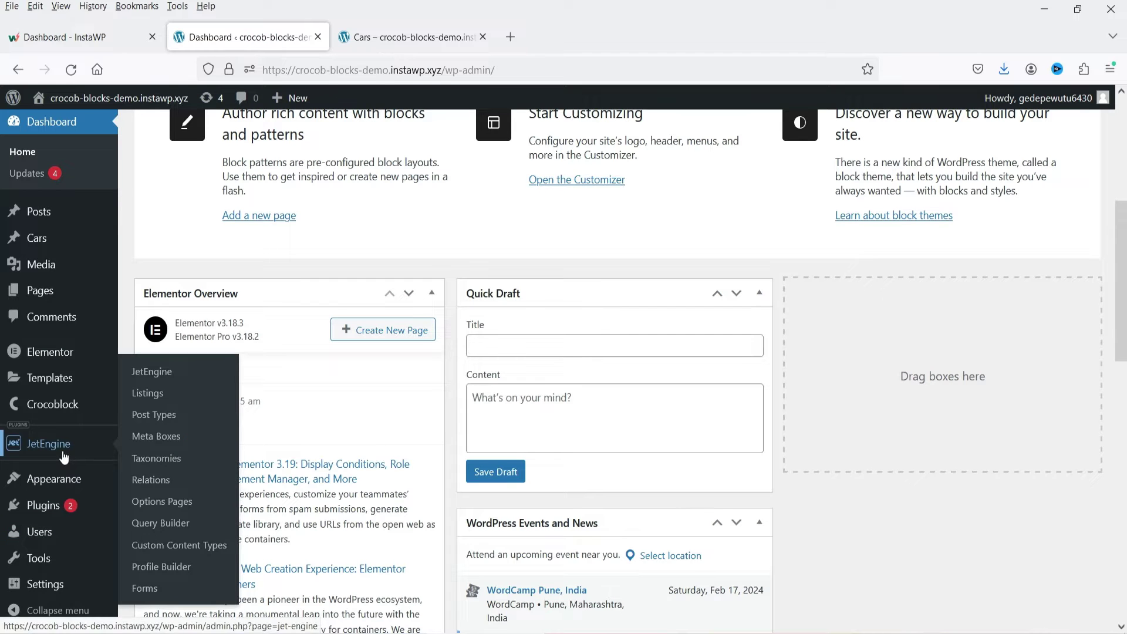
right_click(165, 420)
left_click(235, 143)
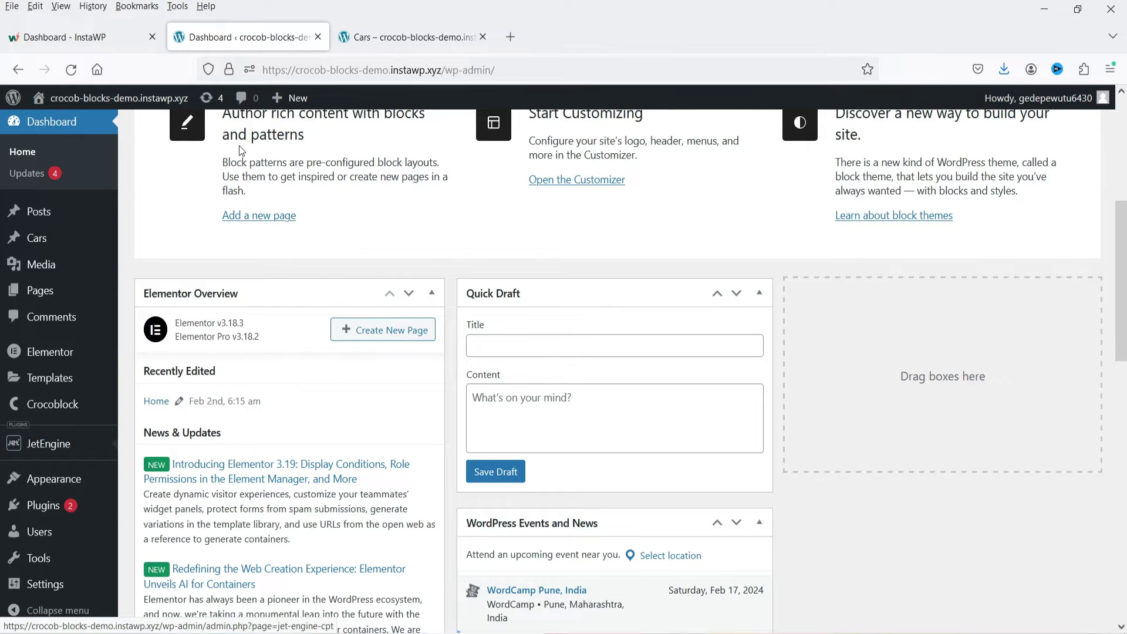
left_click(396, 45)
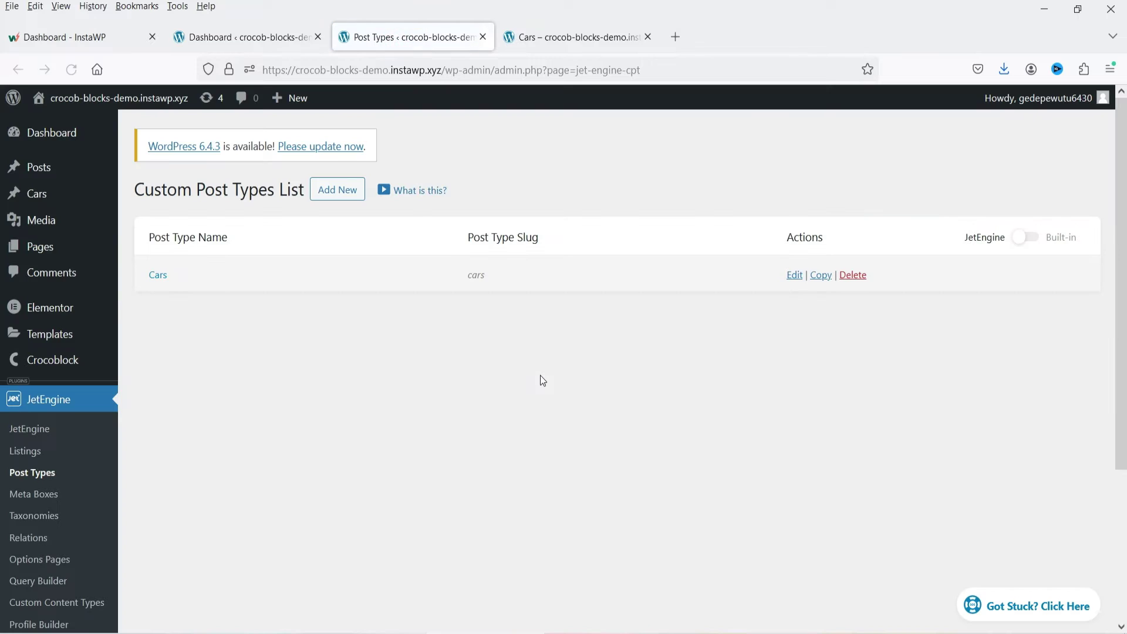
left_click(157, 276)
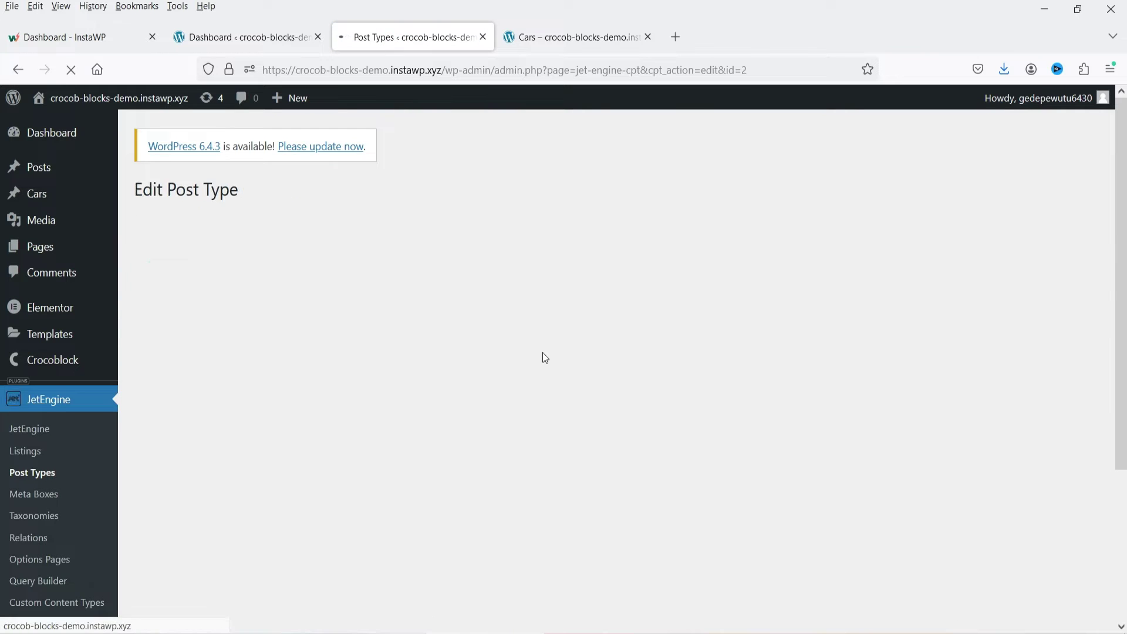
scroll(477, 447, "down", 8)
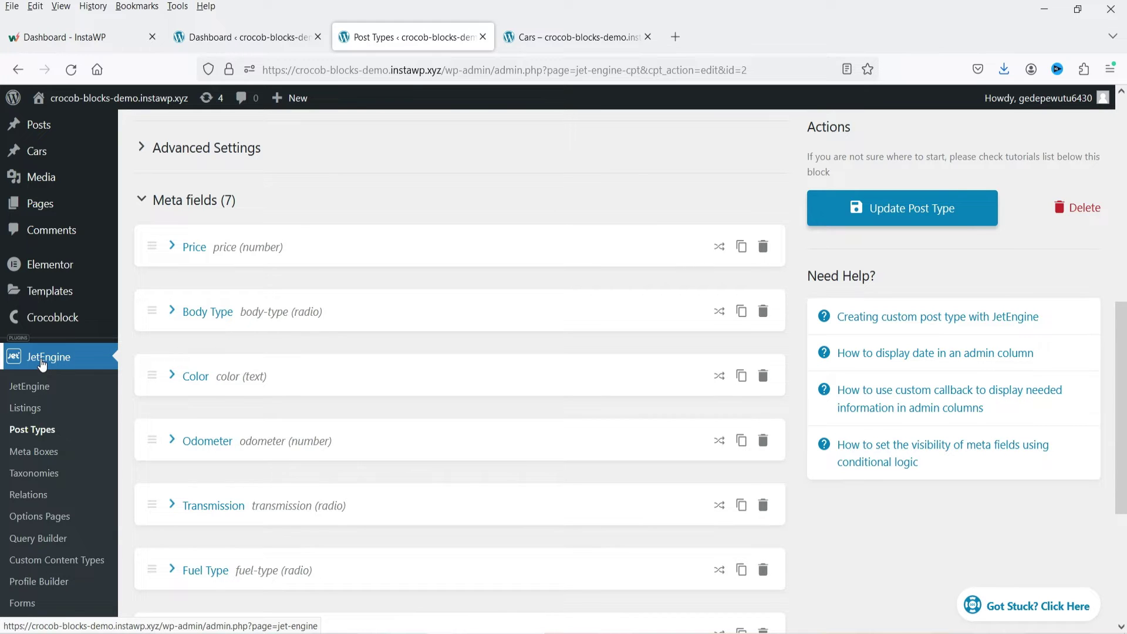
Start a new JetEngine taxonomy named "Type Of Cars" with the automatically generated slug.
left_click(35, 476)
left_click(347, 190)
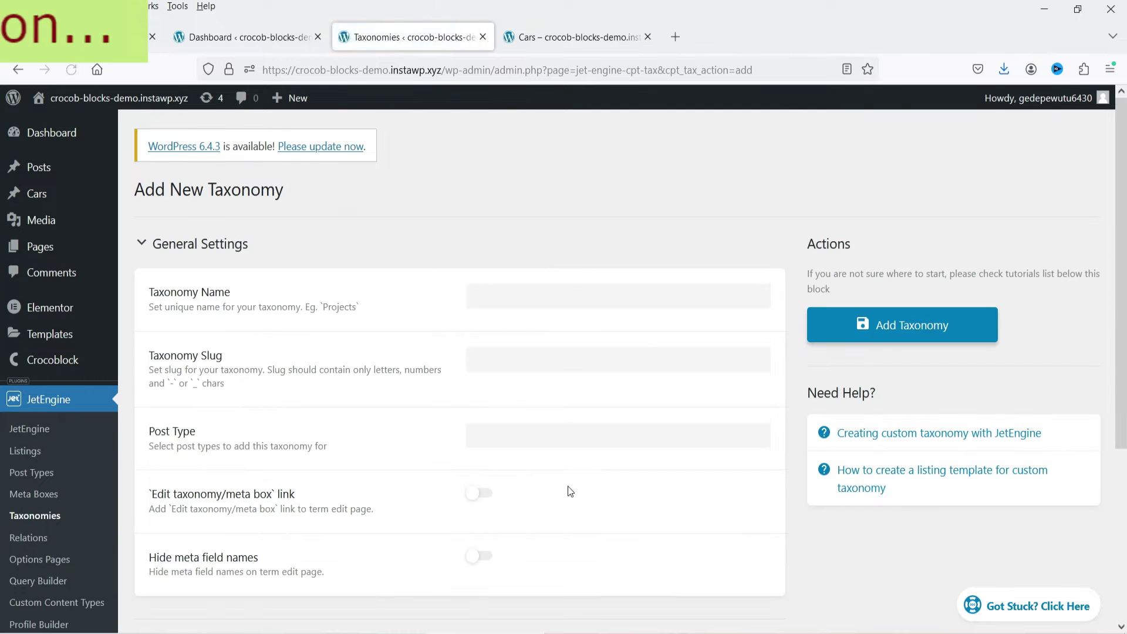
left_click(552, 303)
type("Ty")
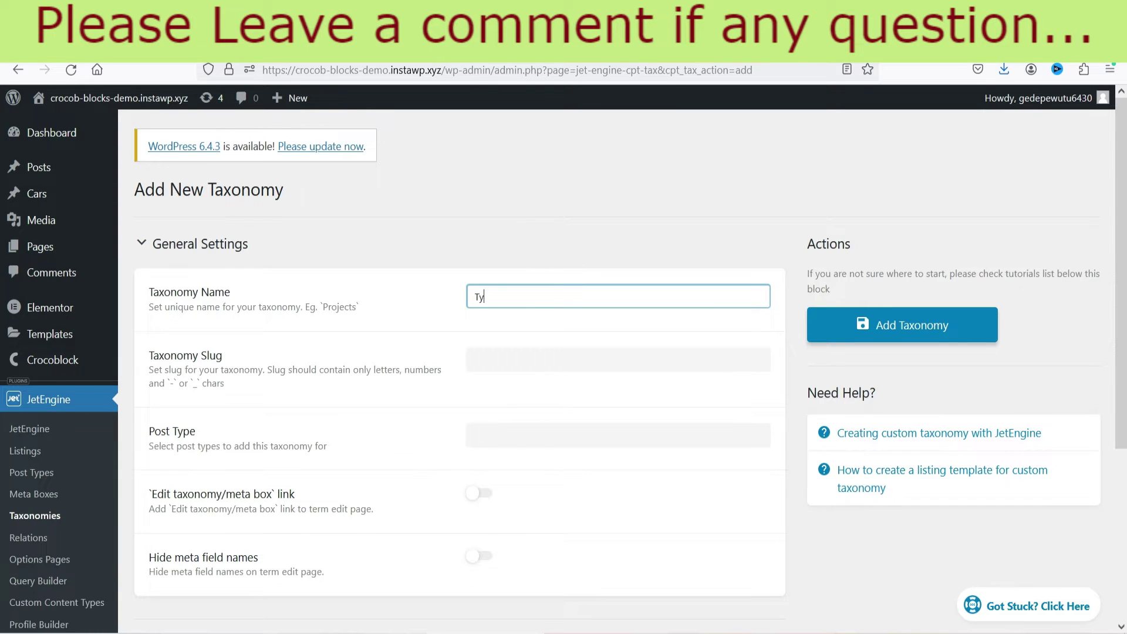
type("pe Of Cars")
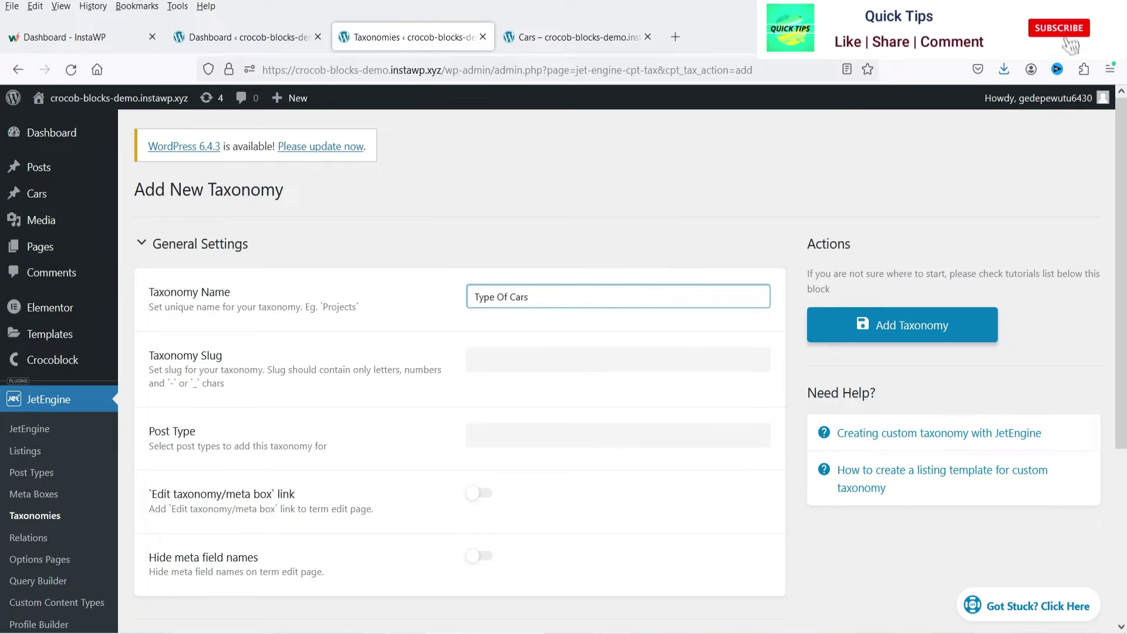
left_click(400, 340)
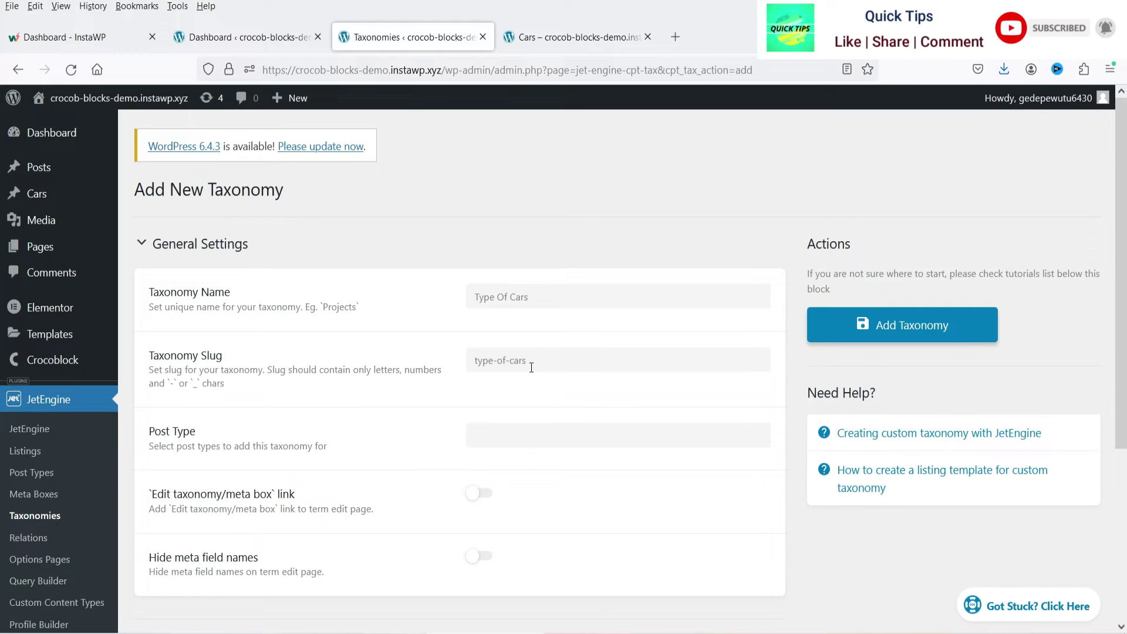
Assign the taxonomy to the Cars post type and enable its edit taxonomy/meta box link.
left_click(509, 446)
scroll(572, 393, "down", 2)
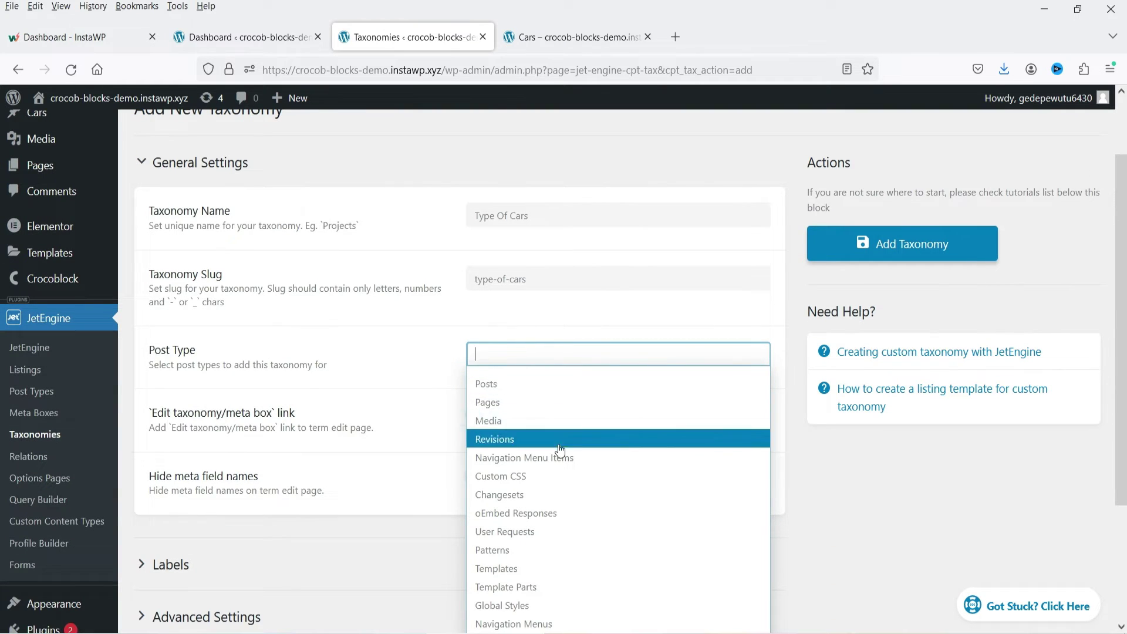
scroll(626, 444, "down", 3)
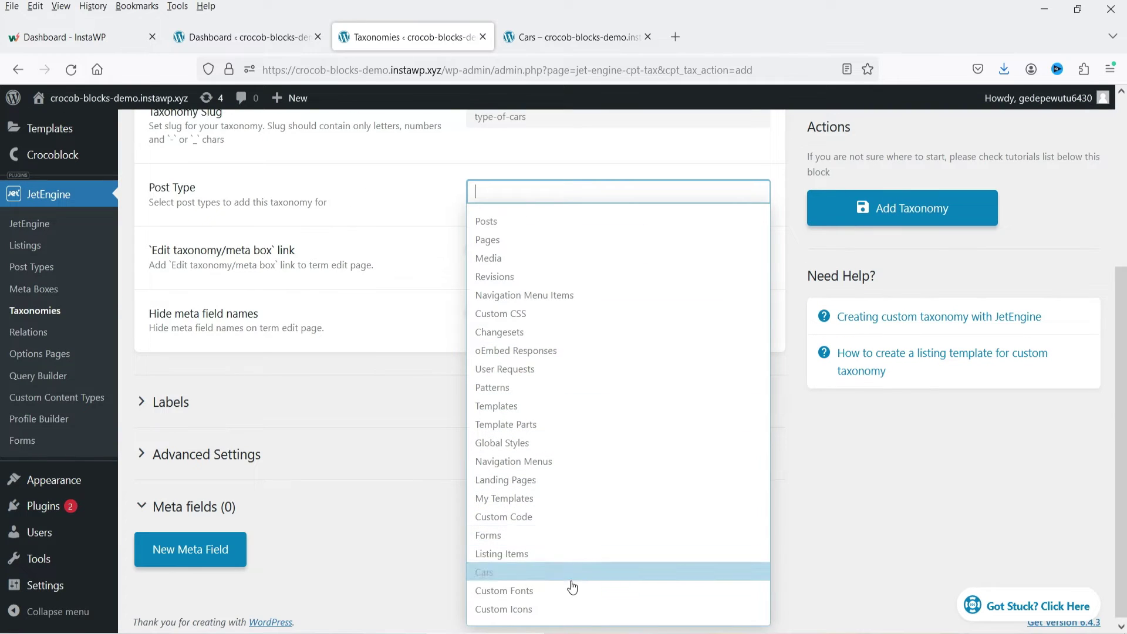
left_click(511, 575)
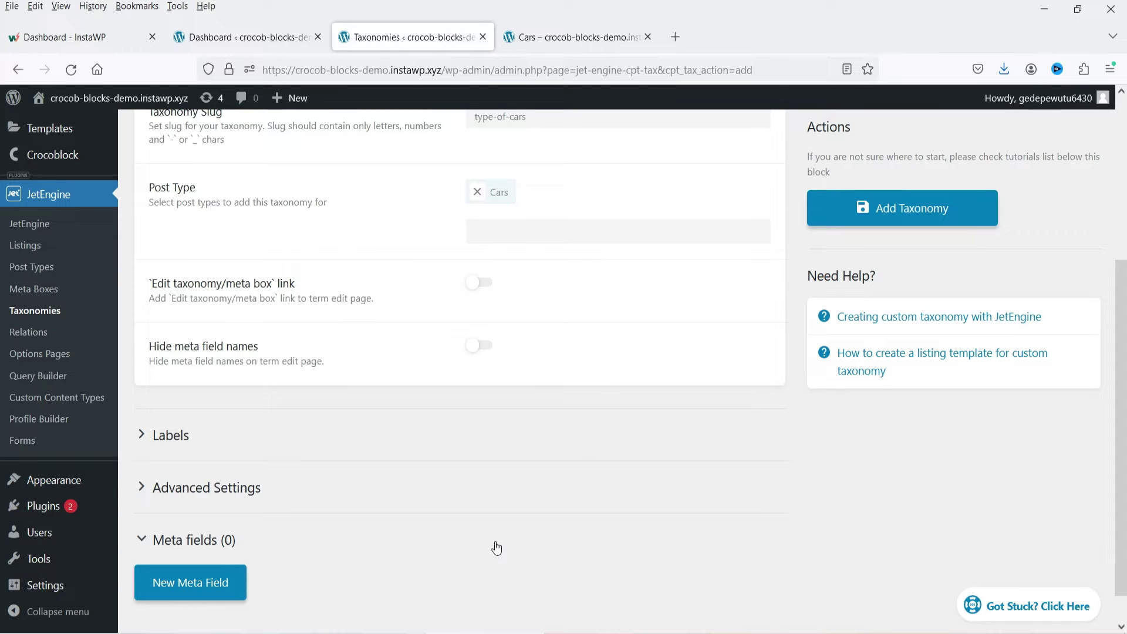
left_click(478, 284)
scroll(166, 407, "down", 1)
Set the taxonomy's singular name and menu name labels to "Type Of Car".
left_click(193, 403)
scroll(457, 328, "down", 3)
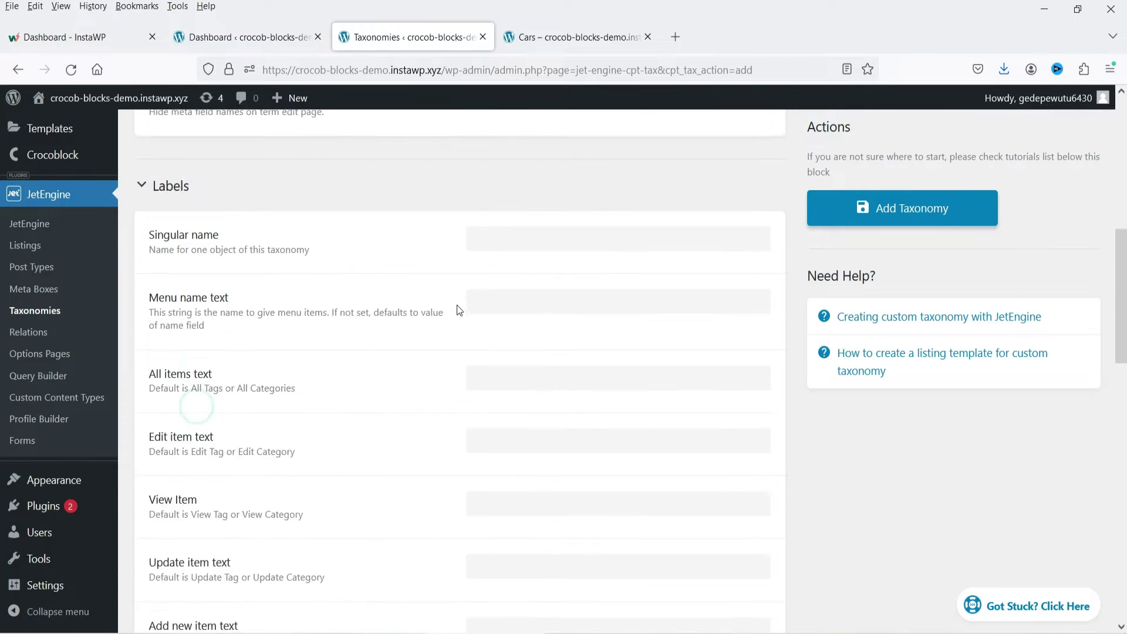
scroll(469, 296, "down", 1)
left_click(490, 207)
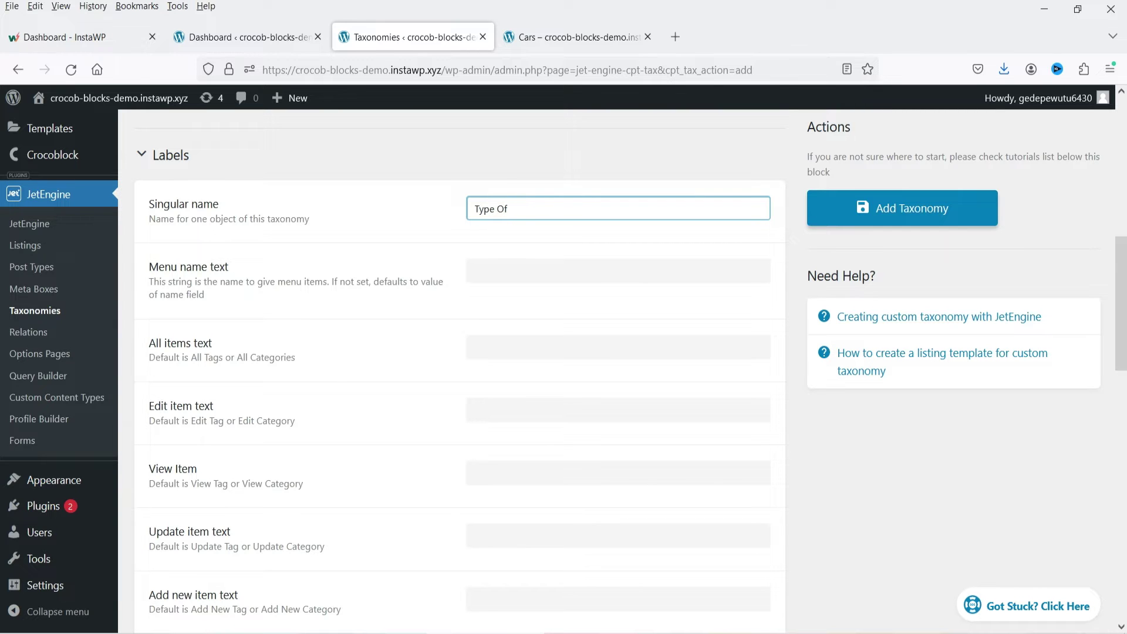
type("Type Of Car")
left_click(370, 263)
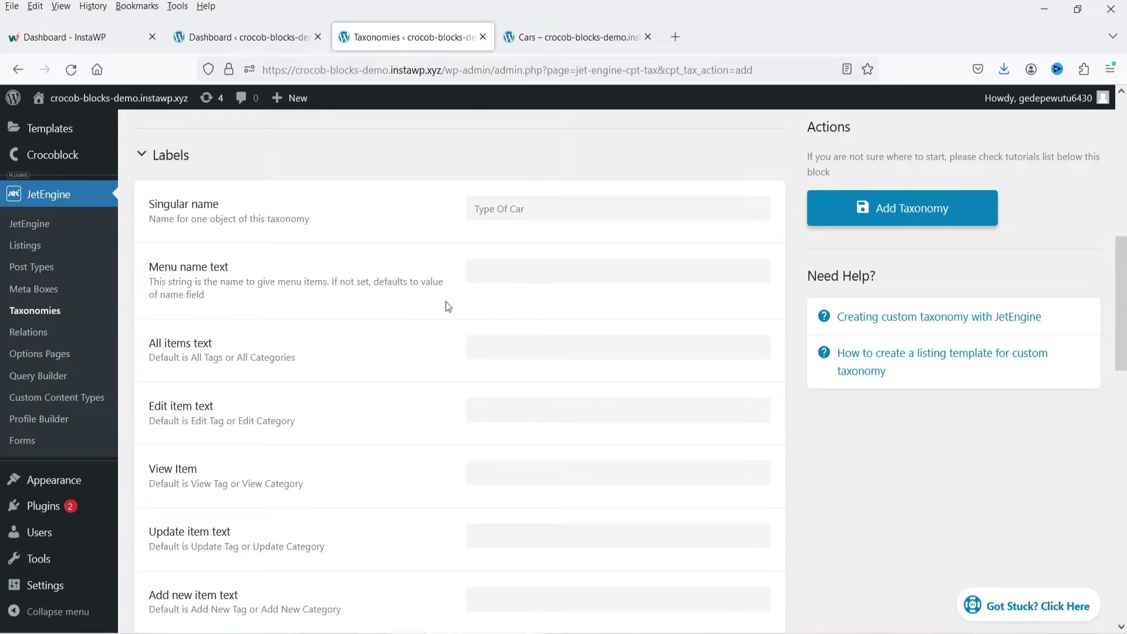
left_click(563, 264)
type("Type Of Car")
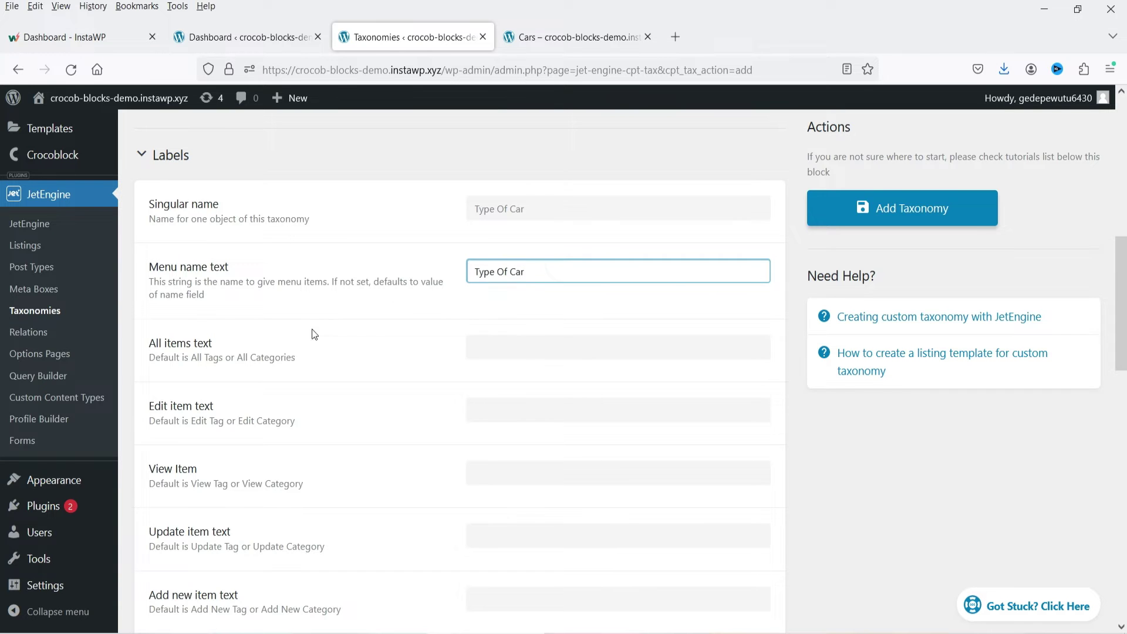
Set the all items label to "All Type Of Cars" and the edit item label to "Edit Type Of Car".
left_click(577, 347)
type("All Type Of Cars")
left_click(622, 406)
type("Edit Type Of Car")
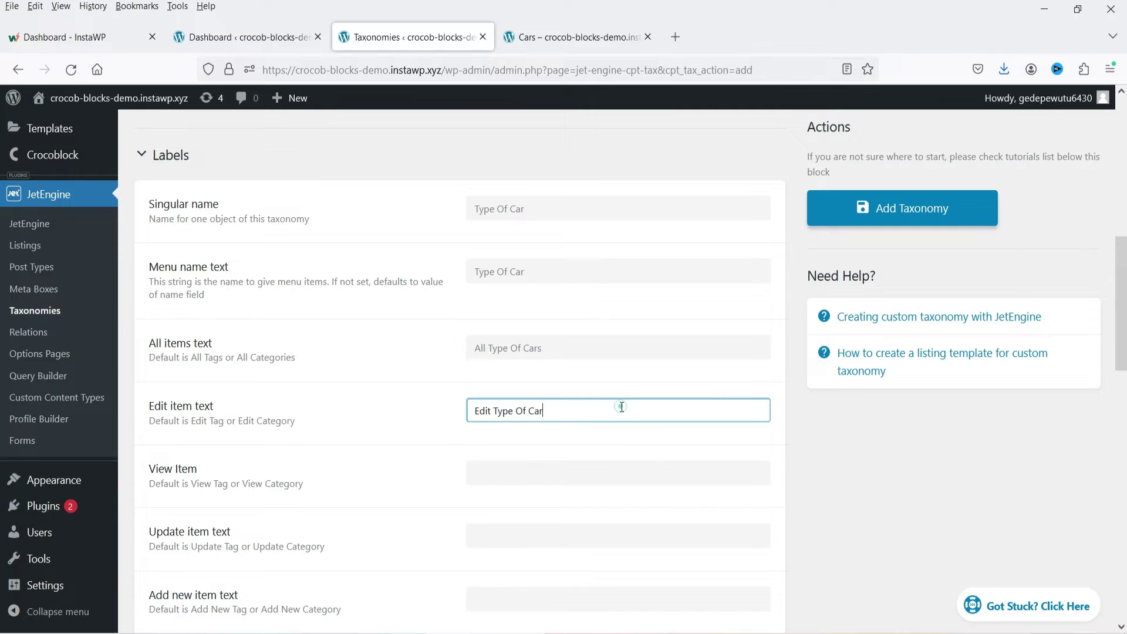
Set the view item label to "View Type Of Car" and the update item label to "Update Type Of Car".
scroll(621, 406, "down", 4)
left_click(616, 231)
type("View Type Of Car")
left_click(638, 291)
type("Update Type Of Car")
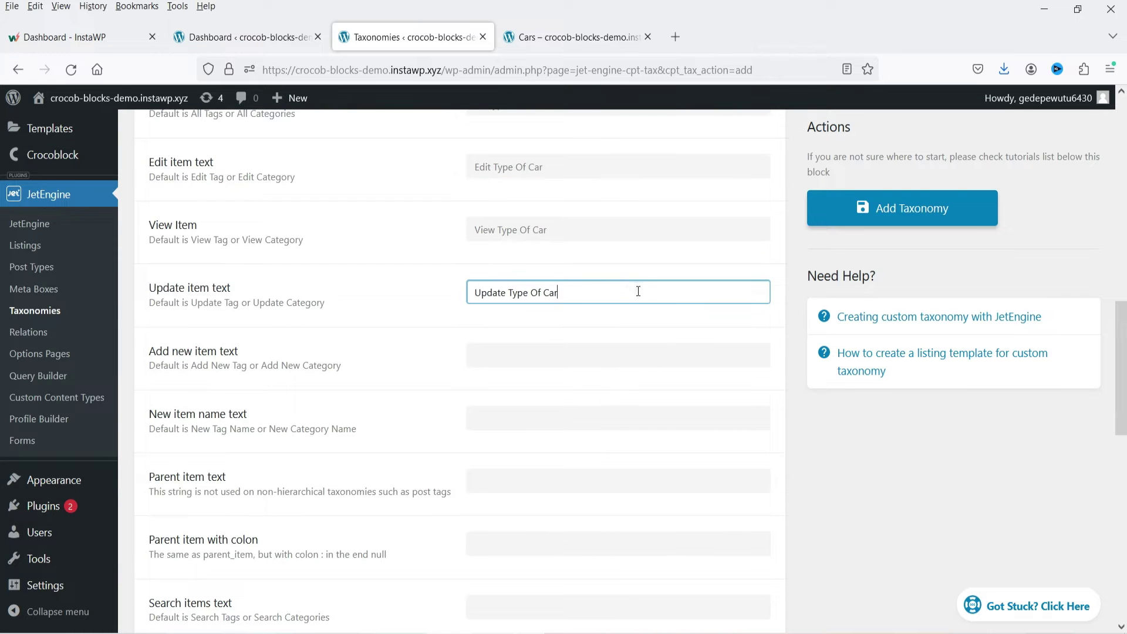
Set the add new item label to "Add New Type Of Car" and the new item name label to "New Type Of Car Name".
left_click(638, 364)
type("Add New Type Of Car")
scroll(619, 332, "down", 4)
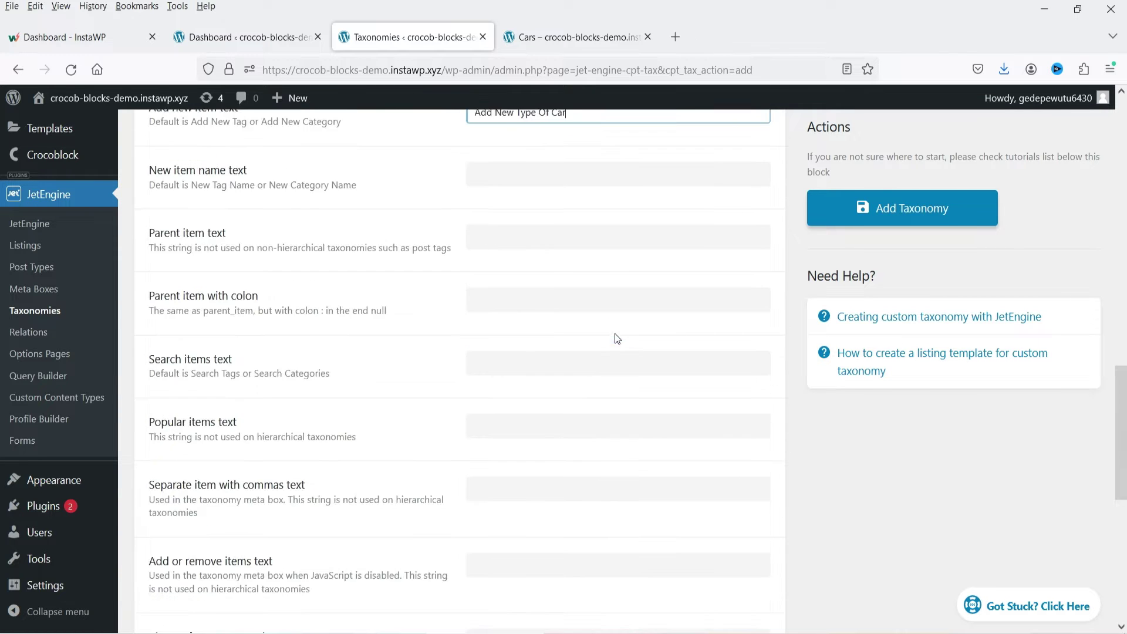
left_click(591, 172)
type("New Type Of Car Name")
Set the parent item label to "Parent Type Of Car" and the parent item with colon label to "Parent Type Of Car:".
scroll(619, 236, "up", 1)
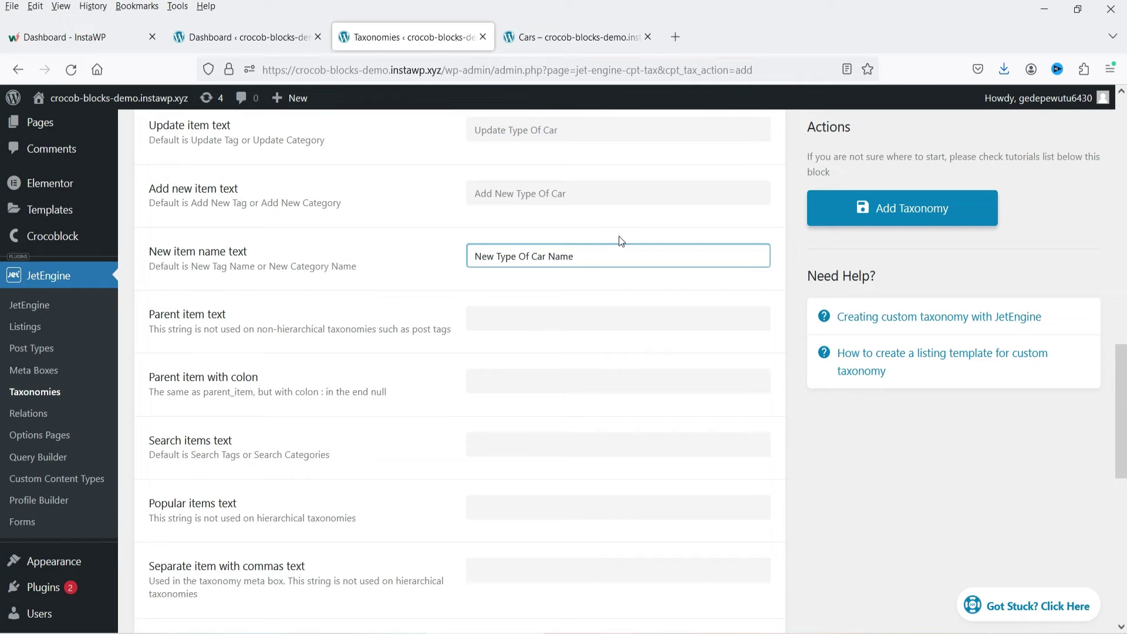
left_click(597, 317)
type("Parent Type Of Car")
left_click(584, 382)
type("Parent Type Of Car:")
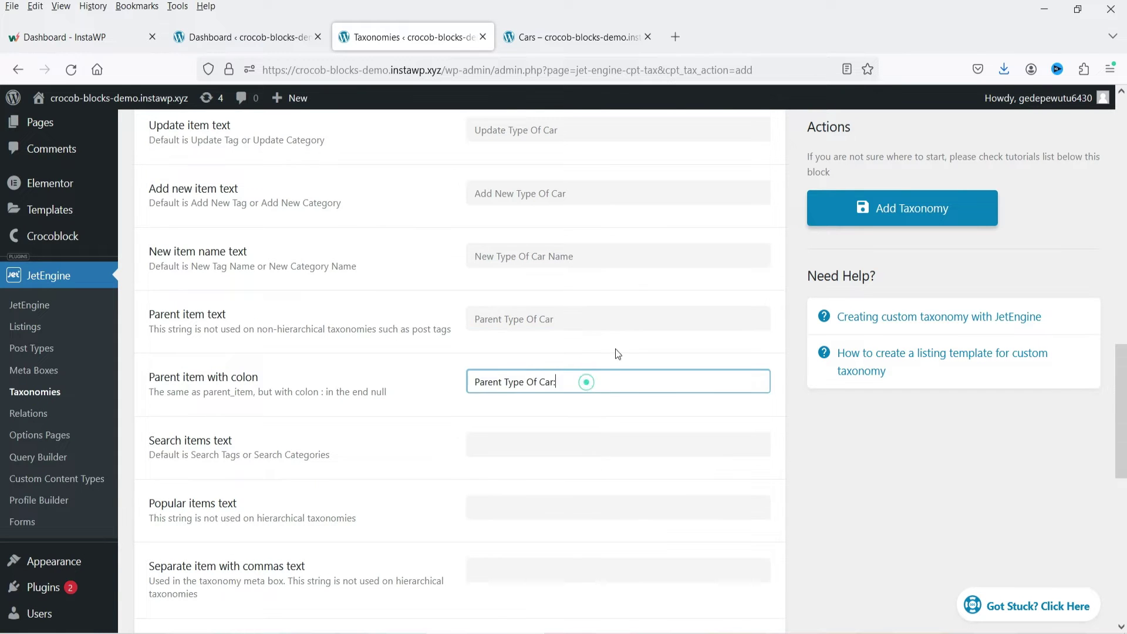
Set the search items label to "Search Type Of Cars" and the popular items label to "Popular Type Of Cars".
scroll(615, 348, "down", 4)
left_click(594, 189)
type("Search Type Of Cars")
left_click(593, 263)
type("Popular Type Of Cars")
Set the separate items label to "Separate Type Of Cars with commas" and the add or remove items label to "Add or remove Type Of Cars".
left_click(613, 327)
type("Separate Type Of Cars with commas")
left_click(622, 239)
type("Add or remove Type Of Cars")
Set the remaining labels to "Choose from the most used Type Of Cars", "No Type Of Cars found" and "← Back to Type Of Cars".
left_click(619, 315)
type("Choose from the most used Type Of Cars")
left_click(646, 390)
type("No Type Of Cars found")
left_click(662, 486)
type("← Back to Type Of Cars")
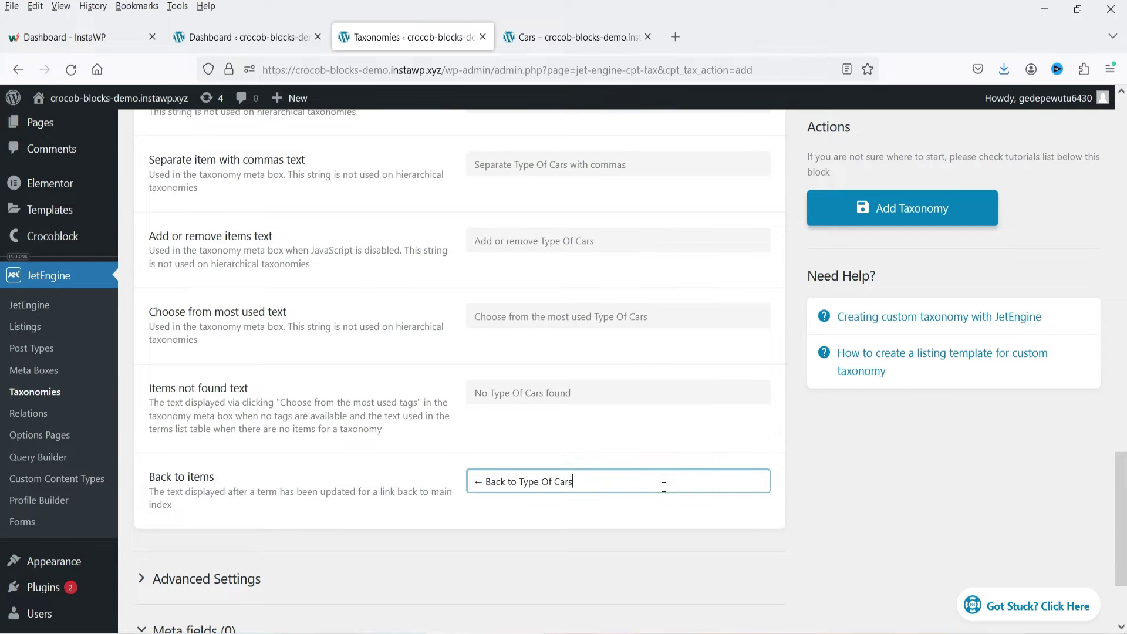
Review the advanced settings of the Type Of Cars taxonomy and make it hierarchical.
scroll(152, 457, "down", 2)
left_click(244, 461)
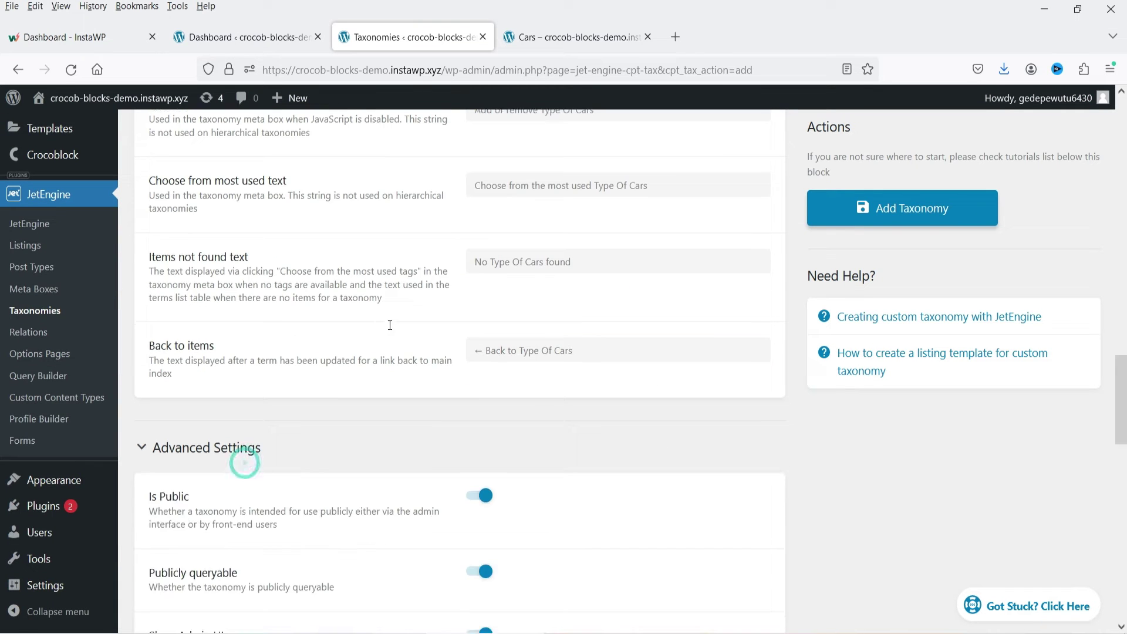
scroll(390, 326, "down", 4)
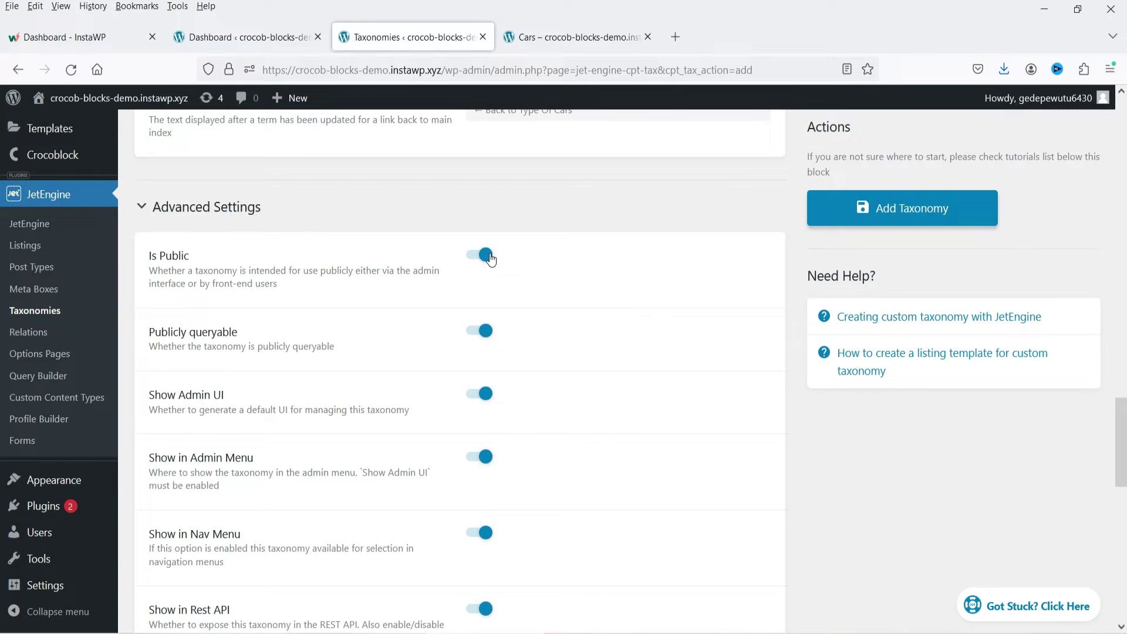
scroll(377, 301, "down", 3)
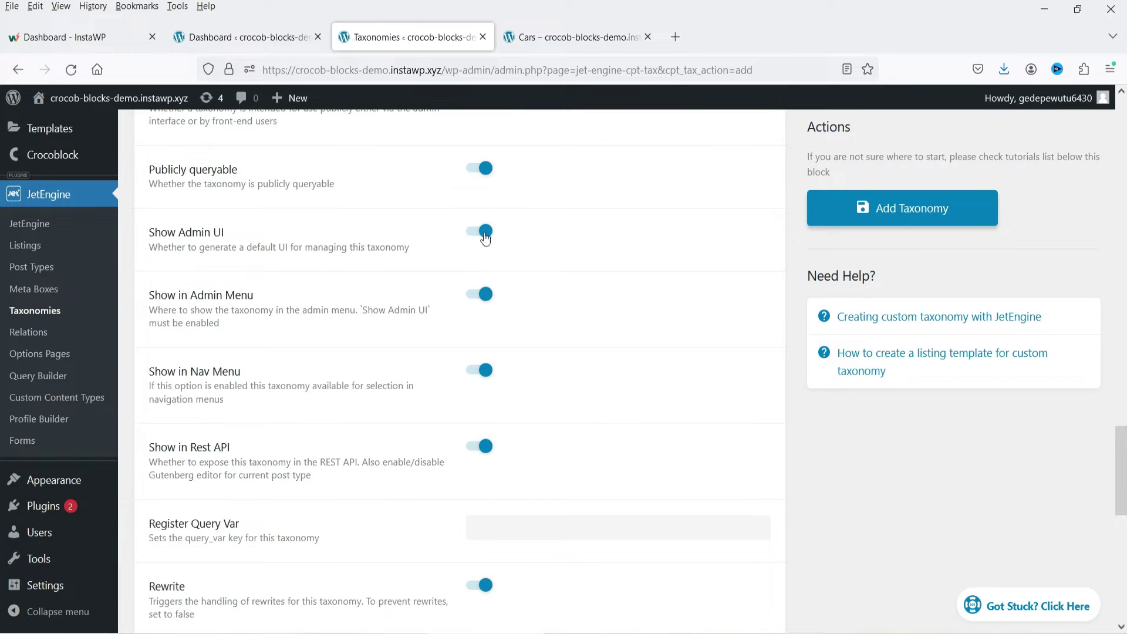
scroll(446, 299, "down", 2)
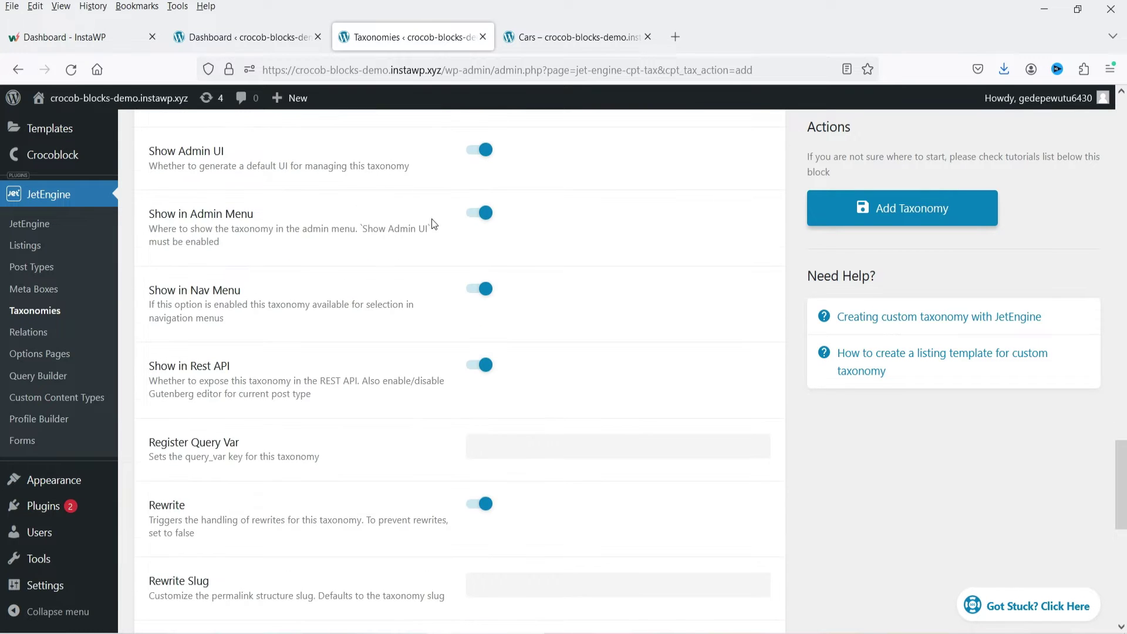
scroll(433, 224, "down", 2)
scroll(457, 214, "down", 4)
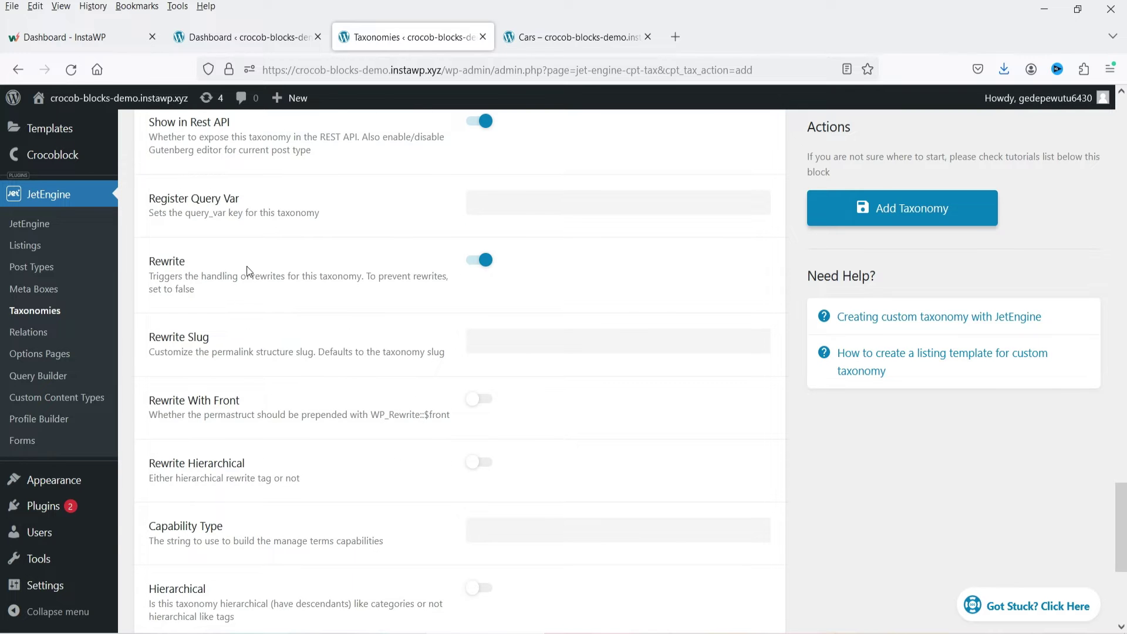
scroll(536, 315, "down", 2)
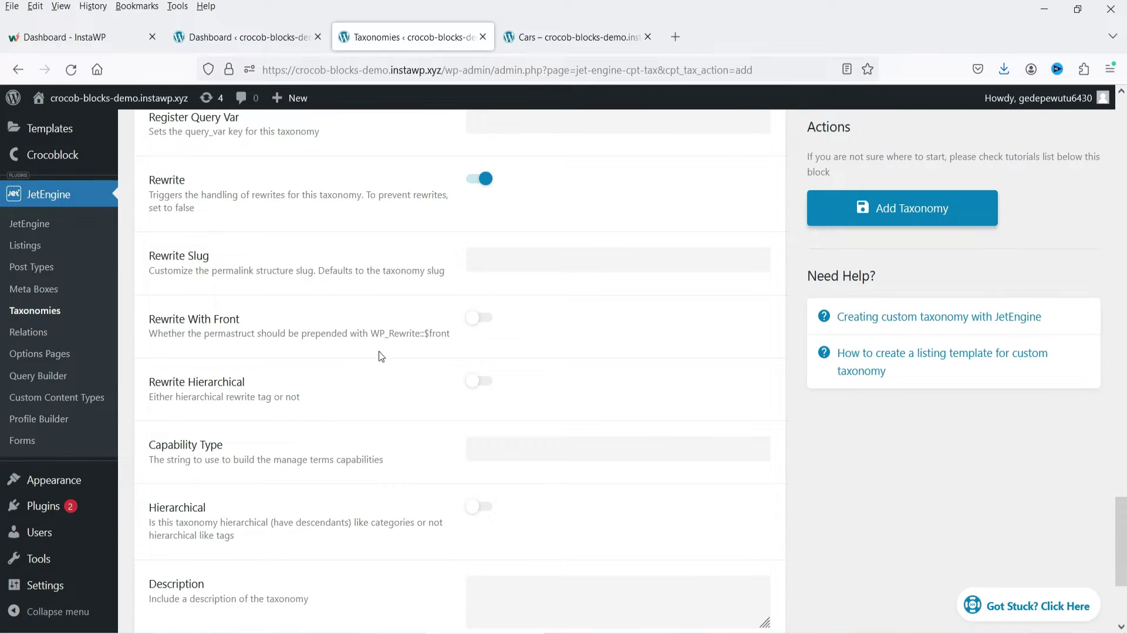
scroll(272, 314, "down", 4)
left_click(480, 350)
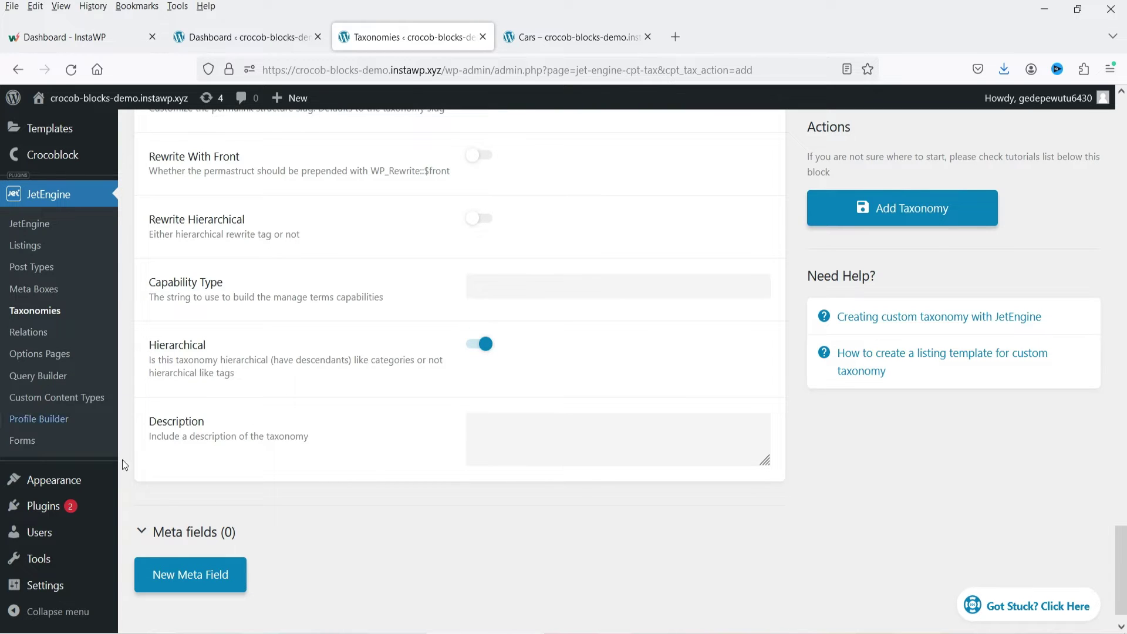
Add a meta field to the Type Of Cars taxonomy and set its field type to Radio.
left_click(215, 531)
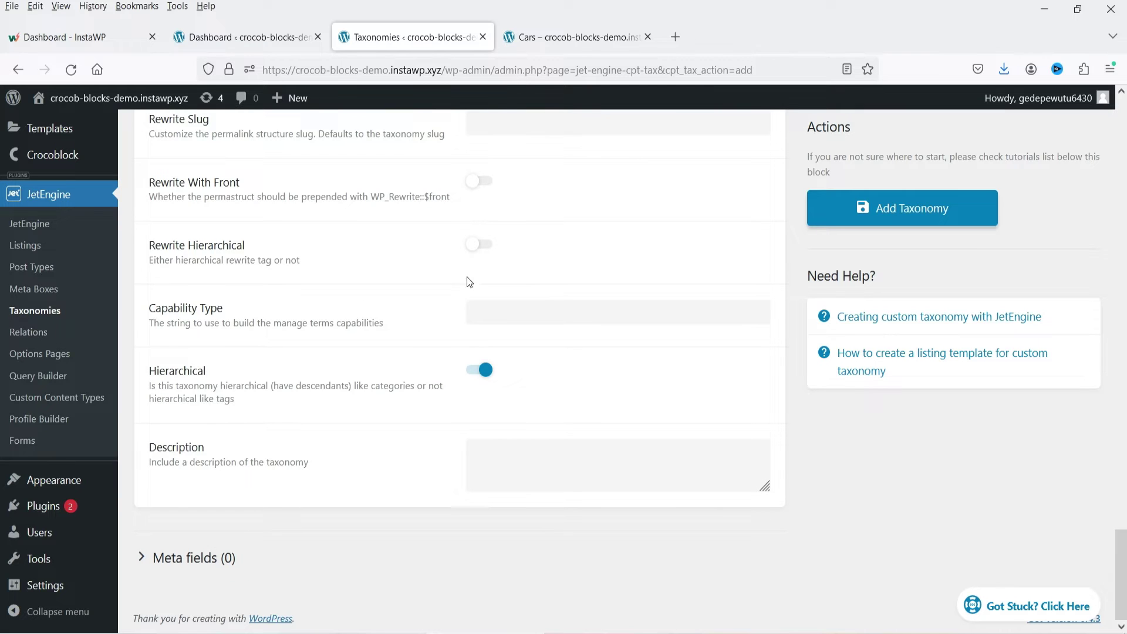
scroll(476, 348, "down", 1)
left_click(169, 501)
left_click(194, 544)
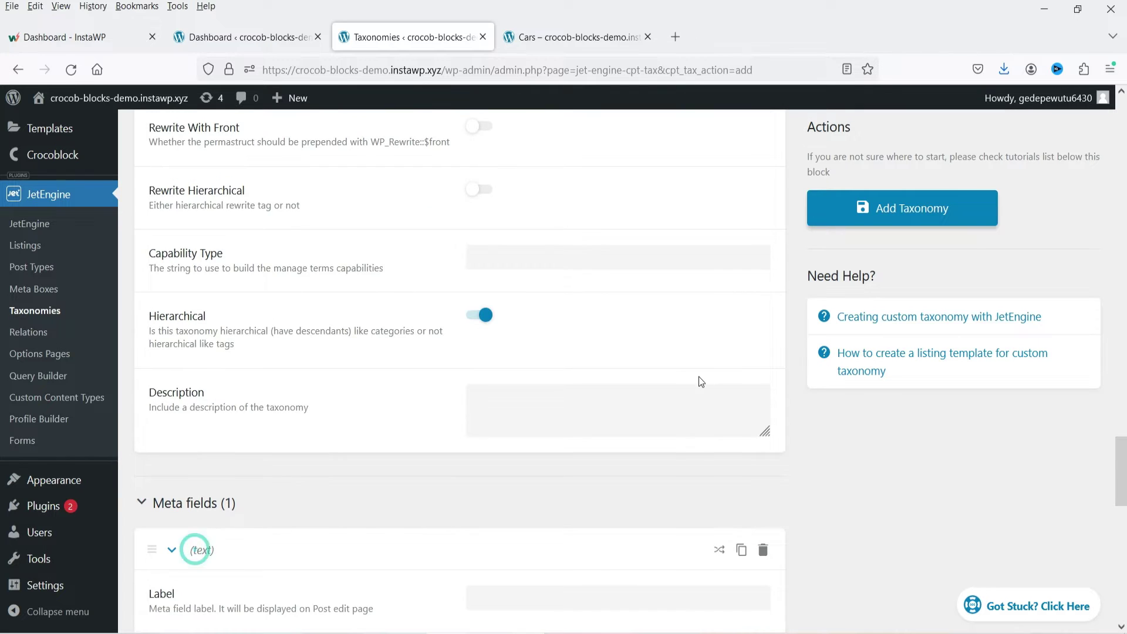
scroll(699, 378, "down", 4)
scroll(475, 354, "down", 3)
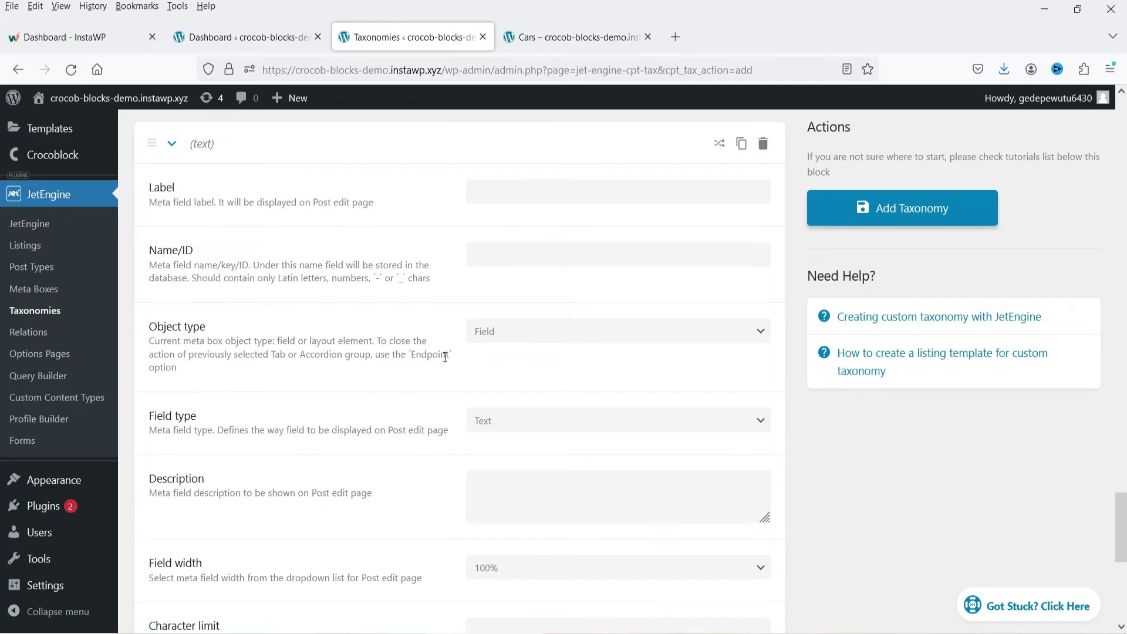
left_click(509, 433)
scroll(505, 341, "down", 1)
left_click(500, 316)
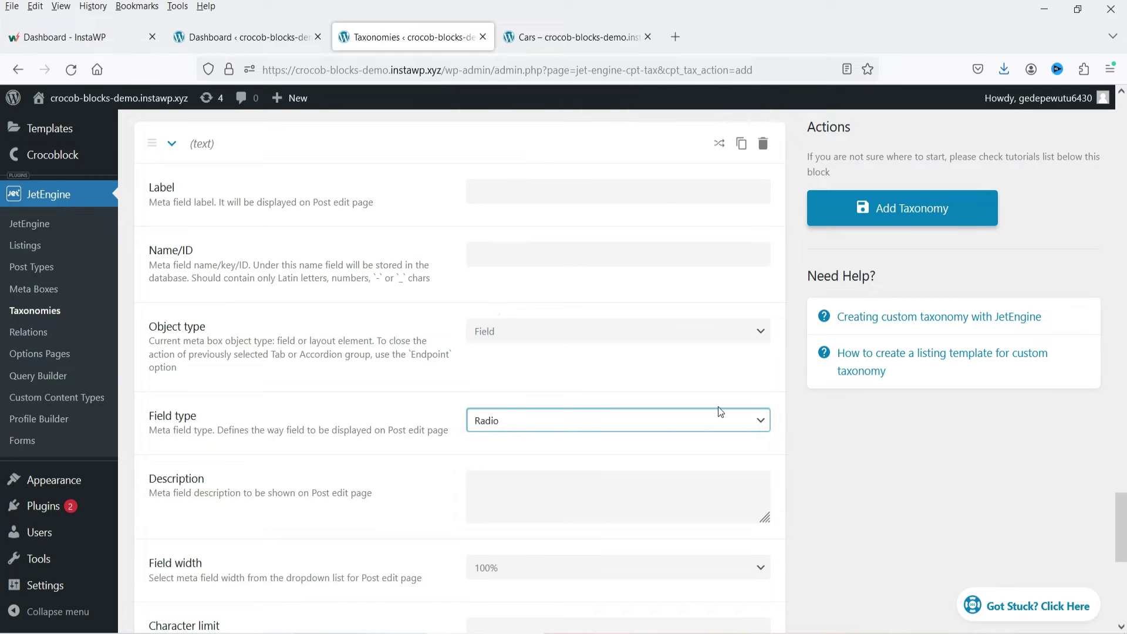
scroll(194, 200, "up", 1)
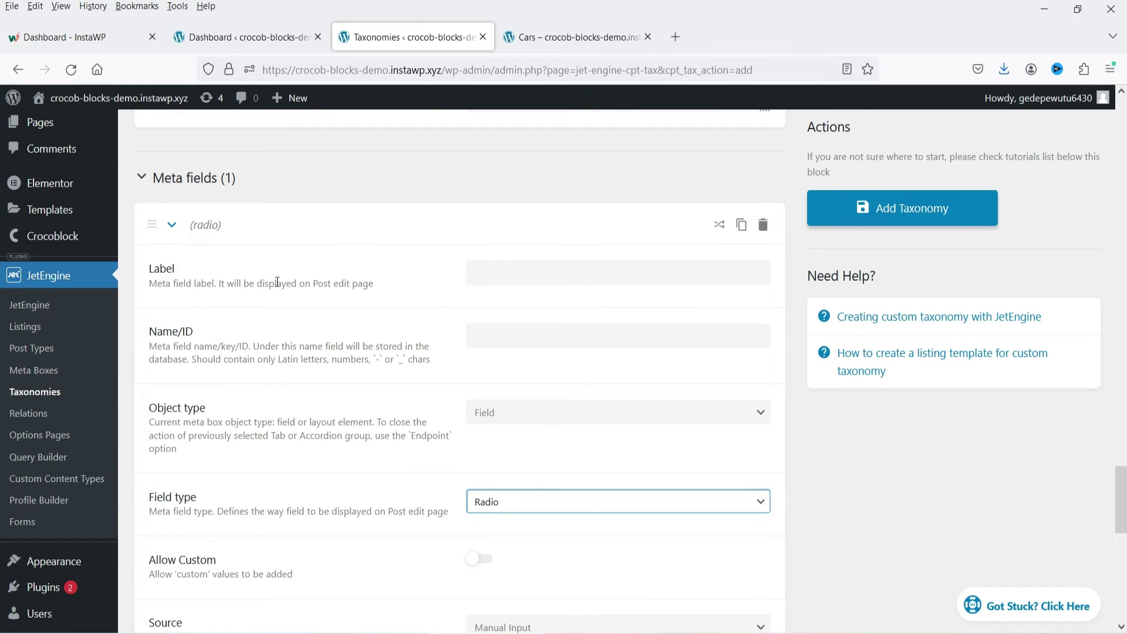
scroll(307, 408, "down", 2)
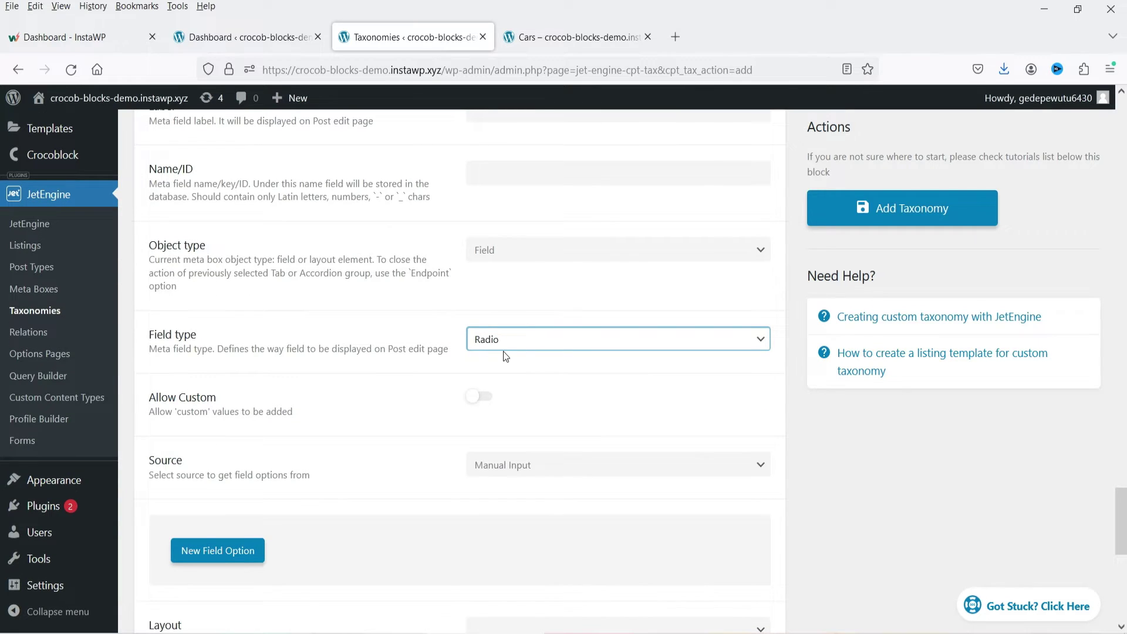
scroll(505, 349, "up", 2)
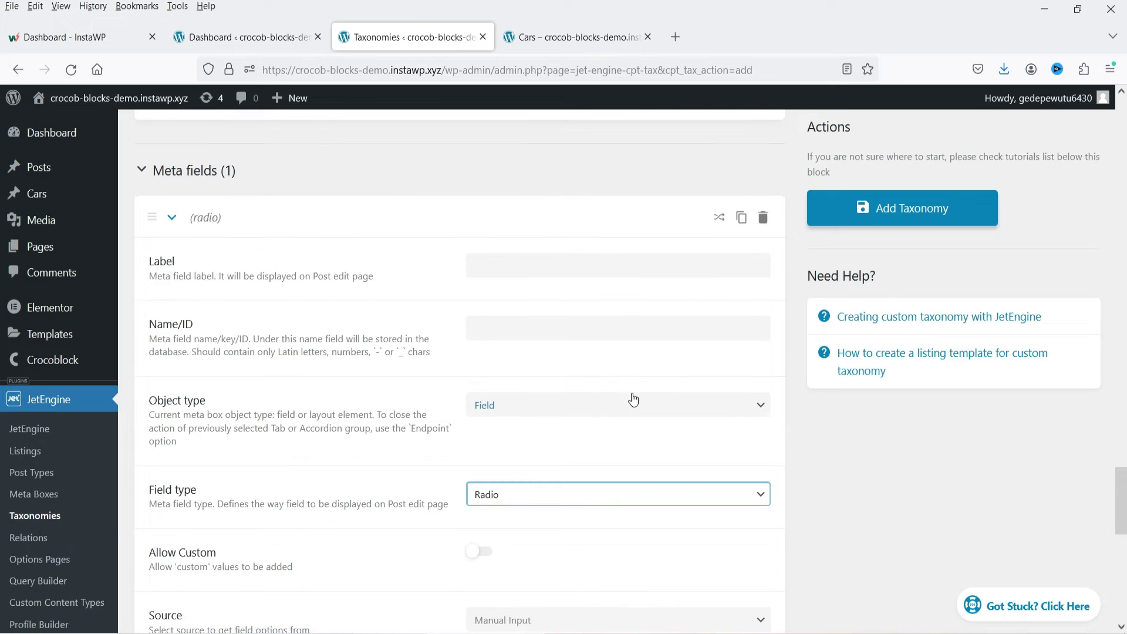
Save the Type Of Cars taxonomy and return to the list of custom taxonomies.
left_click(918, 215)
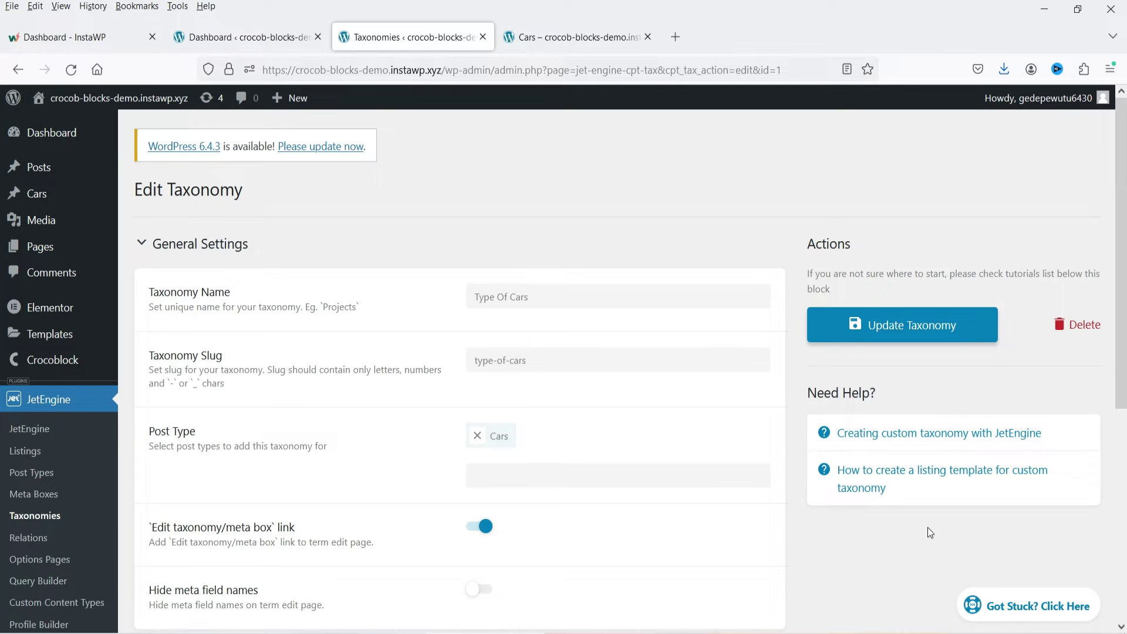
mouse_move(29, 199)
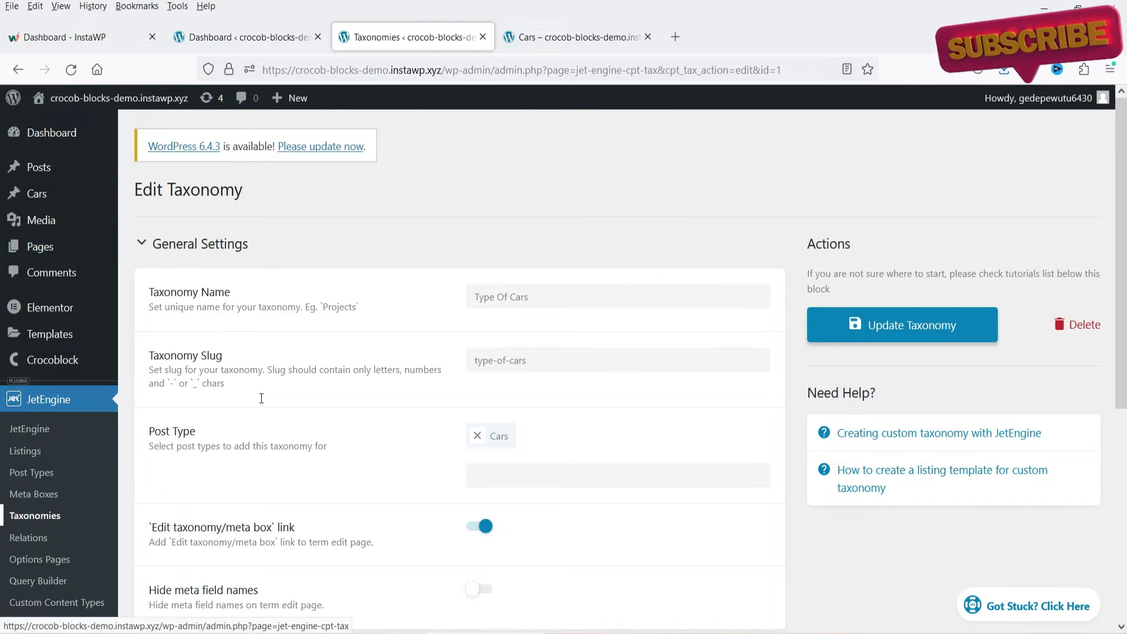
left_click(37, 516)
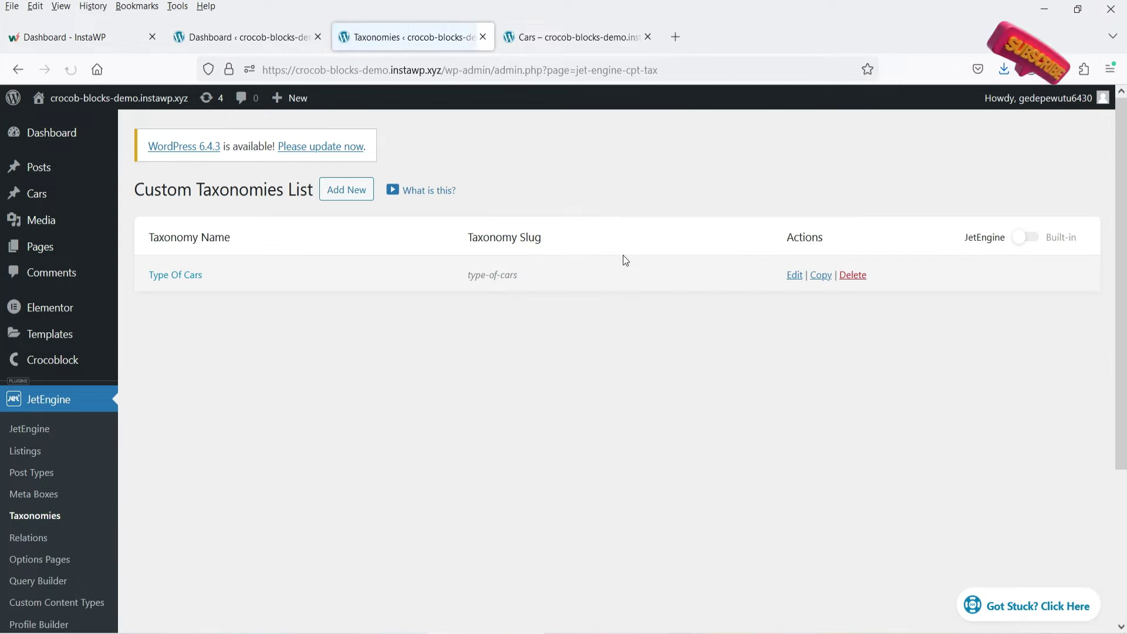
Start another new taxonomy and name it "Brand Of Car", letting the slug fill in as brand-of-car.
left_click(347, 192)
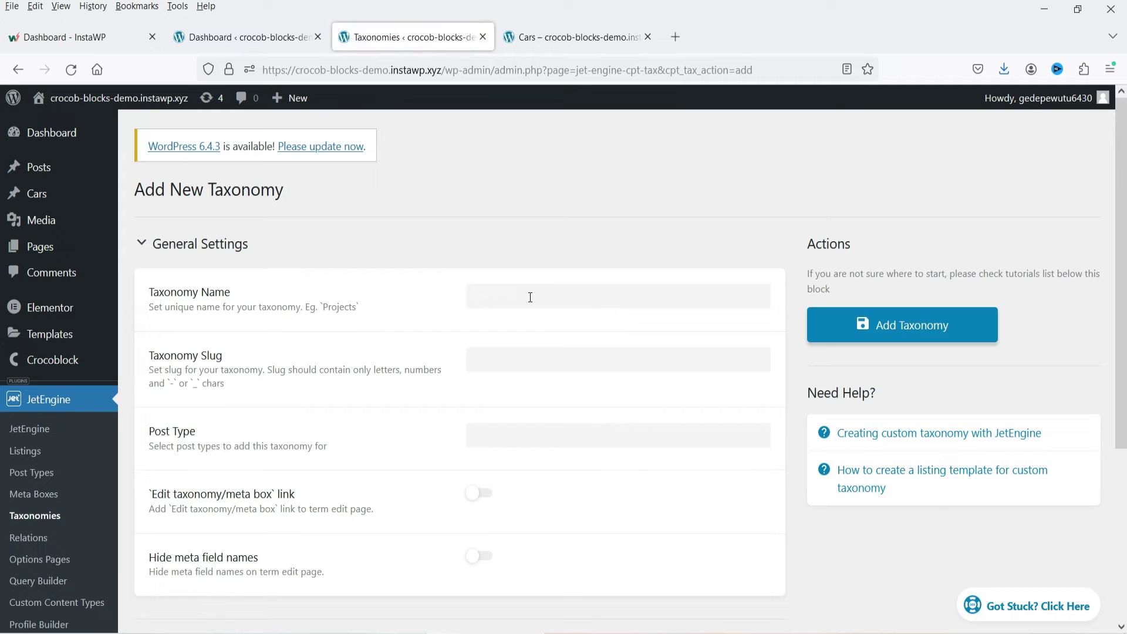
left_click(531, 295)
type("Brans")
key("BackSpace")
type("d Of Car")
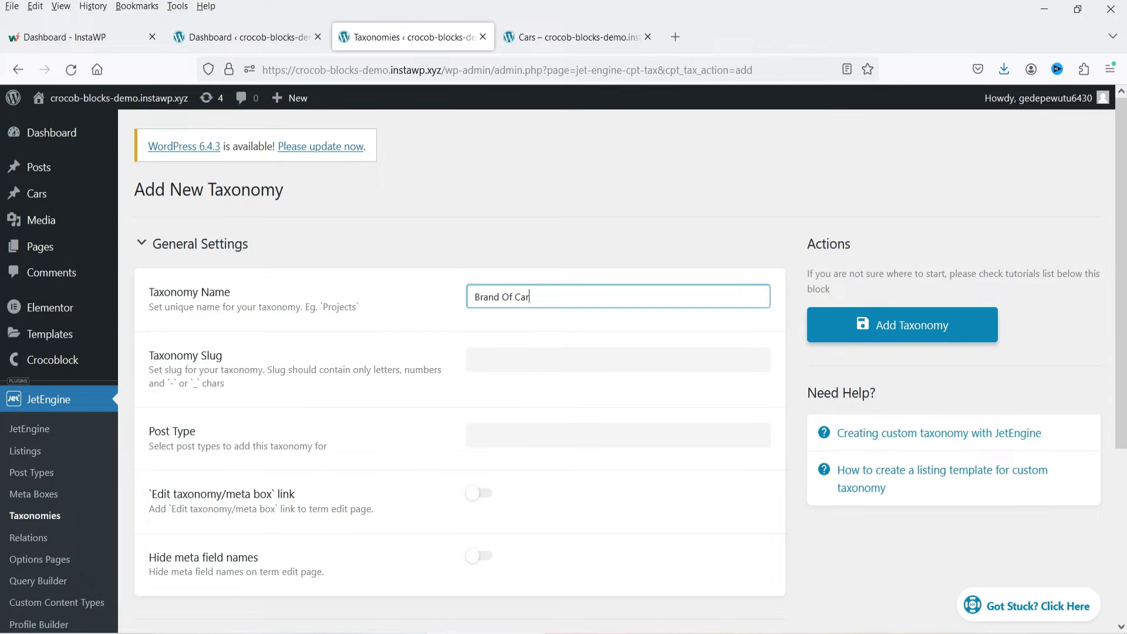
left_click(347, 405)
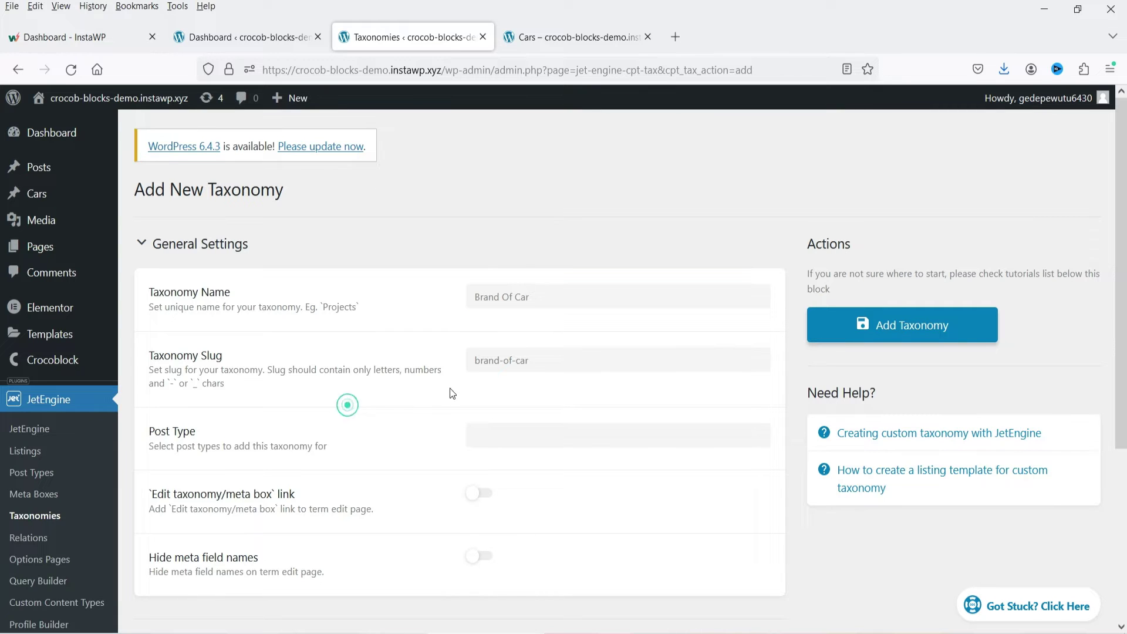
Assign the Brand Of Car taxonomy to the Cars post type and enable its edit taxonomy/meta box link.
scroll(506, 296, "down", 3)
left_click(503, 276)
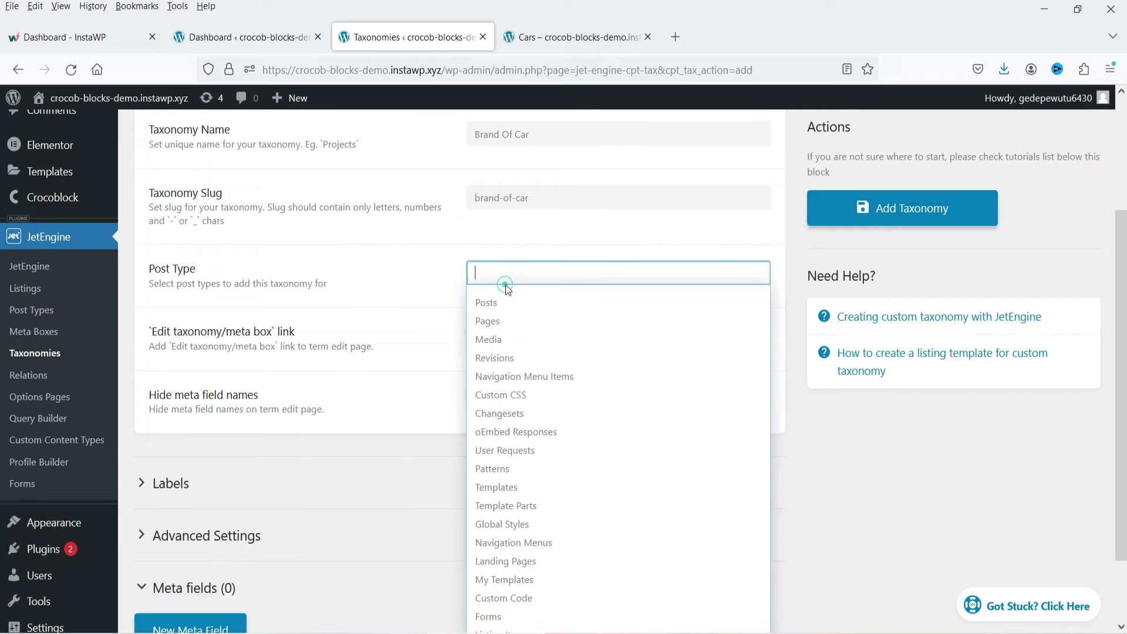
scroll(504, 410, "down", 2)
left_click(540, 566)
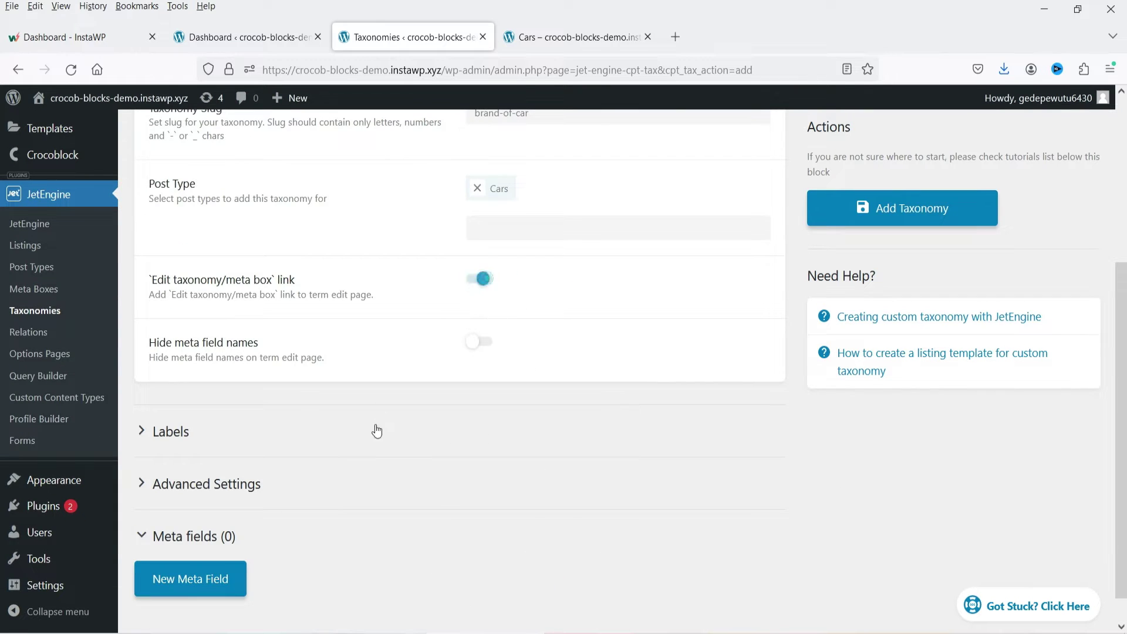
Open the labels of the Brand Of Car taxonomy and fill in its singular name.
left_click(339, 429)
left_click(530, 486)
type("B")
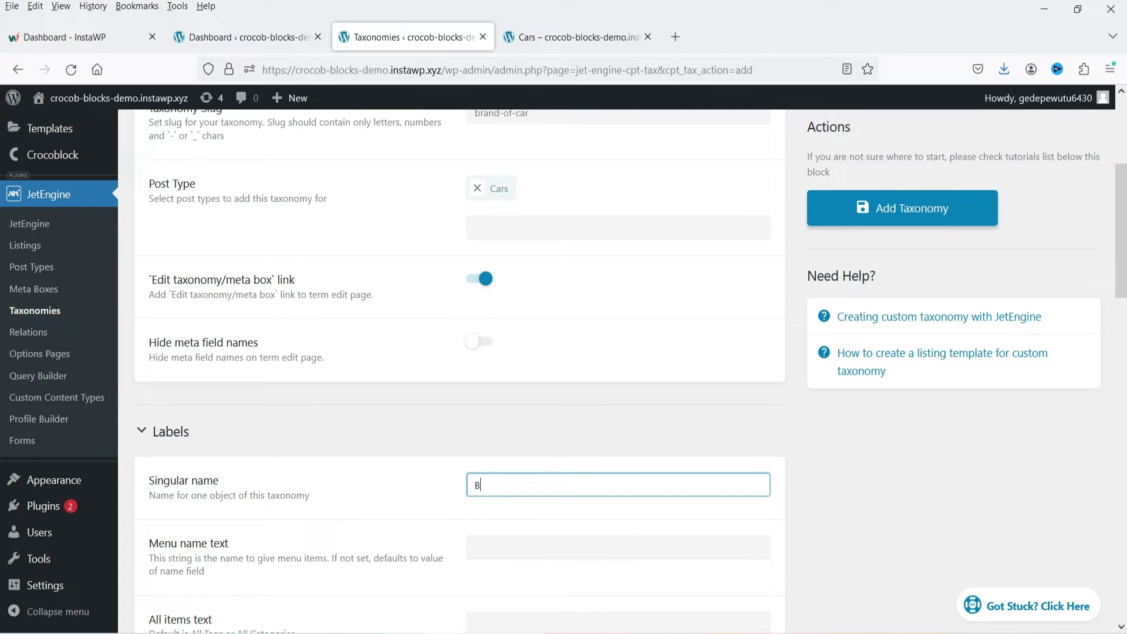
scroll(961, 418, "down", 4)
left_click(906, 526)
Make the Brand Of Car taxonomy hierarchical in its advanced settings.
scroll(561, 302, "down", 10)
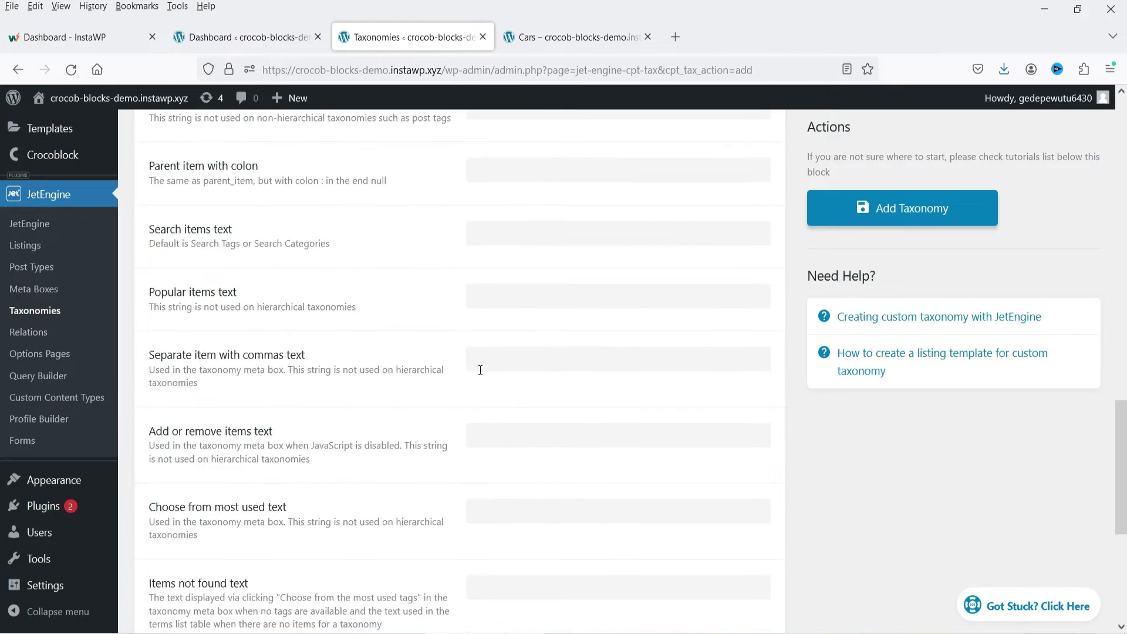
scroll(435, 367, "down", 6)
left_click(234, 450)
scroll(502, 365, "down", 4)
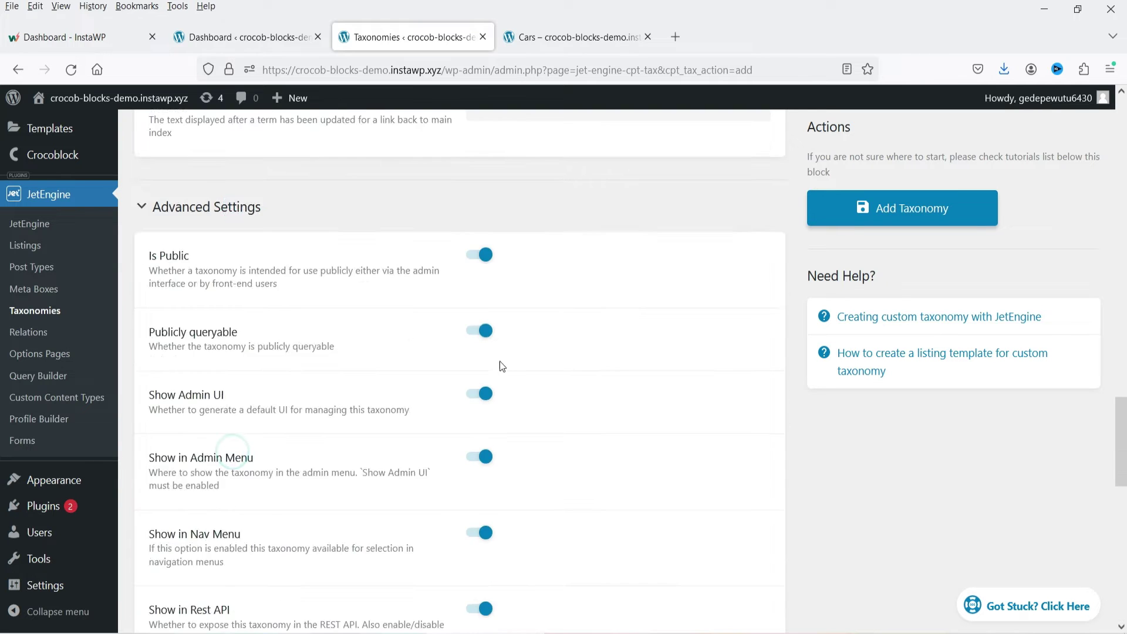
scroll(499, 352, "down", 12)
left_click(481, 428)
scroll(235, 452, "down", 2)
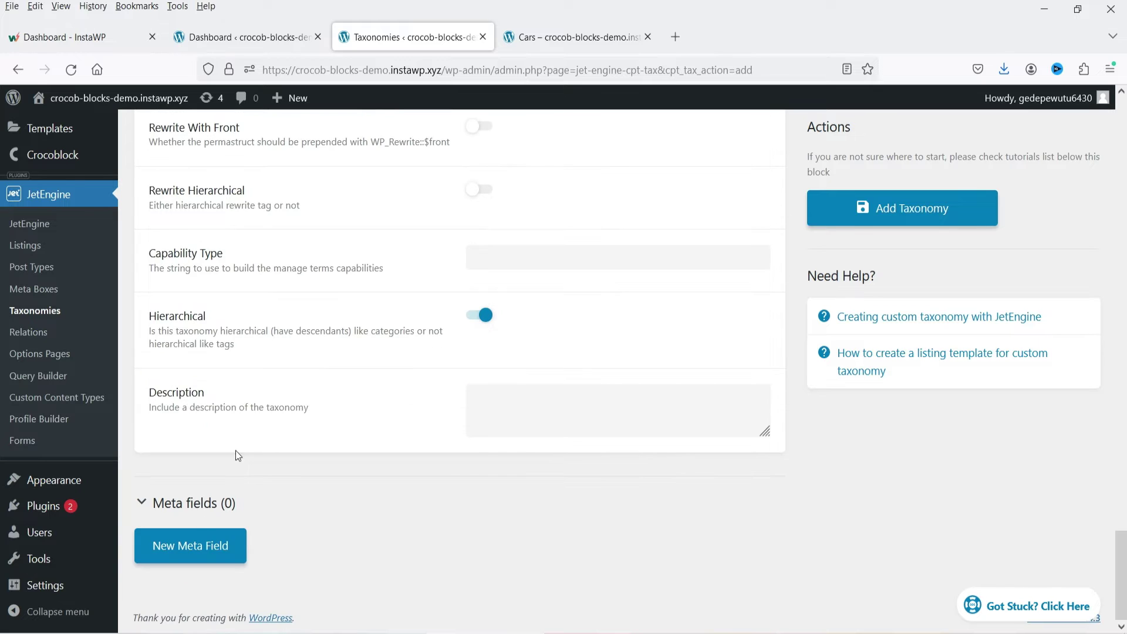
Add a meta field to the Brand Of Car taxonomy and set its field type to Radio.
left_click(213, 510)
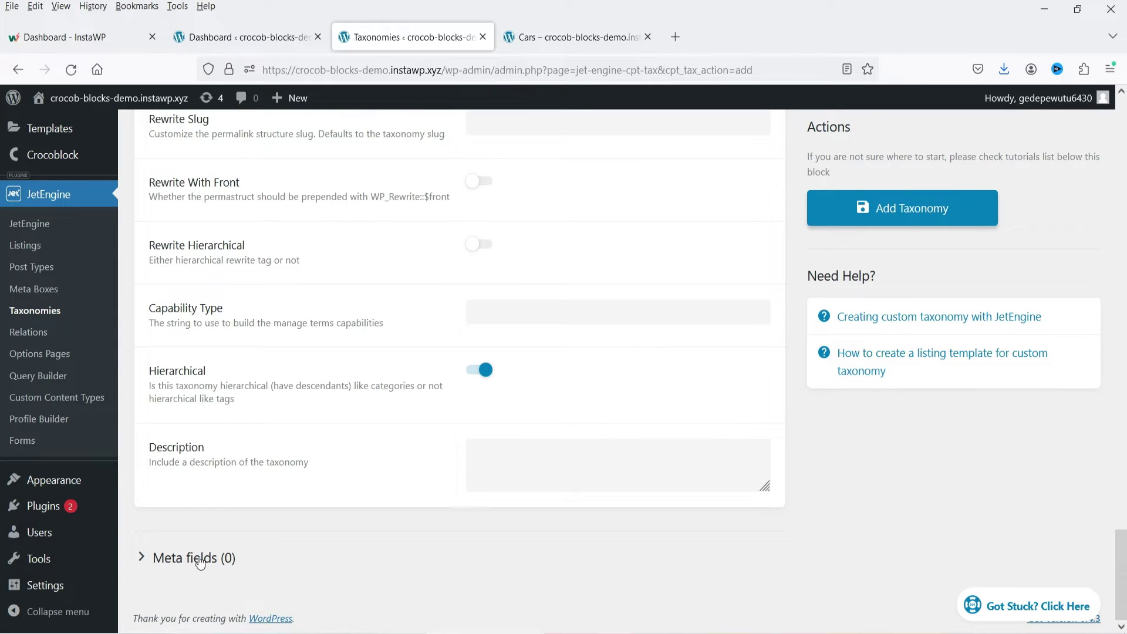
left_click(199, 563)
left_click(194, 543)
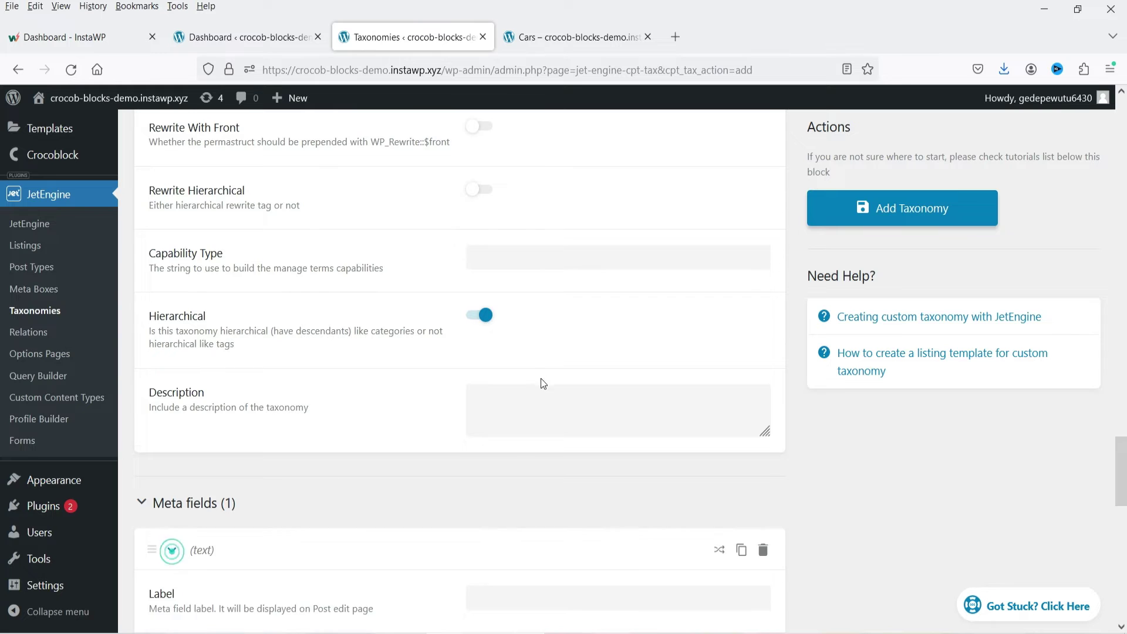
scroll(541, 381, "down", 10)
left_click(519, 269)
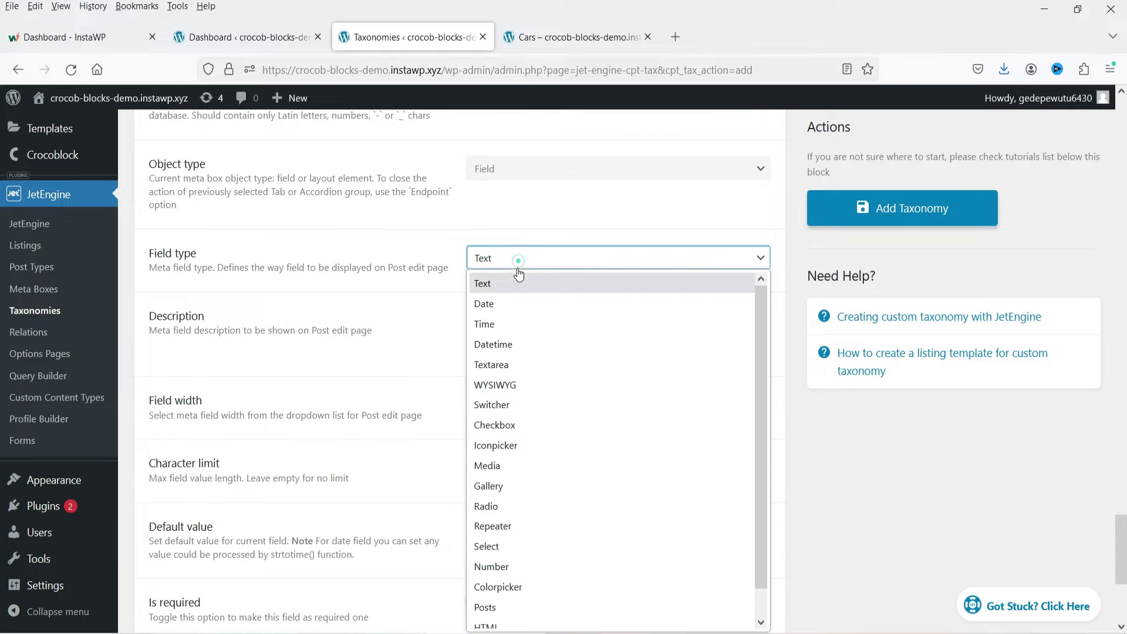
left_click(574, 509)
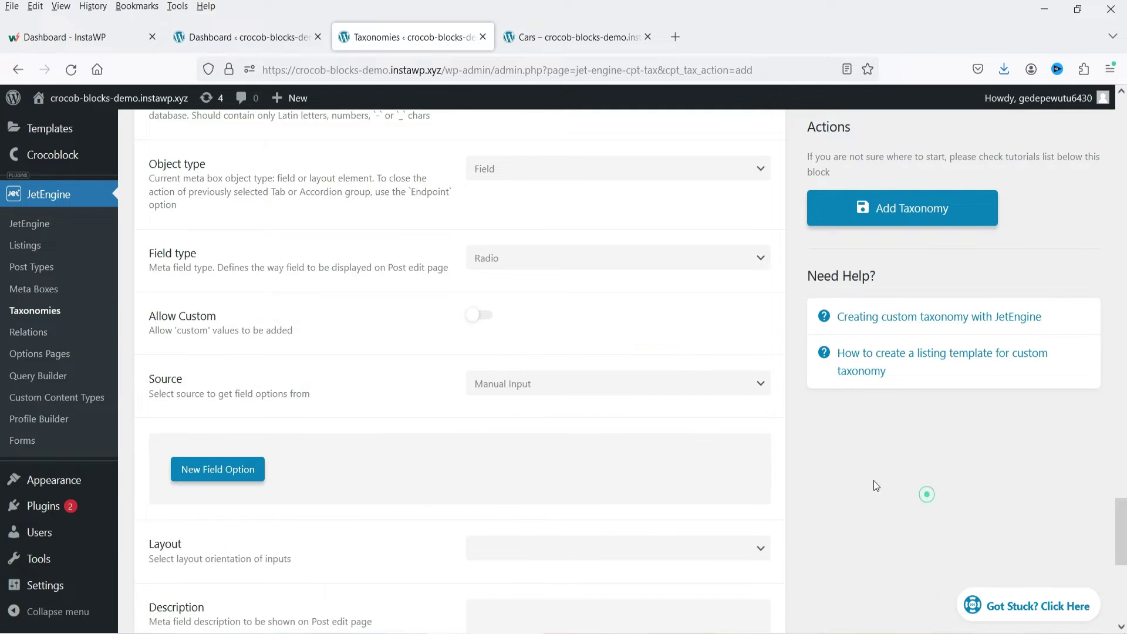
scroll(462, 362, "down", 4)
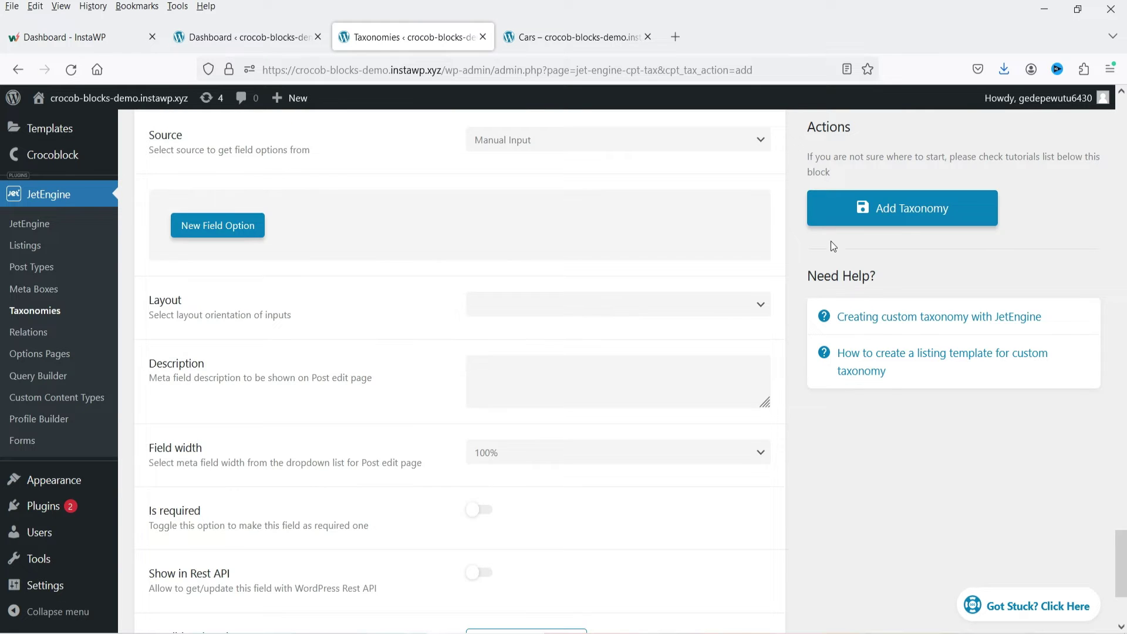
Save the new Brand Of Car taxonomy and collapse its general settings.
scroll(546, 360, "down", 3)
scroll(734, 282, "up", 8)
left_click(921, 210)
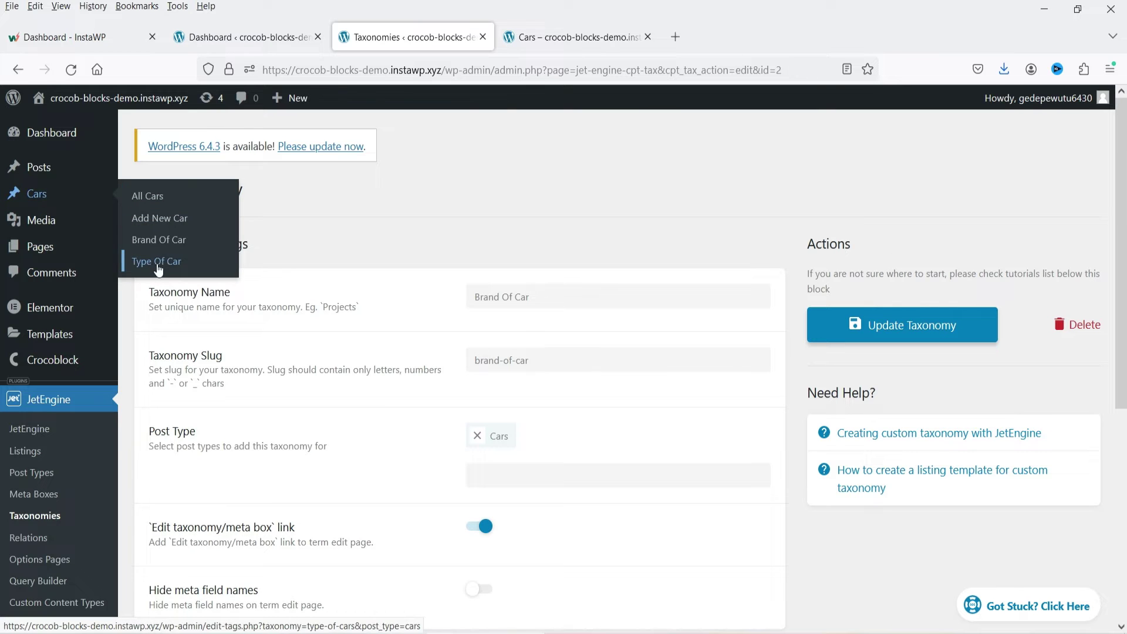
left_click(467, 239)
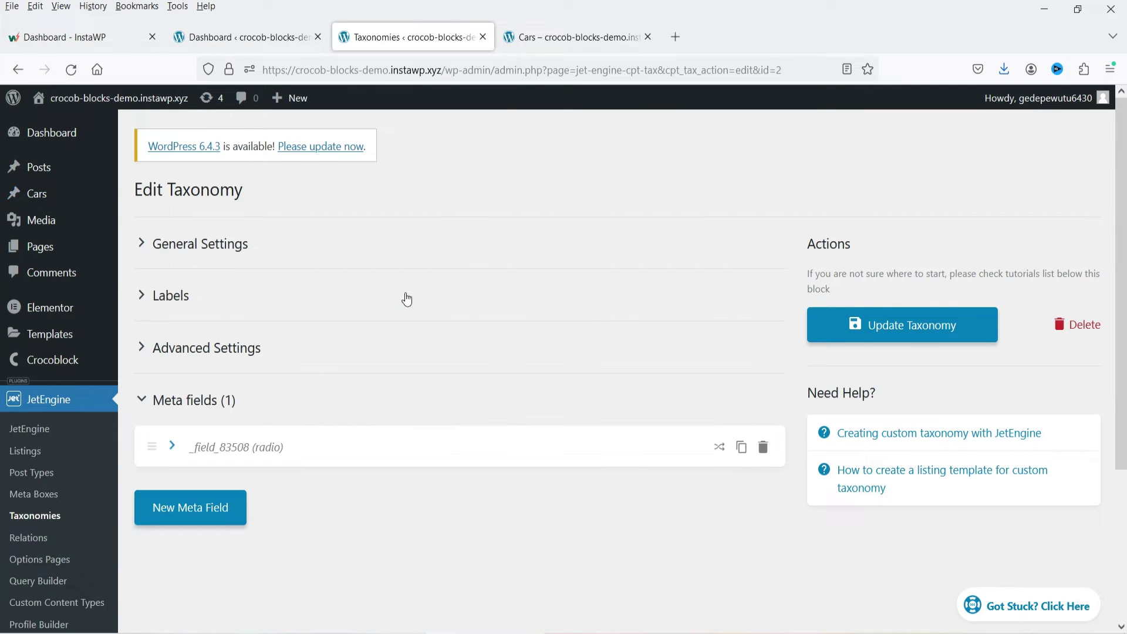
Open the BMW SUV car in a separate tab, inspect its Brand Of Car and Type Of Car sections, and close it.
left_click(37, 193)
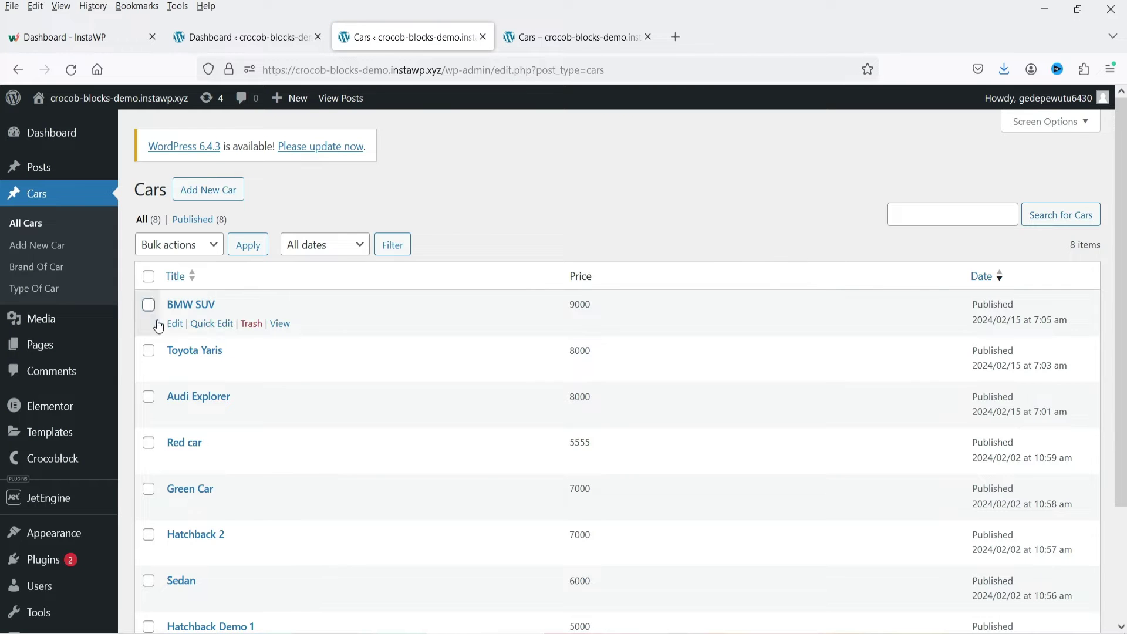
right_click(172, 329)
left_click(229, 339)
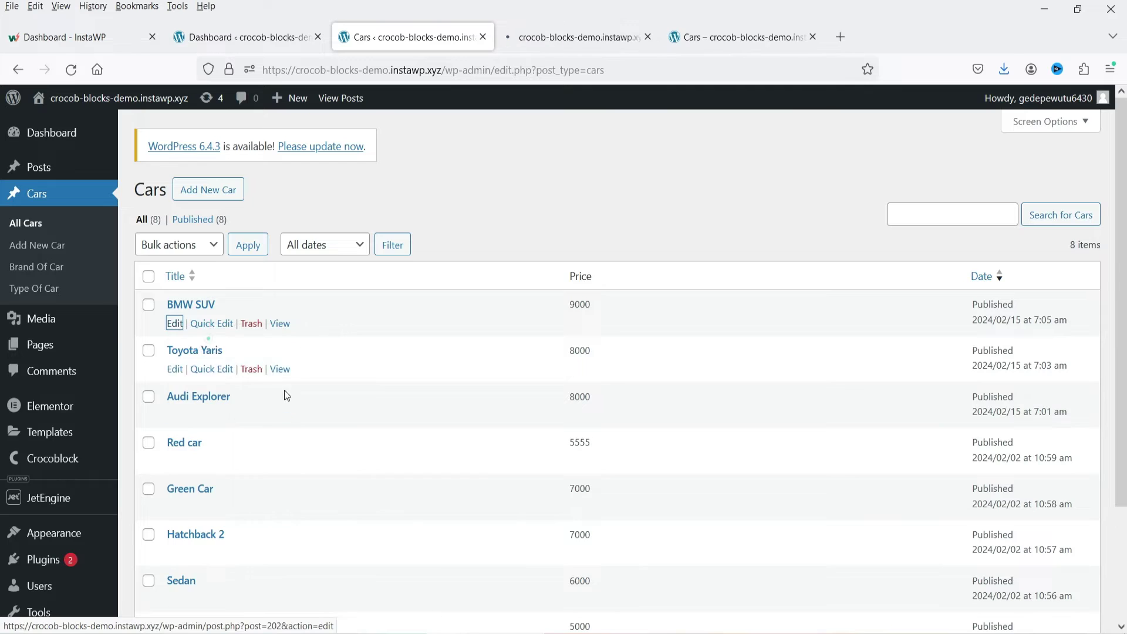
left_click(547, 39)
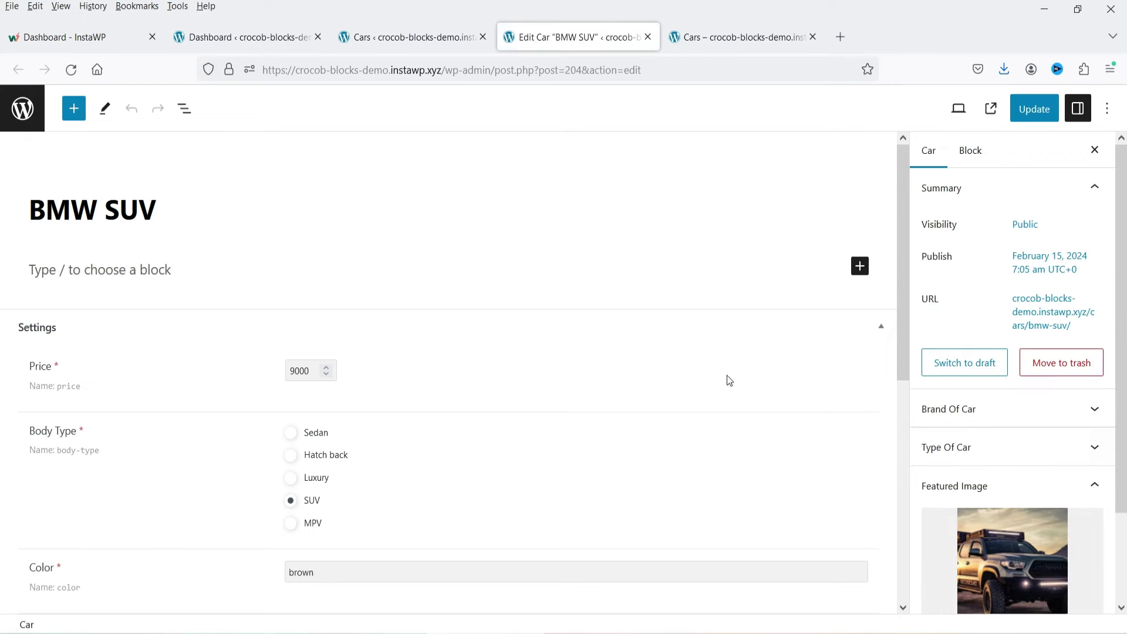
left_click(1055, 415)
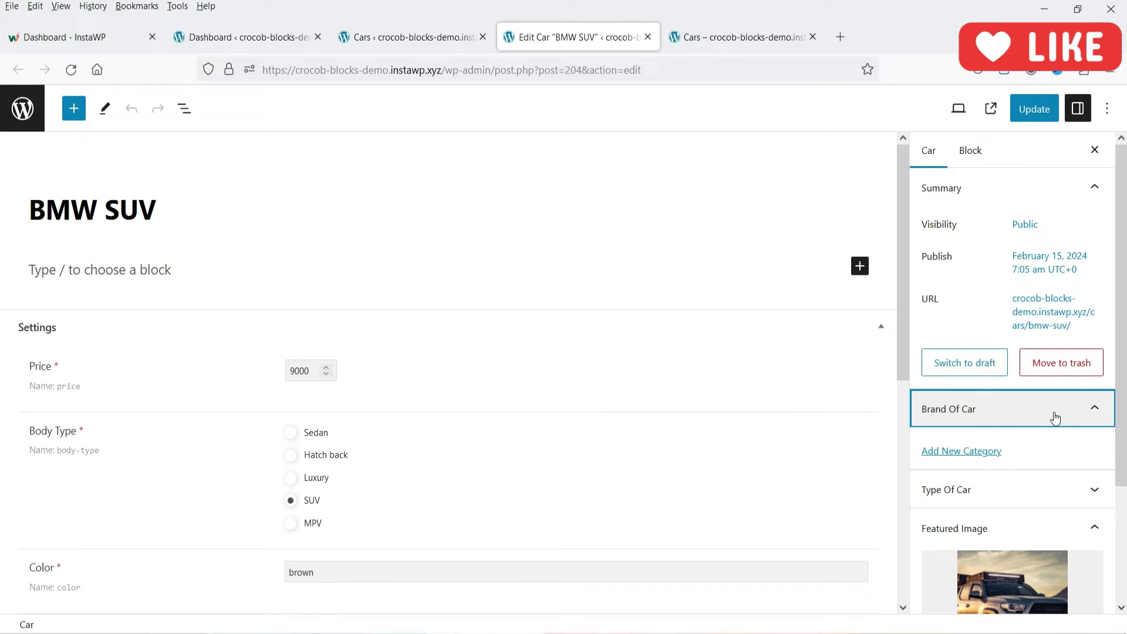
left_click(1021, 489)
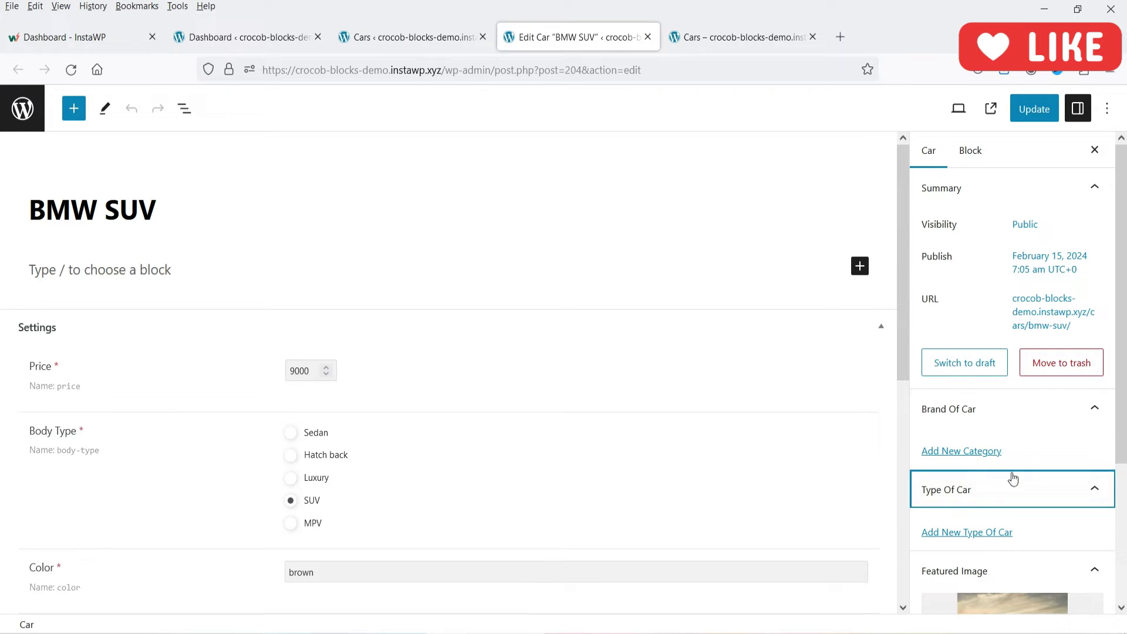
left_click(1090, 410)
left_click(1094, 447)
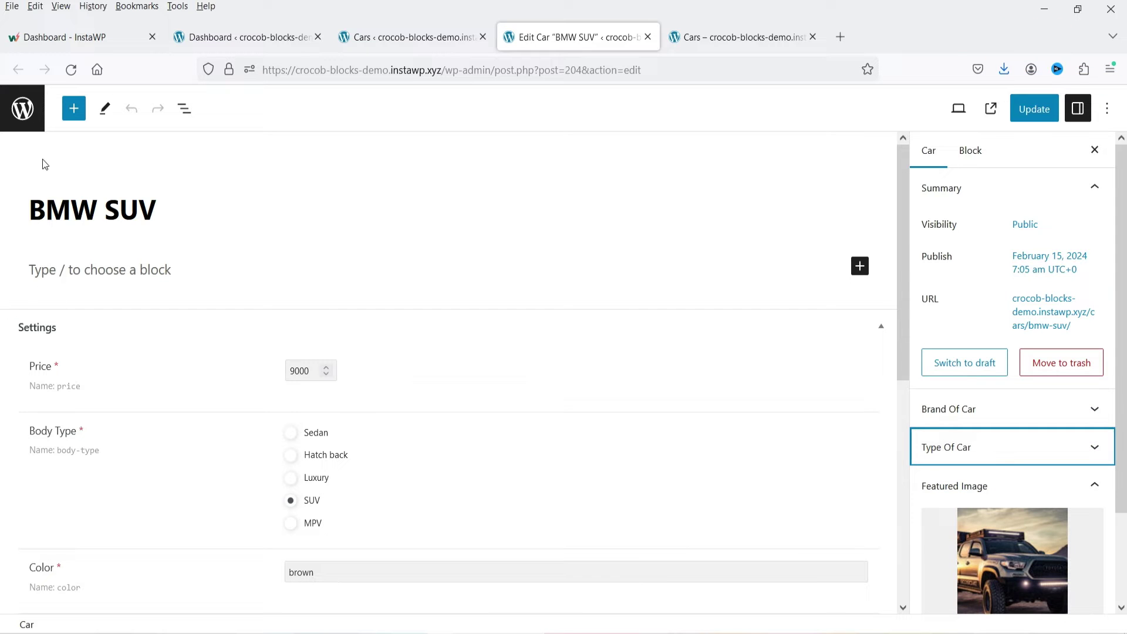
left_click(22, 108)
key("ctrl+w")
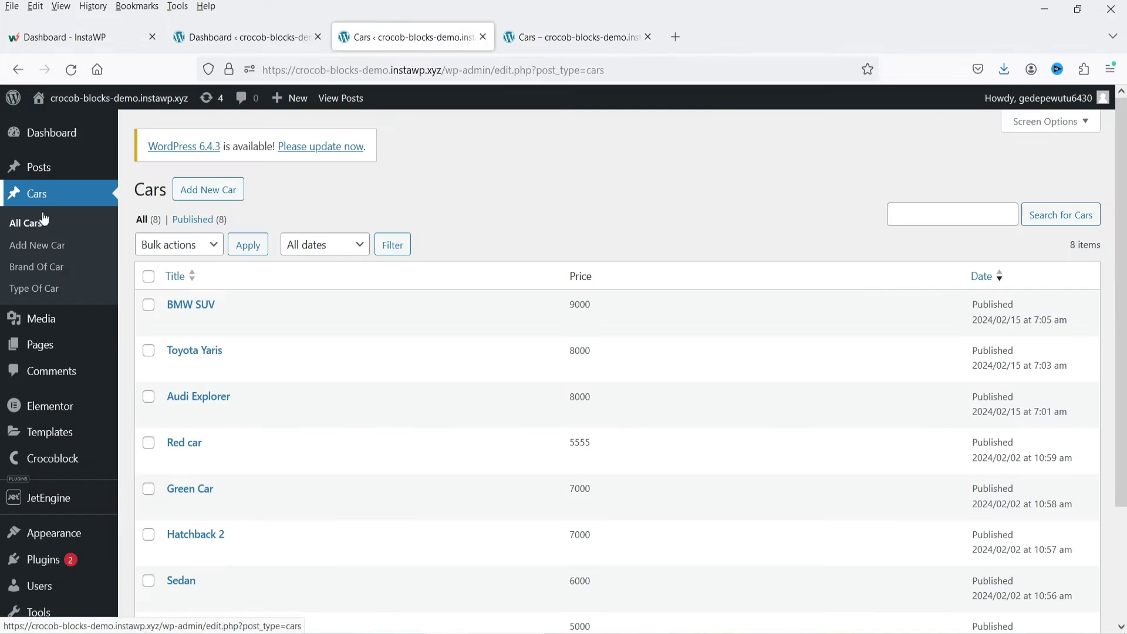
Open the Brand Of Car terms of the Cars post type and add a category named BMW.
left_click(36, 266)
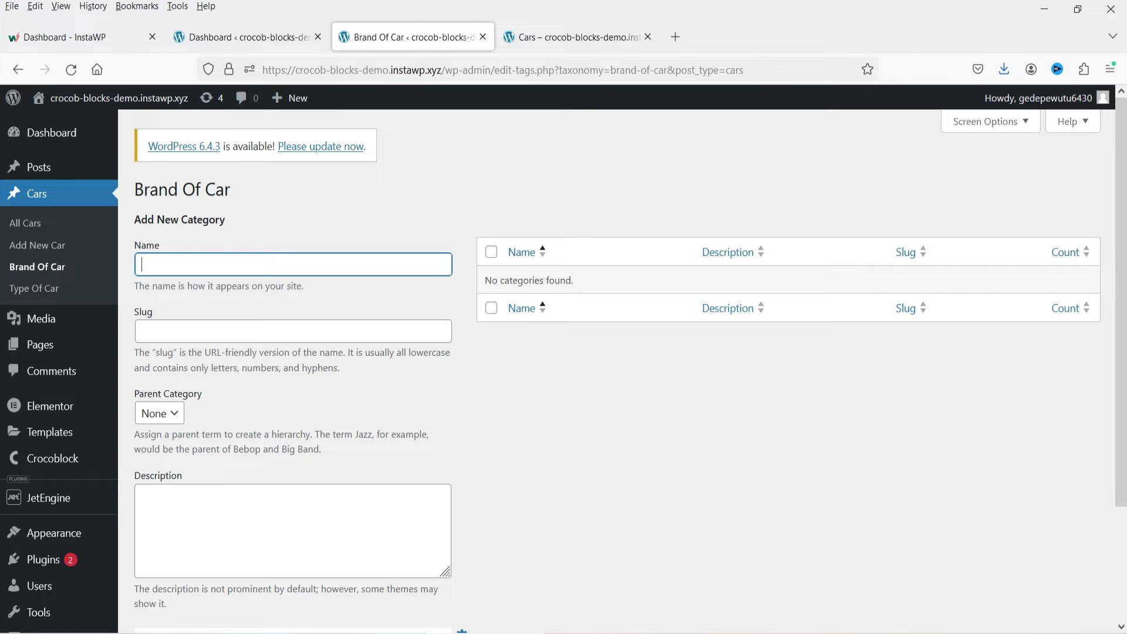
left_click(650, 439)
scroll(255, 371, "down", 2)
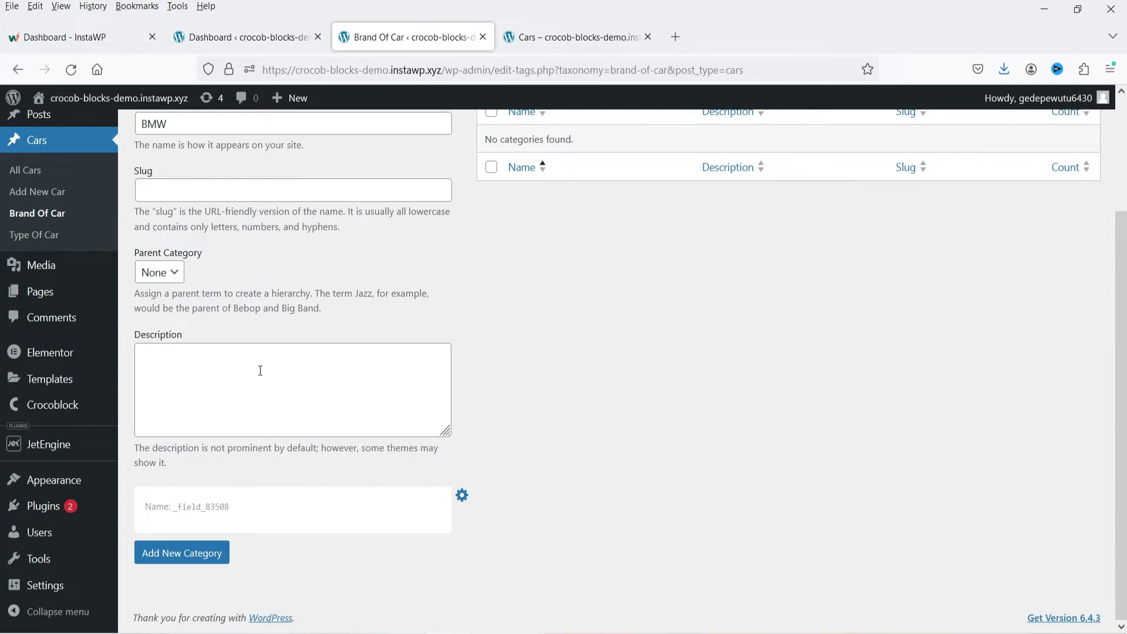
left_click(187, 562)
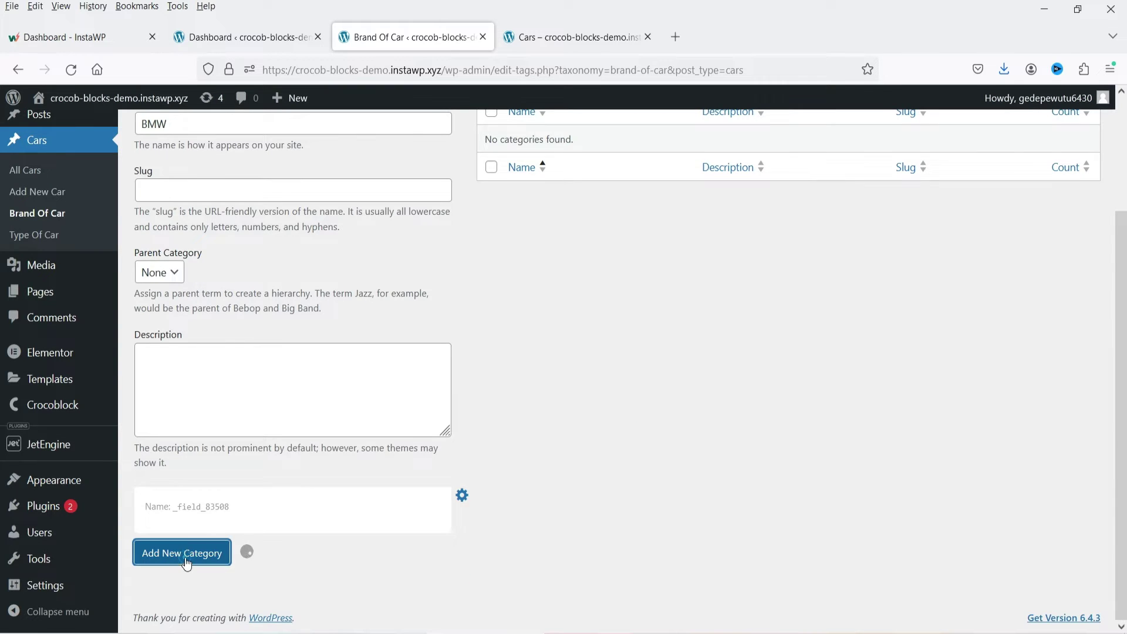
Add the categories AUDI and FORD to the Brand Of Car taxonomy.
left_click(186, 169)
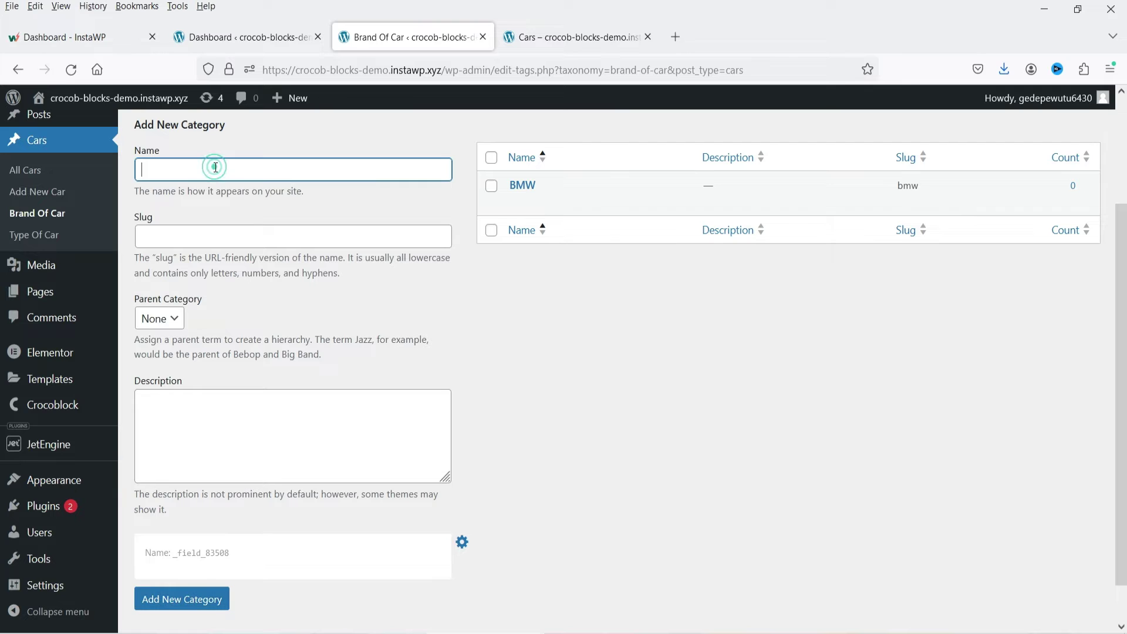
type("AUD")
left_click(176, 599)
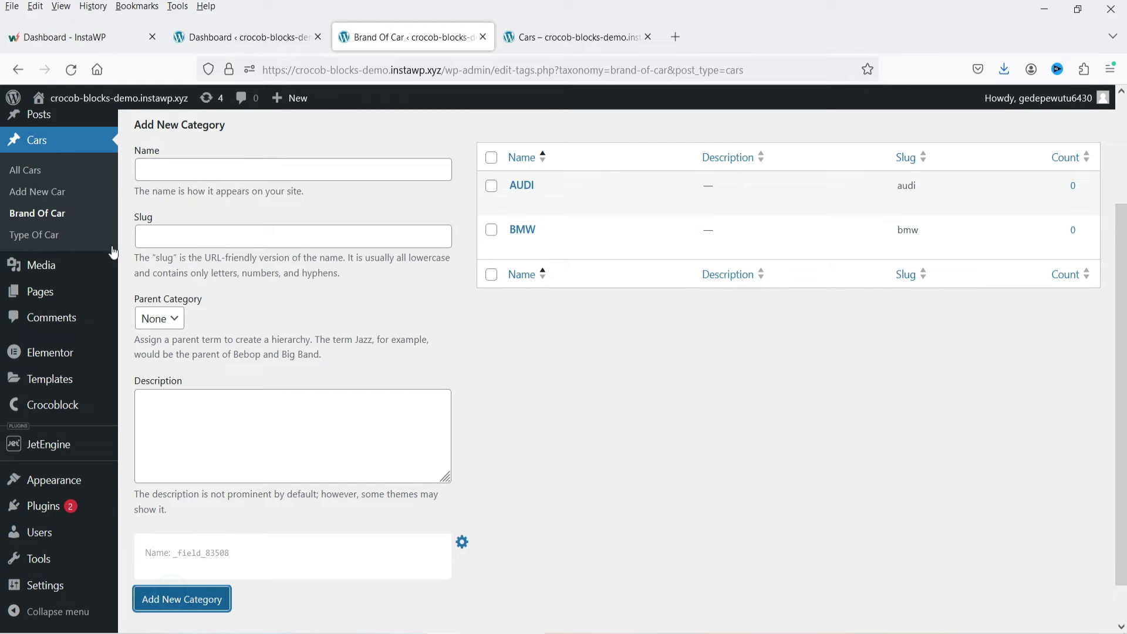
left_click(170, 166)
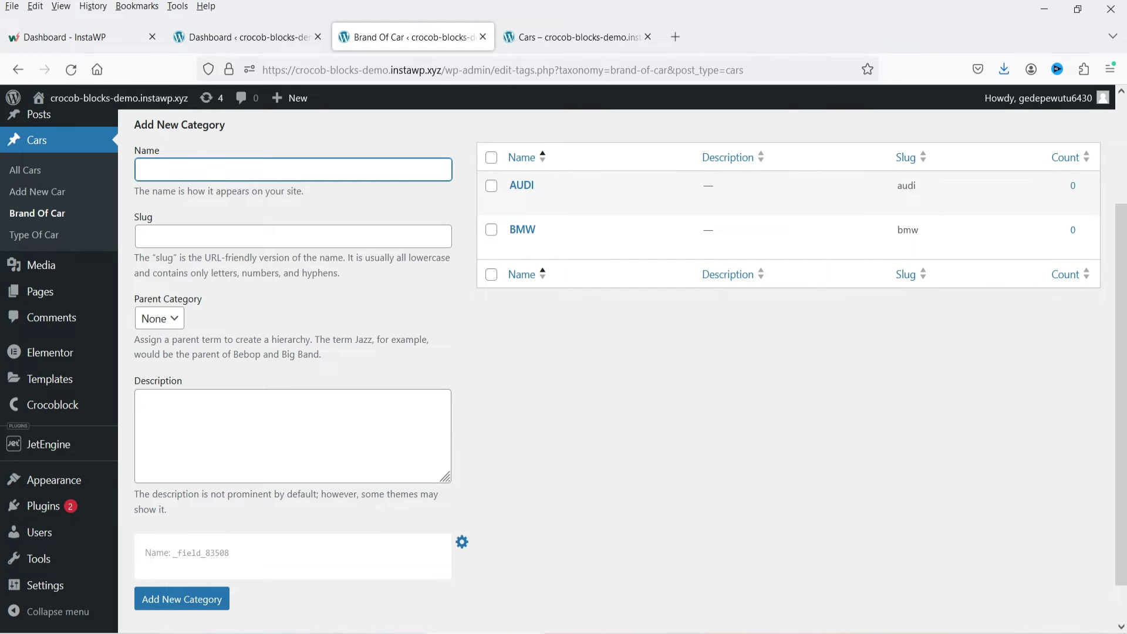
type("FORD")
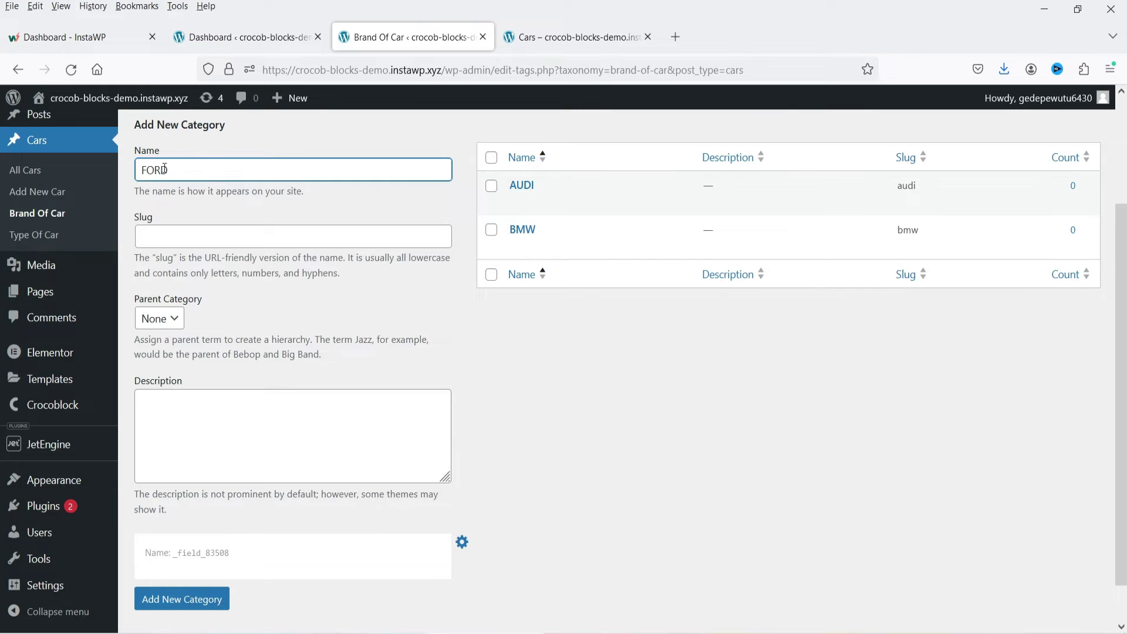
left_click(183, 600)
Add the categories TOYOTA and TATA to the Brand Of Car taxonomy.
left_click(188, 169)
type("TOYOTA")
left_click(218, 600)
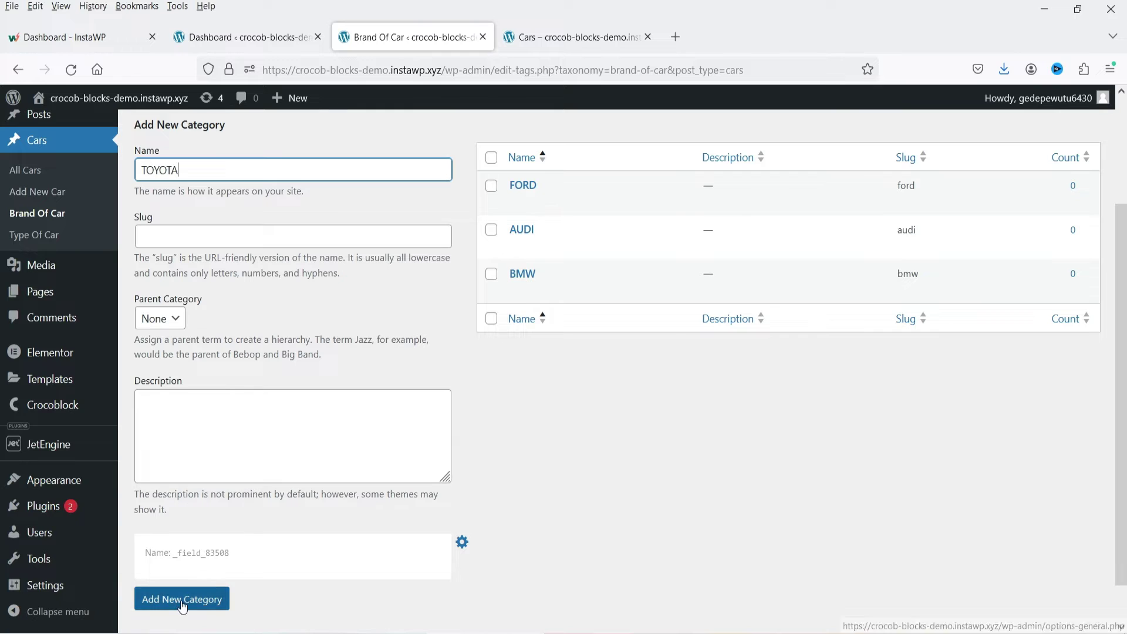
left_click(201, 169)
type("TATA")
left_click(191, 598)
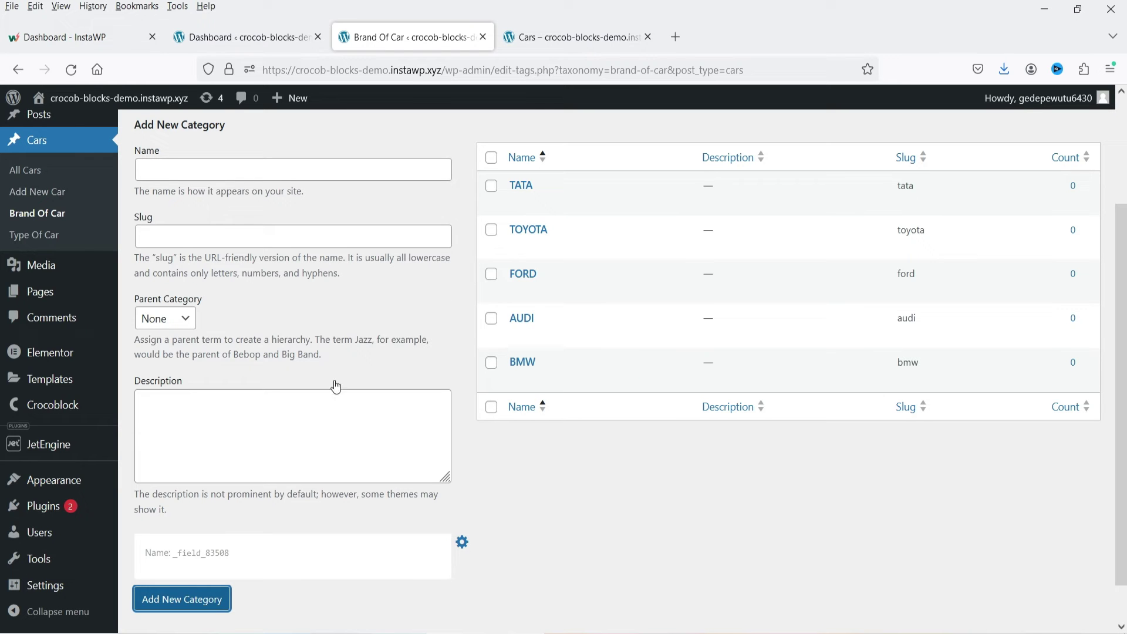
left_click(203, 433)
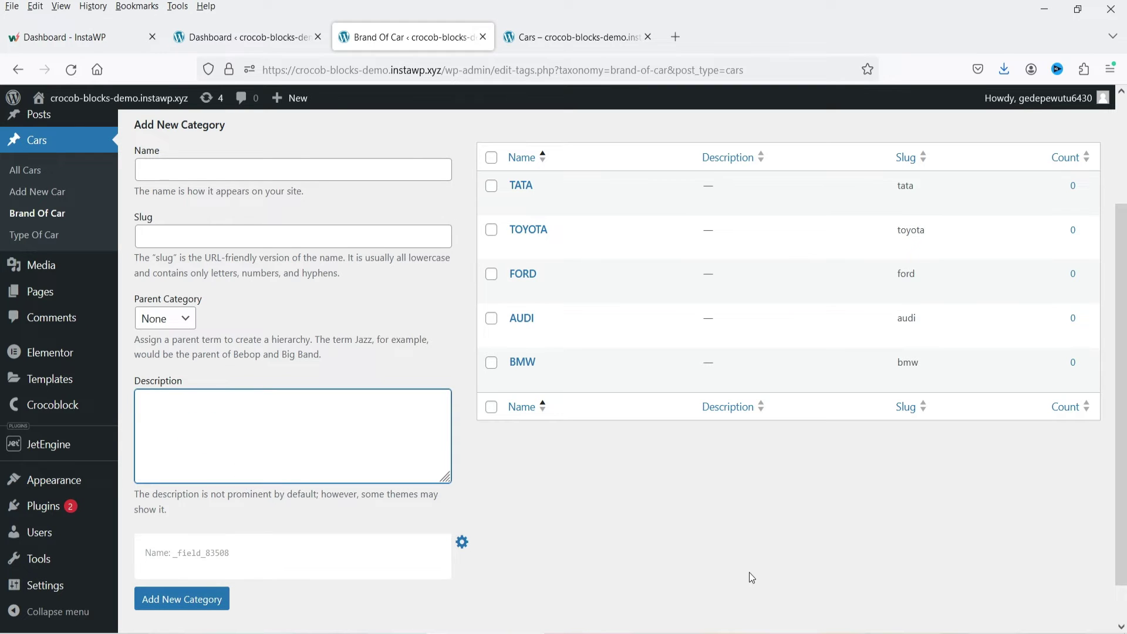
Open the Type Of Car terms and add the types Sedan and Hatchback.
left_click(33, 234)
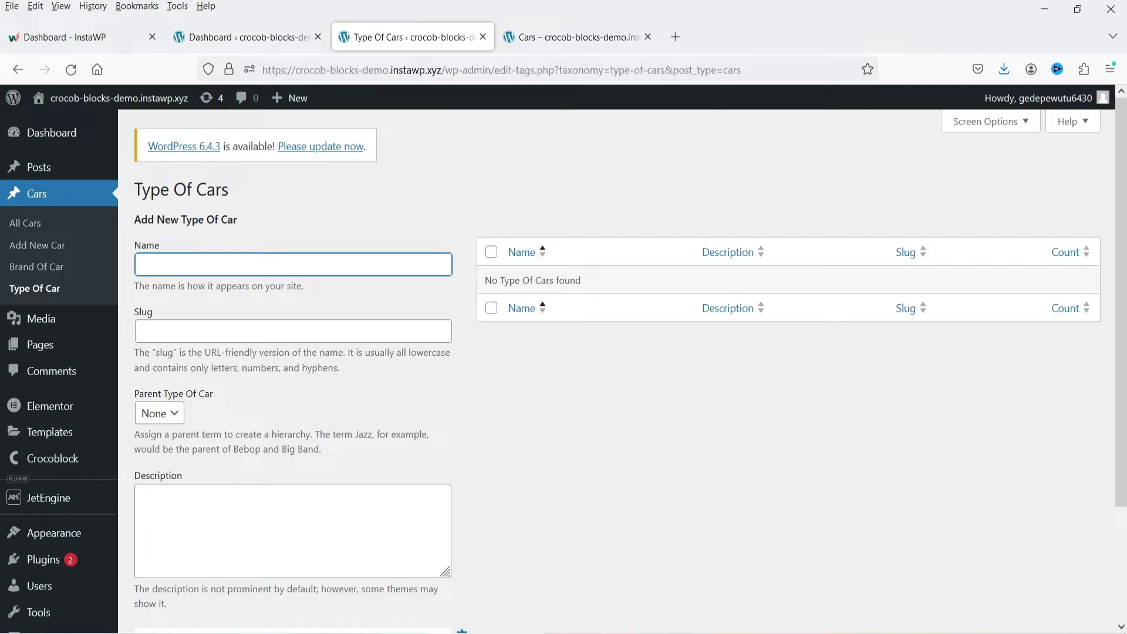
scroll(574, 463, "down", 3)
key("Return")
type("Hatch")
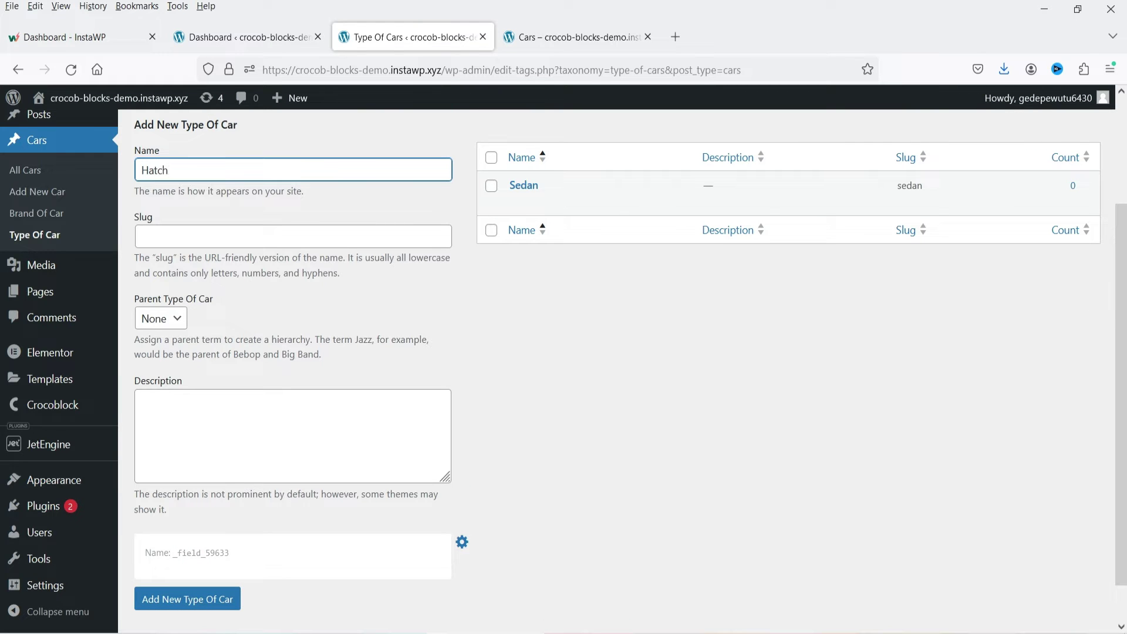
type("back")
left_click(181, 599)
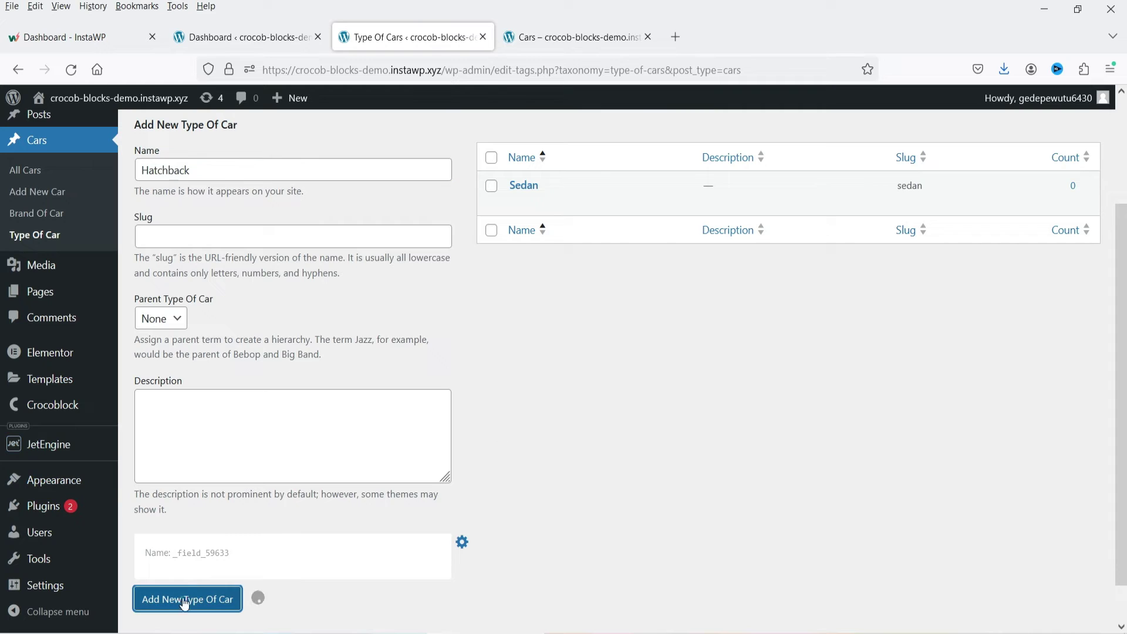
Add the types SUV and MPV to the Type Of Car taxonomy.
left_click(216, 168)
type("SU")
type("V")
left_click(151, 600)
left_click(177, 167)
type("MP")
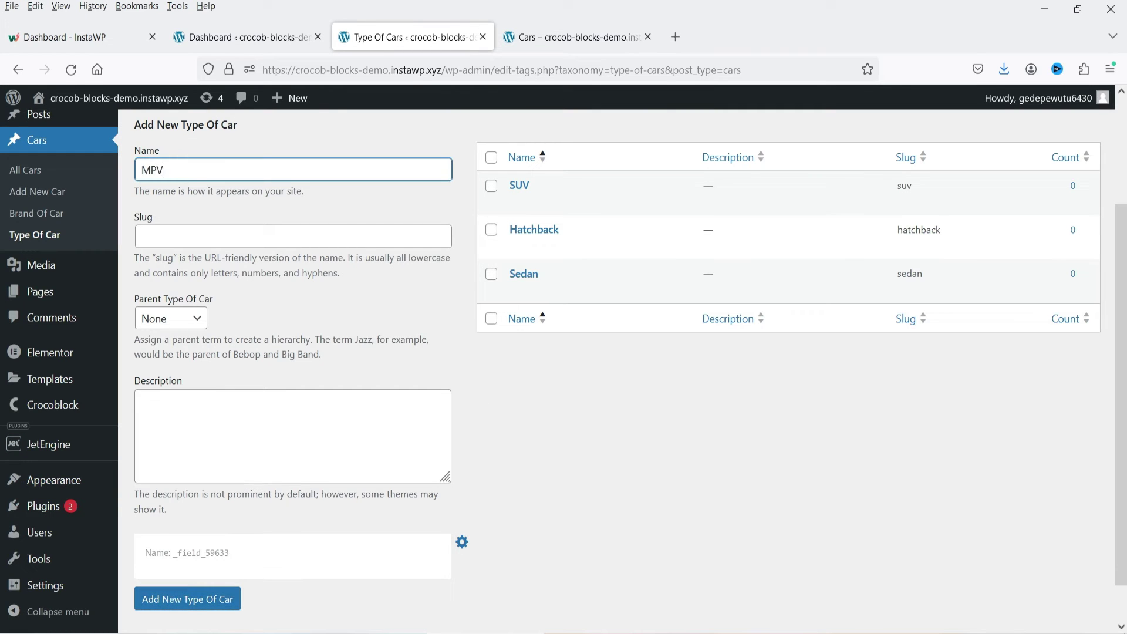
type("V")
left_click(223, 599)
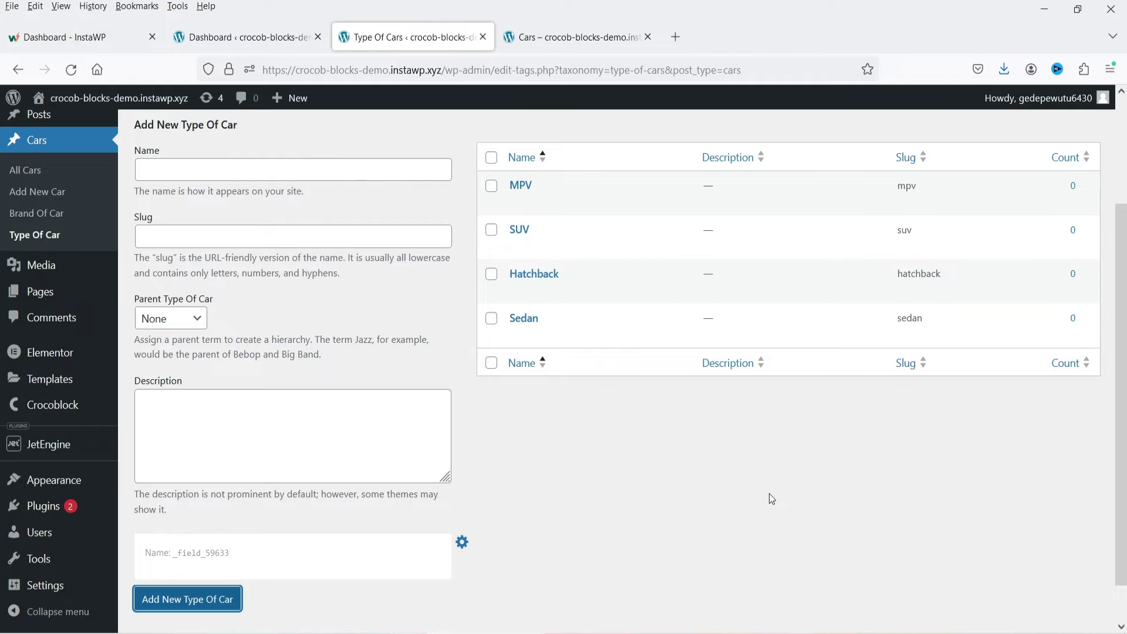
Open the BMW SUV car from the list of all cars in a separate tab and assign it the brand BMW.
left_click(19, 170)
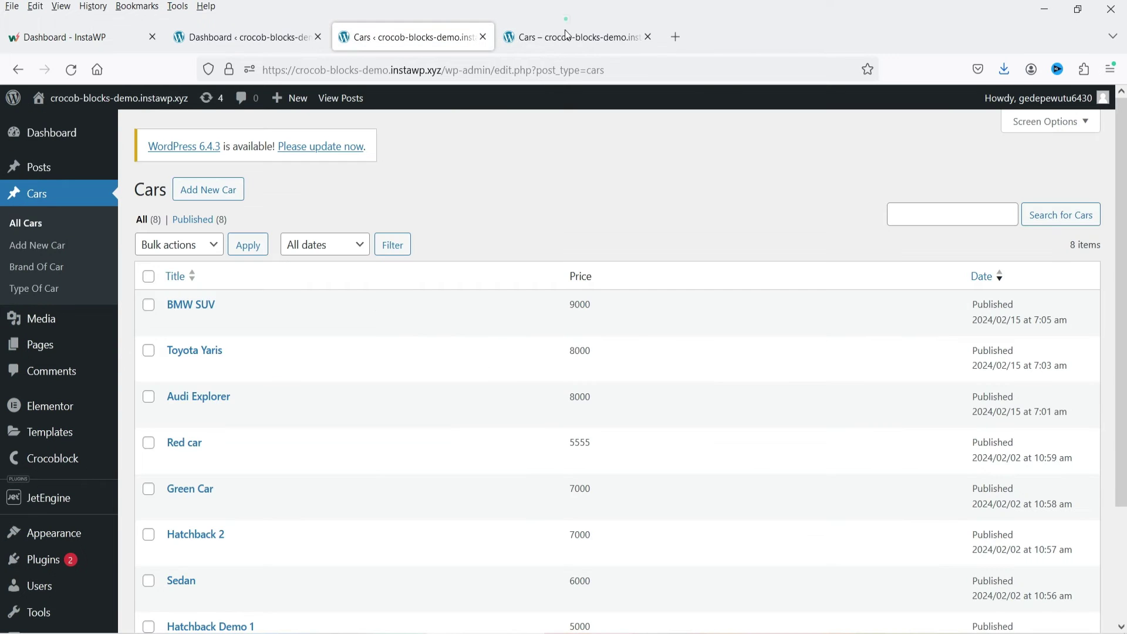
left_click(559, 37)
left_click(412, 37)
left_click(173, 324)
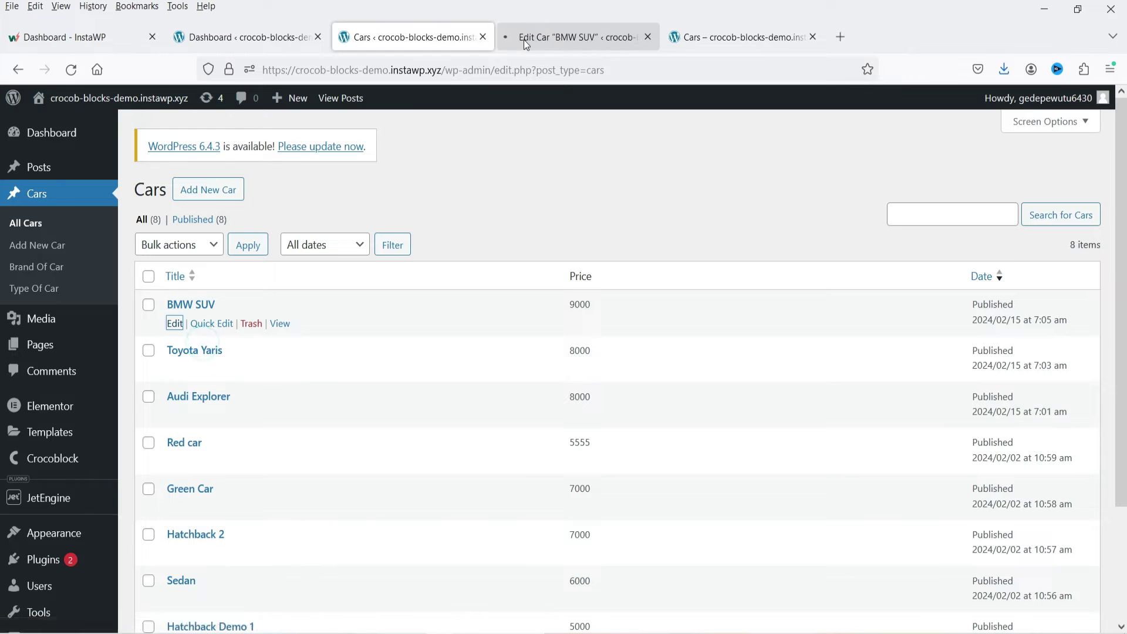
left_click(523, 38)
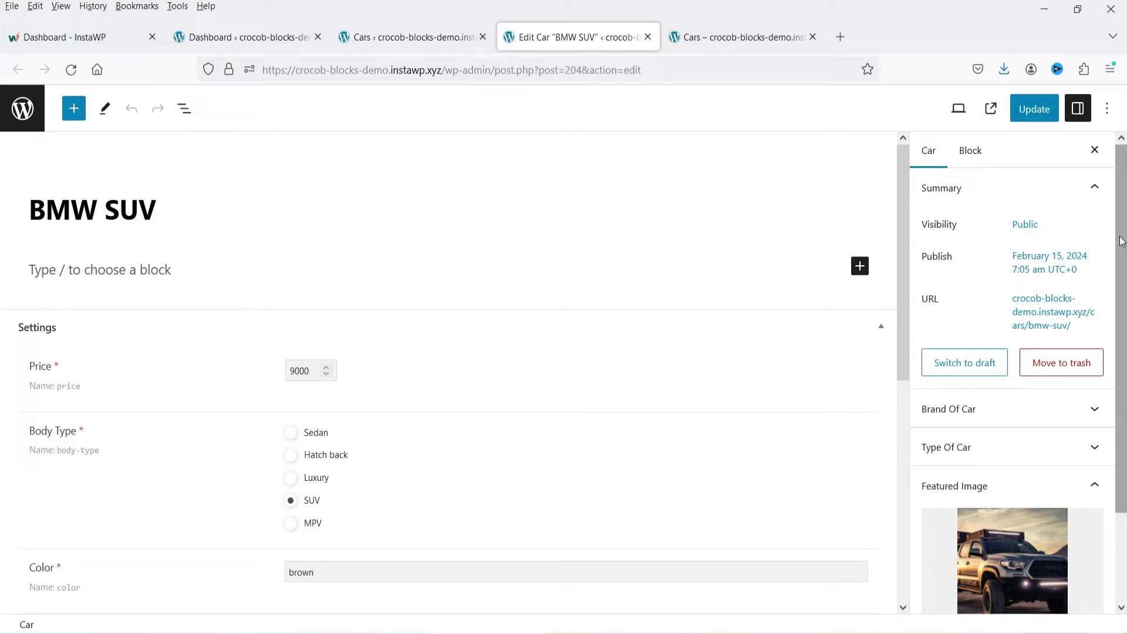
scroll(1056, 281, "down", 2)
left_click(1000, 330)
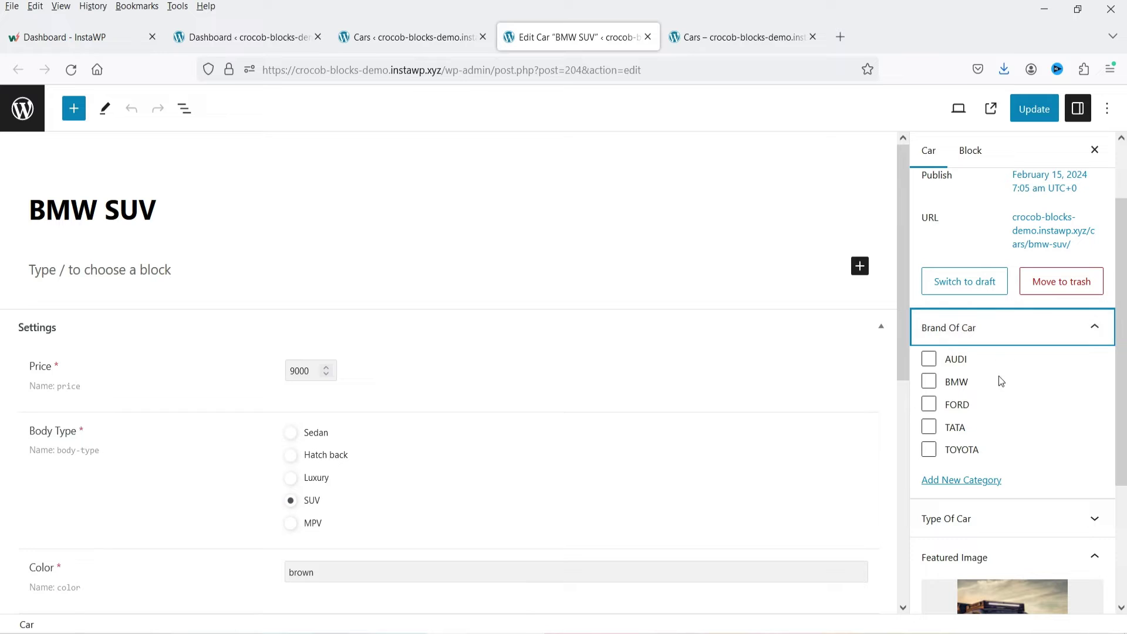
left_click(928, 381)
Assign the type SUV to the BMW SUV car and update the post.
scroll(1050, 367, "down", 3)
left_click(1020, 364)
left_click(1010, 363)
left_click(1007, 359)
left_click(928, 456)
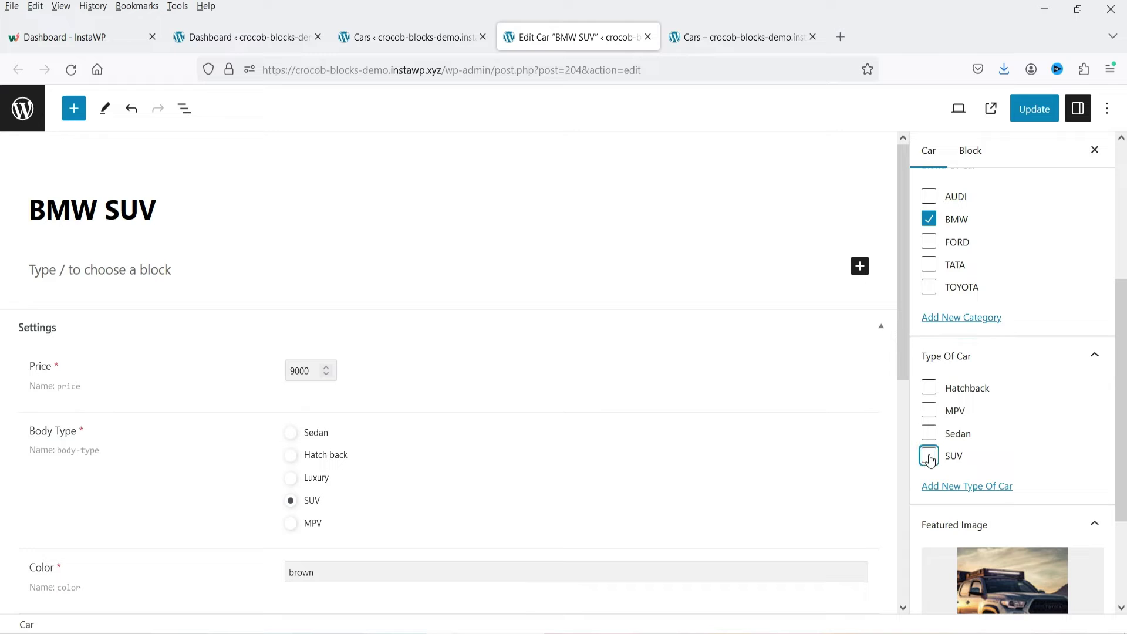
left_click(1023, 115)
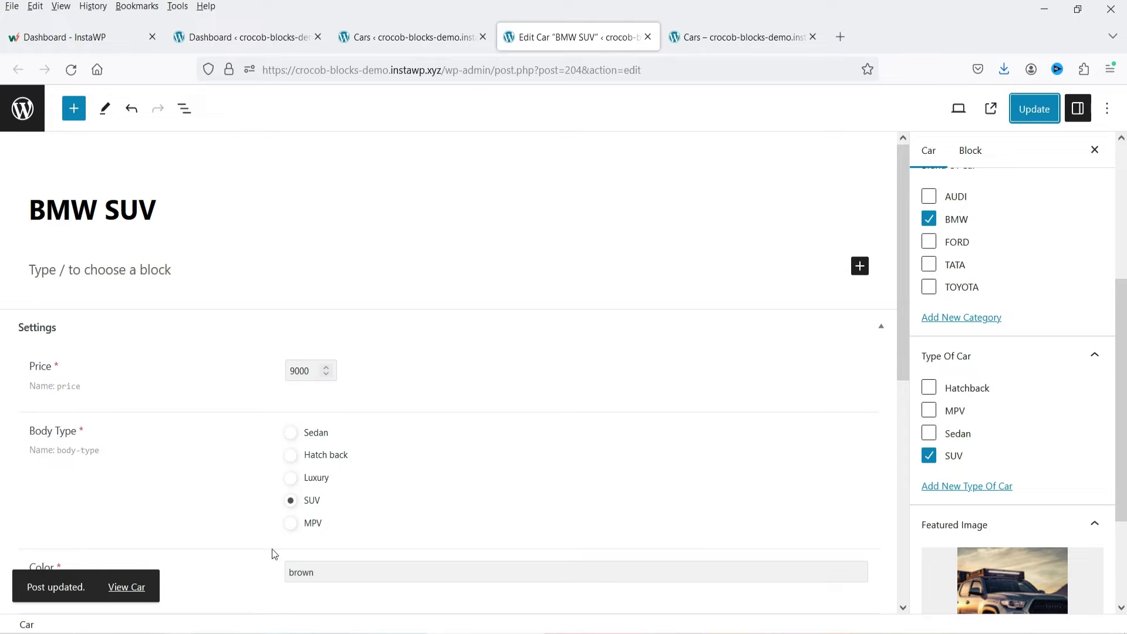
View the published BMW SUV page and look over its photo and specifications.
left_click(127, 587)
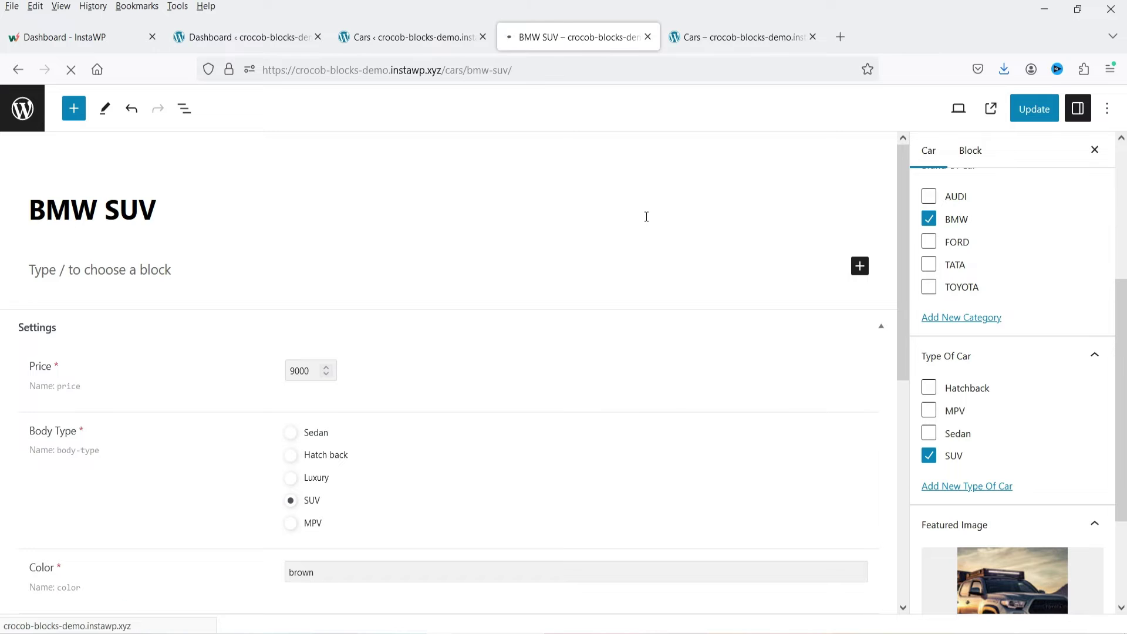
scroll(260, 334, "down", 5)
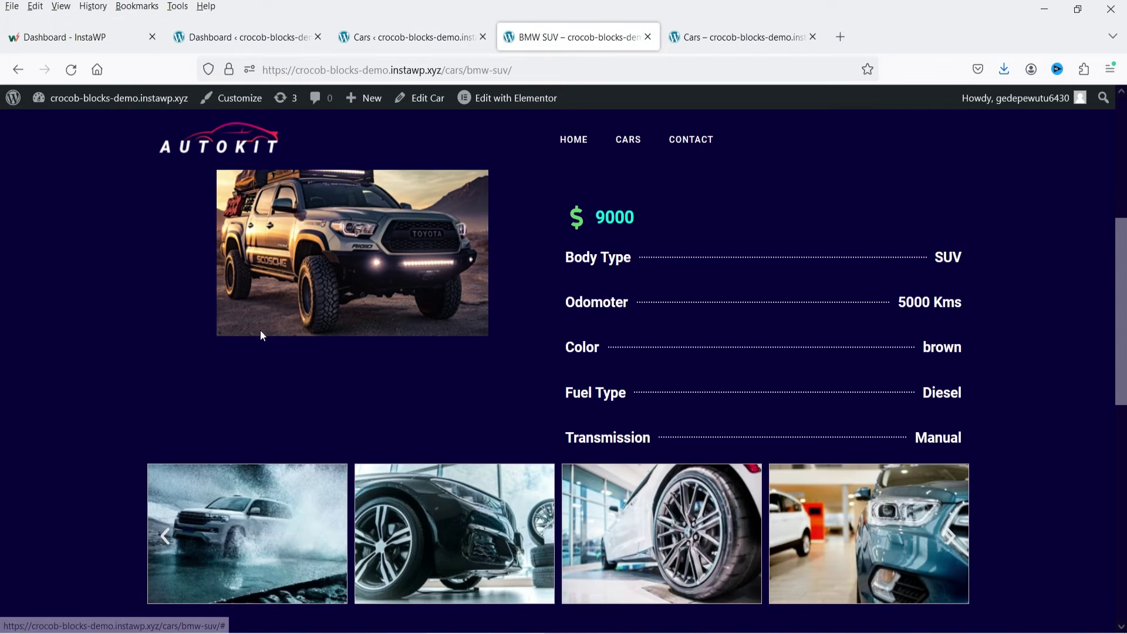
scroll(96, 327, "up", 3)
scroll(100, 335, "down", 3)
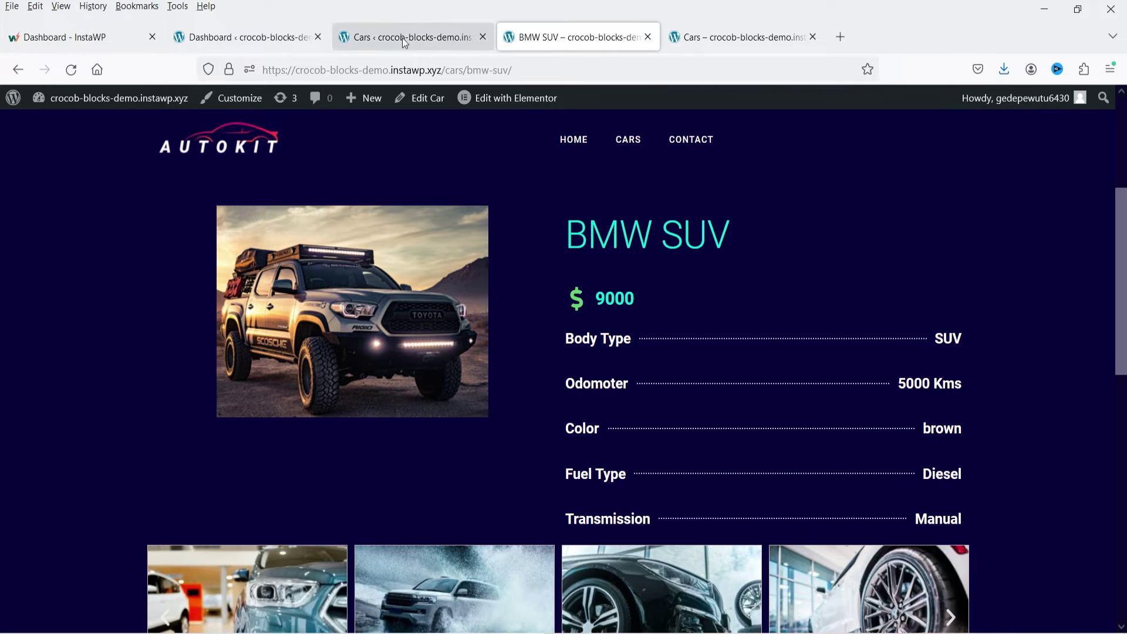
Switch to the front-end Cars page and look through its car listing.
left_click(399, 35)
left_click(573, 36)
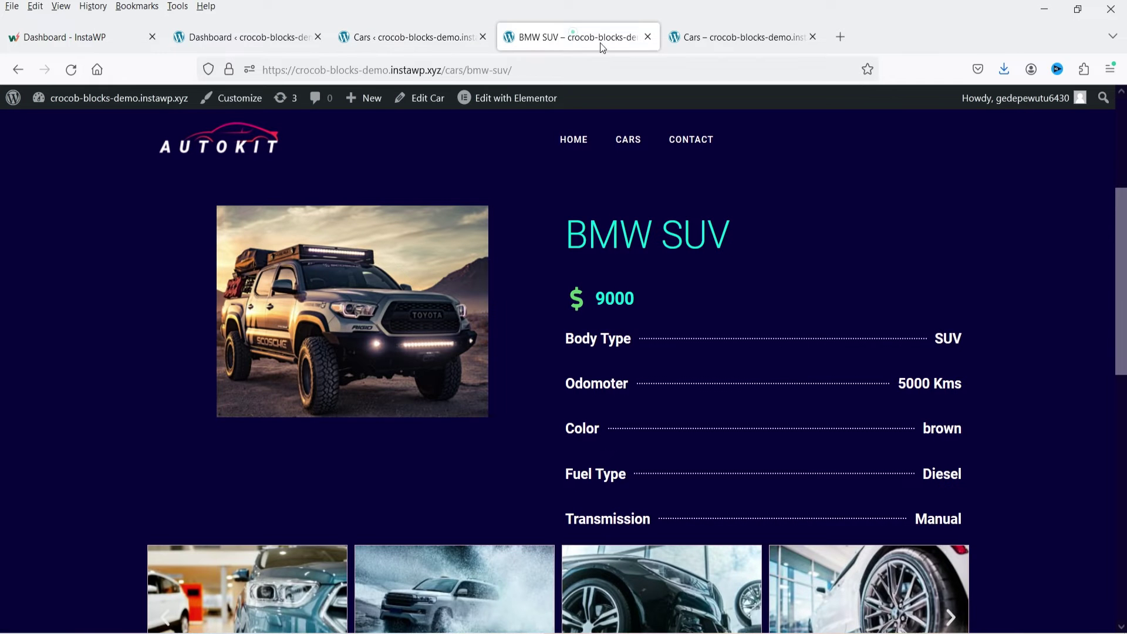
left_click(698, 37)
scroll(1031, 343, "down", 5)
scroll(900, 368, "up", 8)
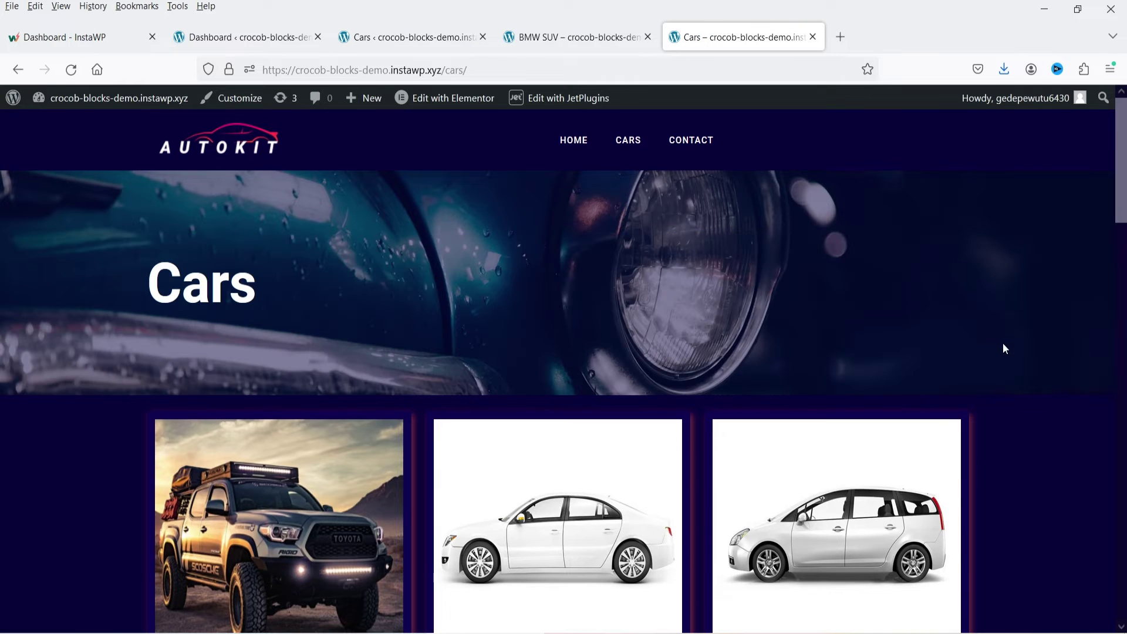
Examine the specifications on the car cards down to the last row of the Cars page.
scroll(988, 252, "down", 3)
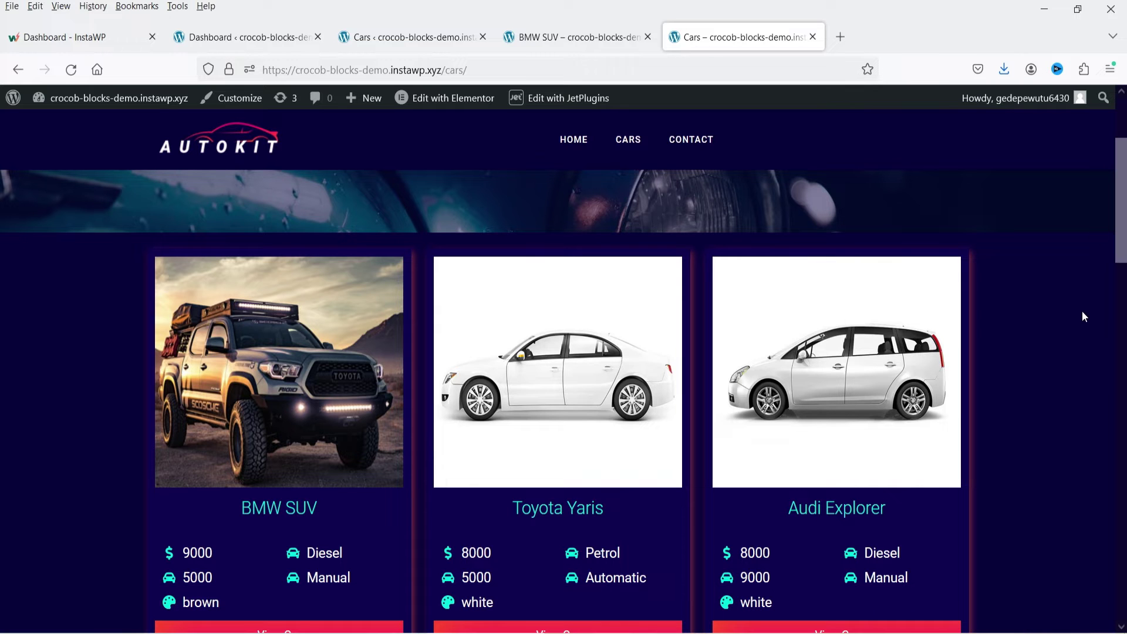
scroll(1081, 312, "down", 12)
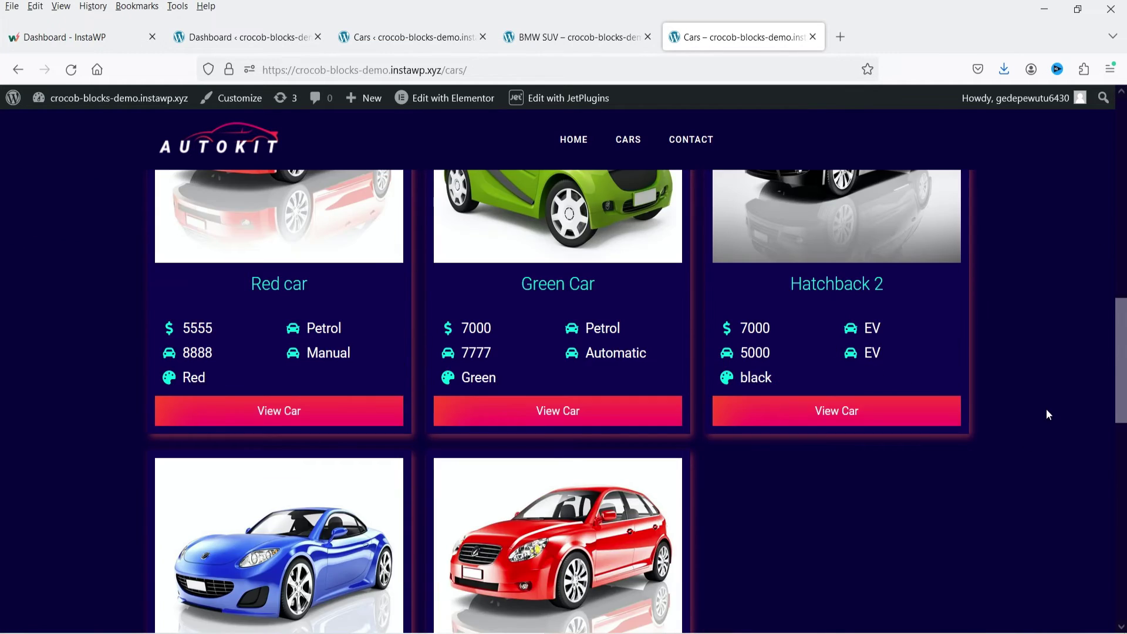
scroll(1039, 405, "up", 13)
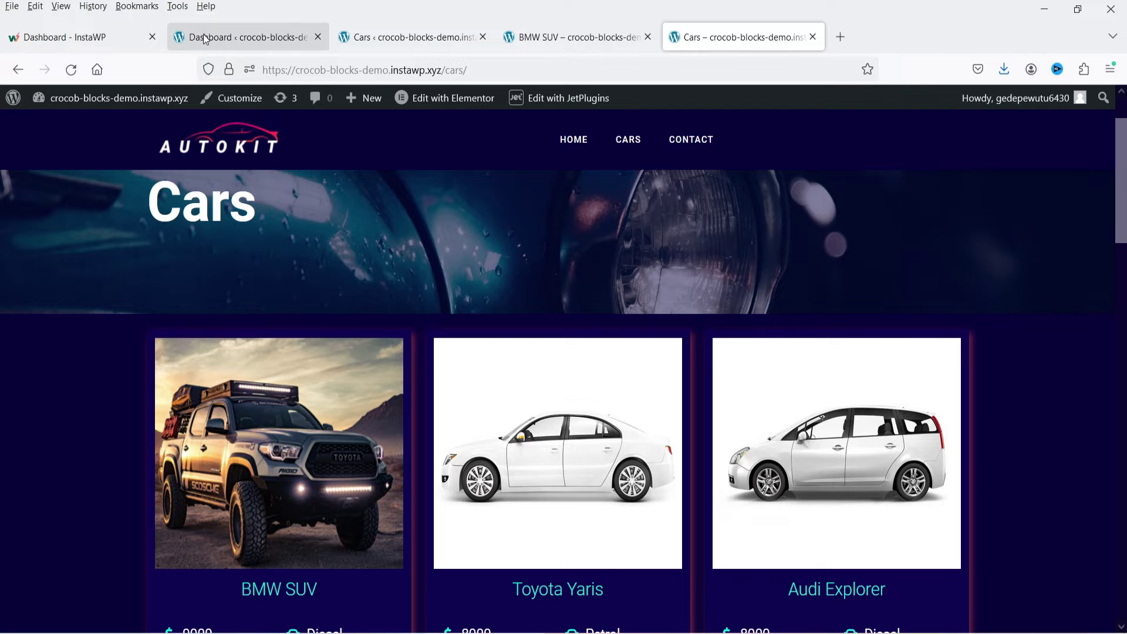
In the WordPress dashboard, upload jet-smart-filters.zip as a new plugin, install it and activate it.
left_click(225, 43)
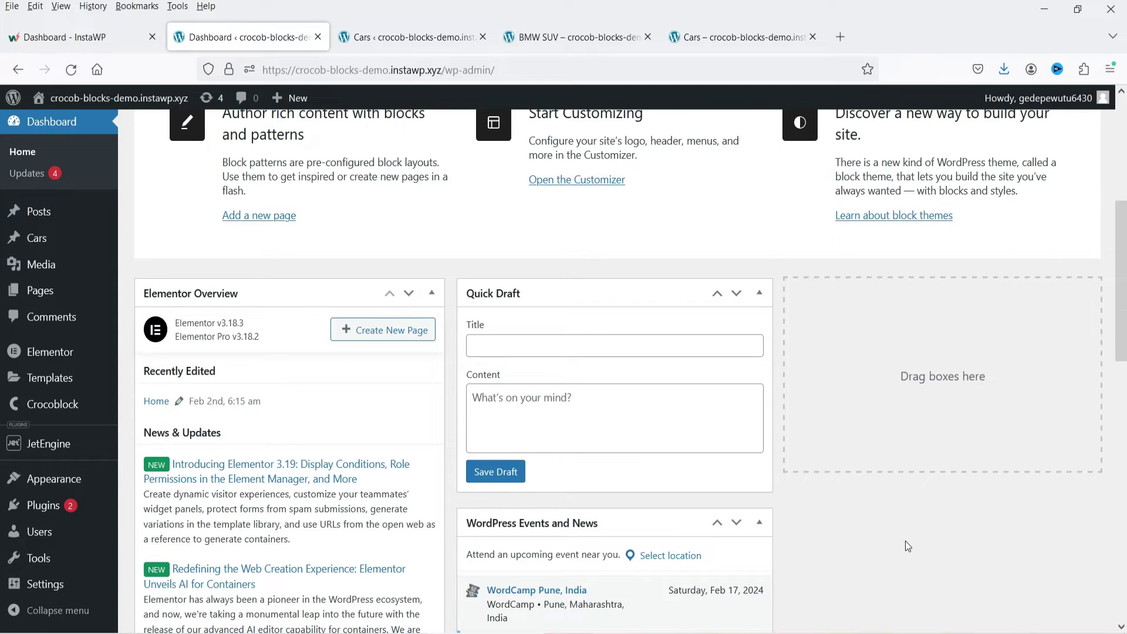
scroll(503, 299, "up", 5)
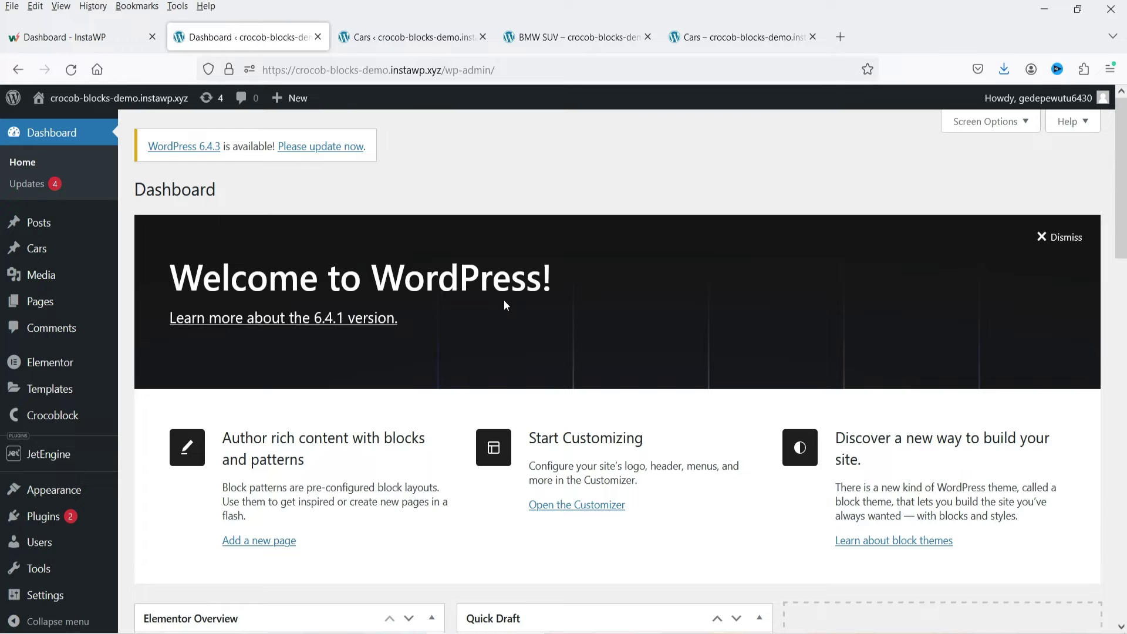
mouse_move(71, 517)
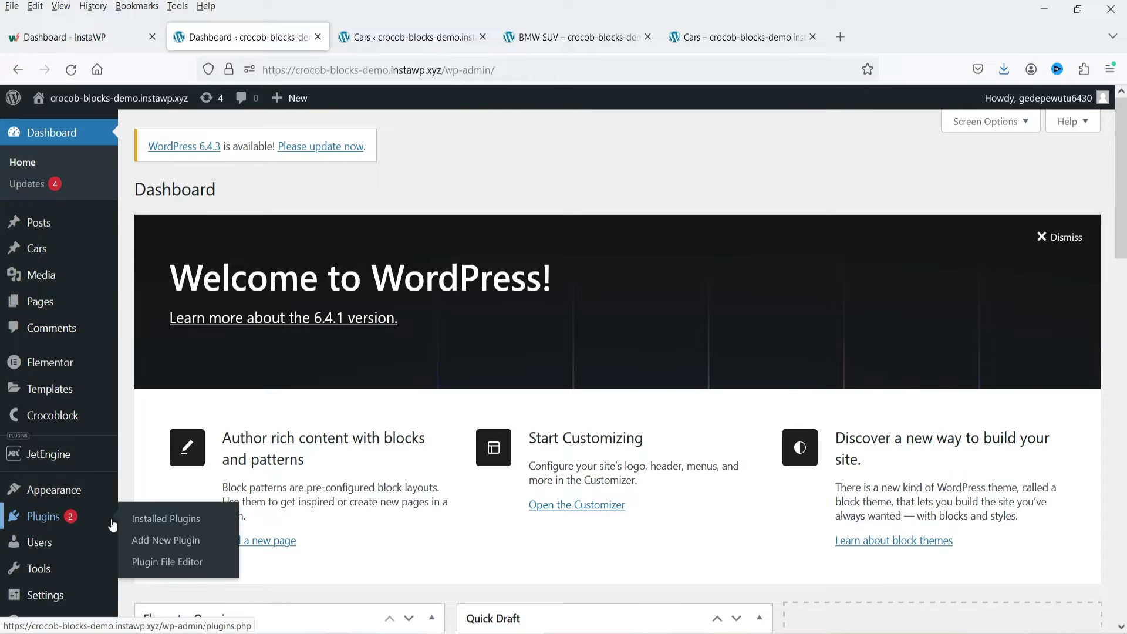
left_click(165, 537)
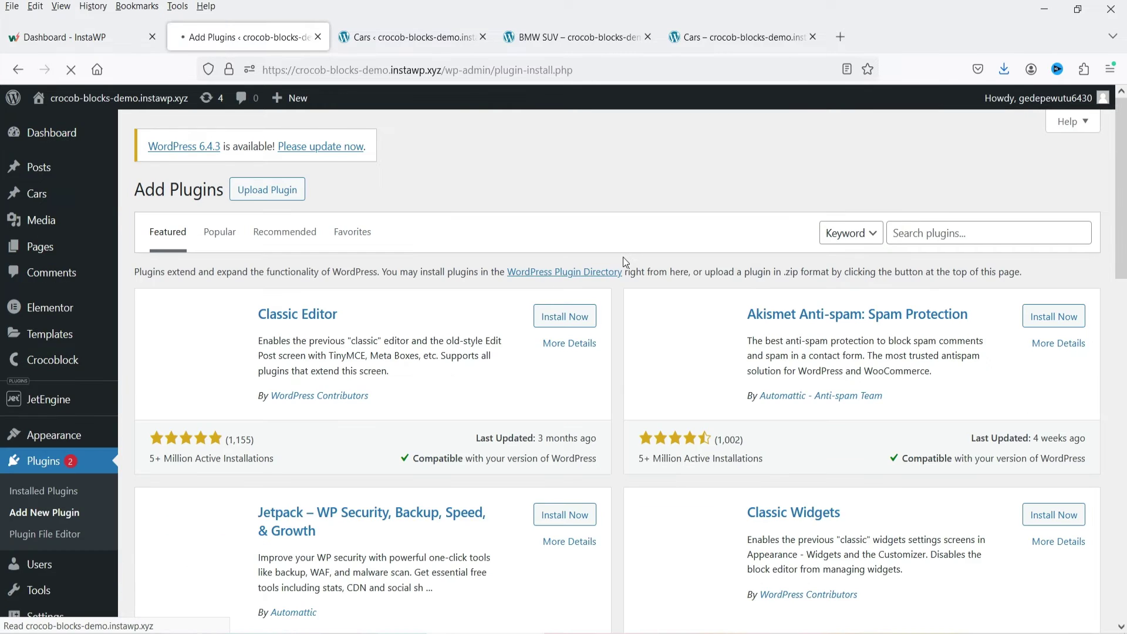
left_click(282, 191)
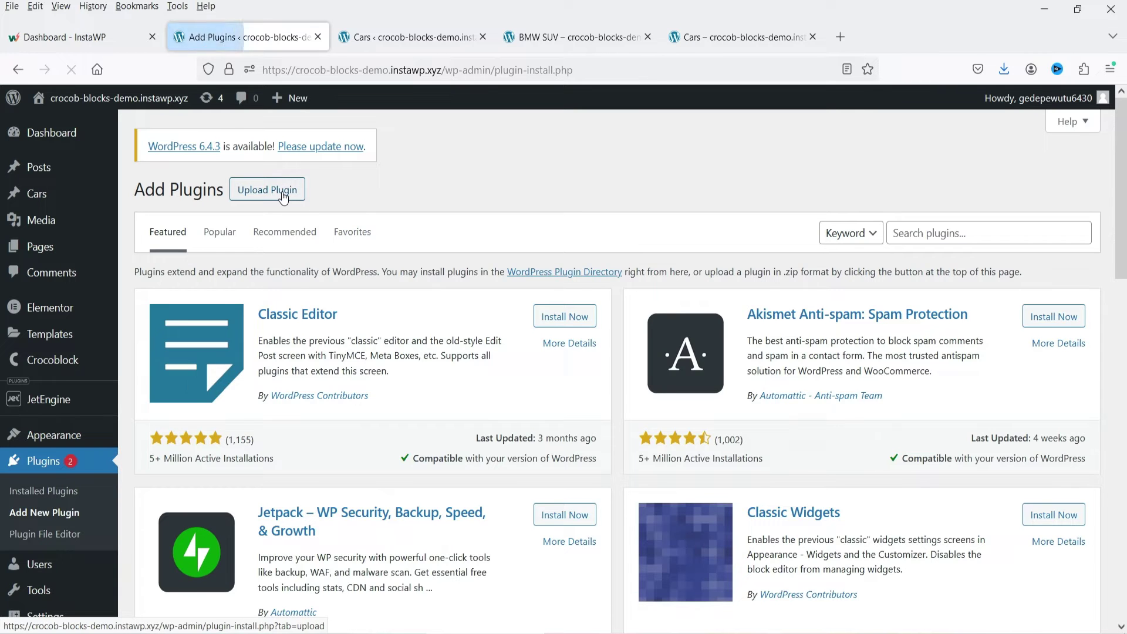
left_click(519, 328)
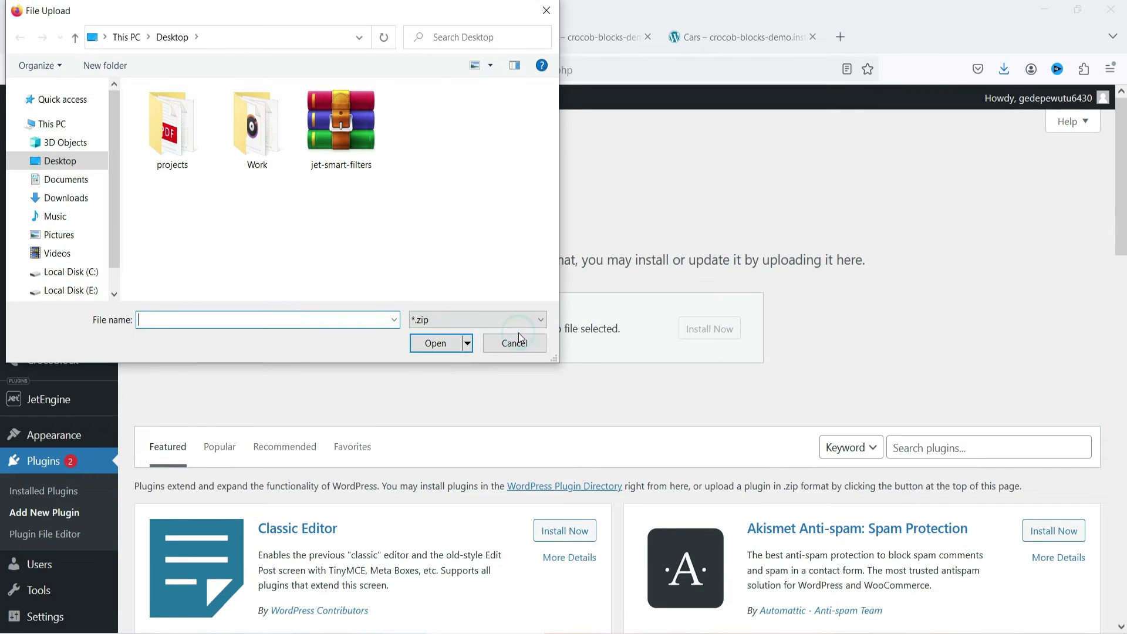
double_click(343, 132)
left_click(702, 328)
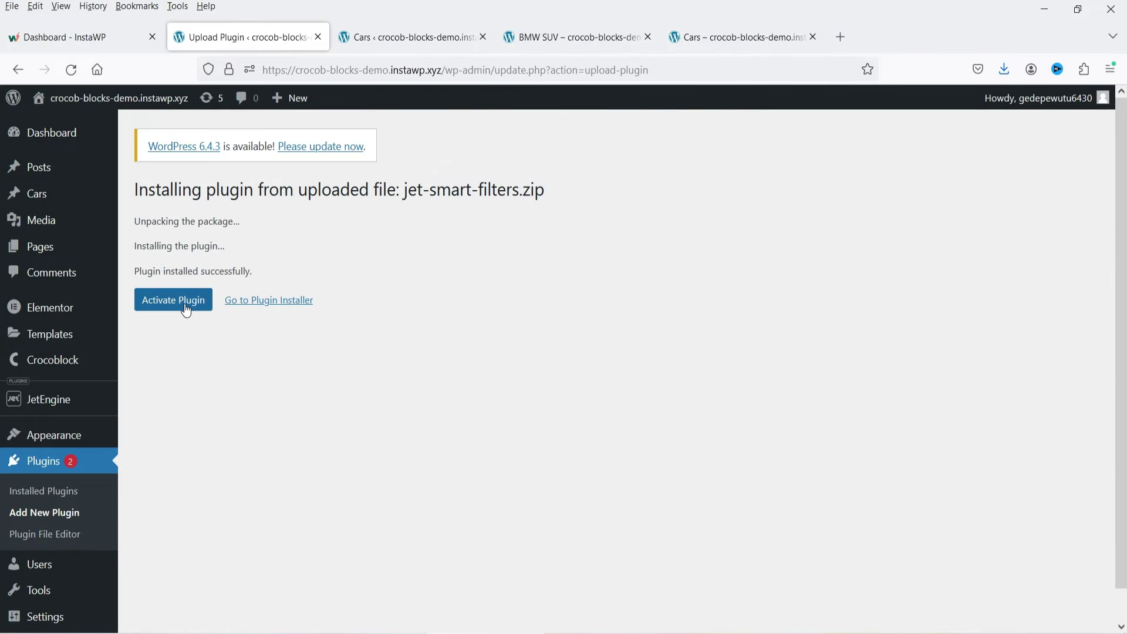
left_click(173, 300)
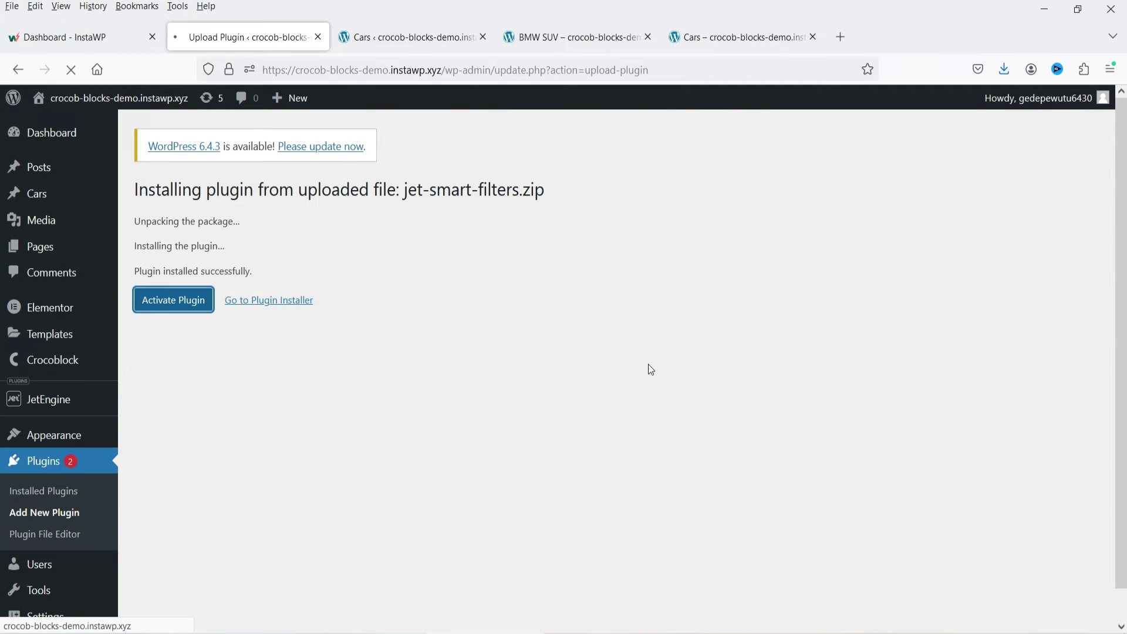
Examine the JetSmartFilters general settings from the Crocoblock dashboard and open the Smart Filters section.
mouse_move(46, 365)
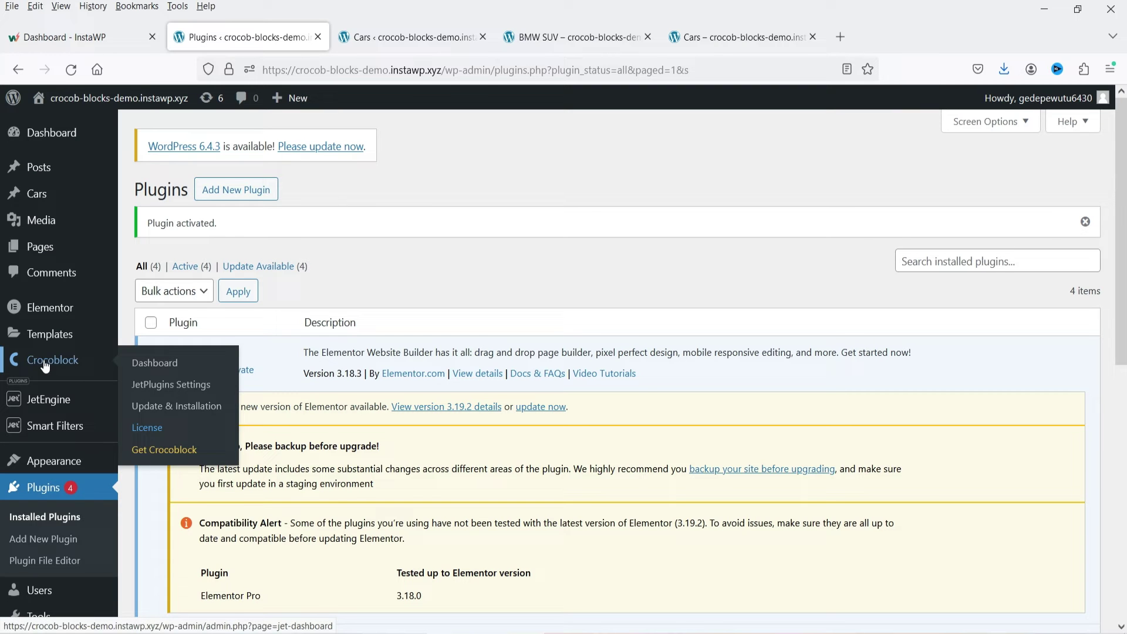
left_click(167, 365)
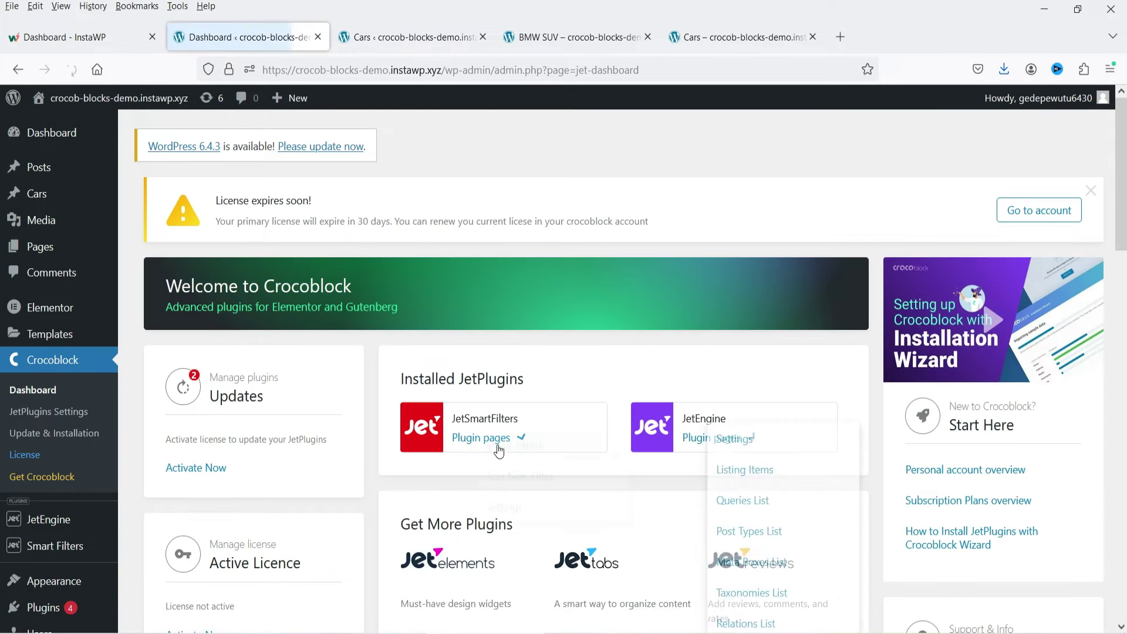
mouse_move(499, 441)
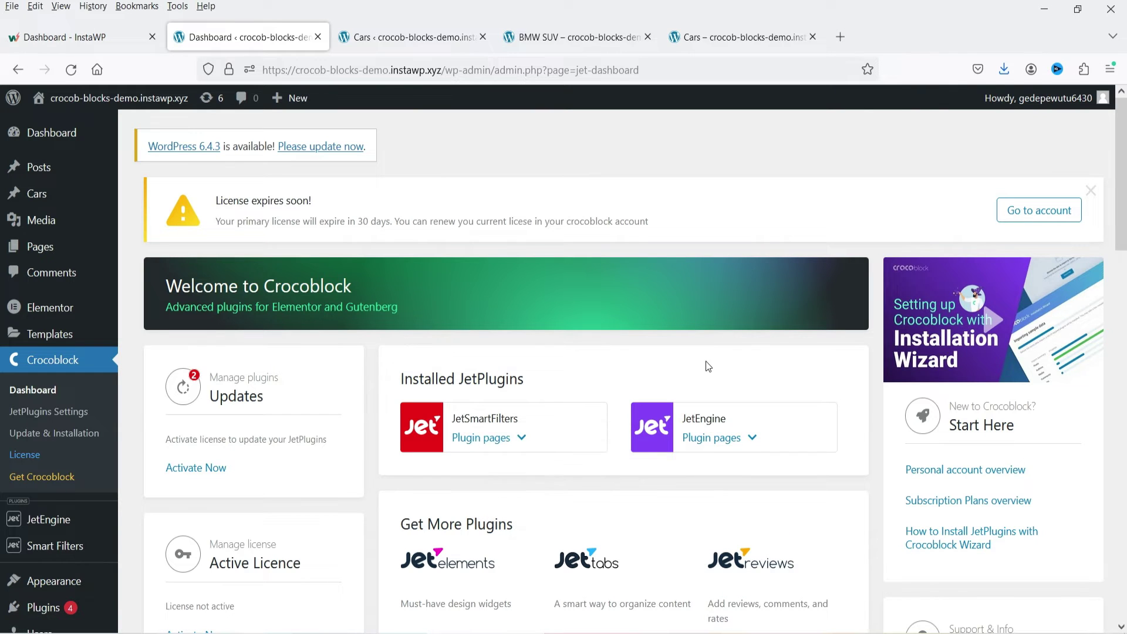
left_click(529, 500)
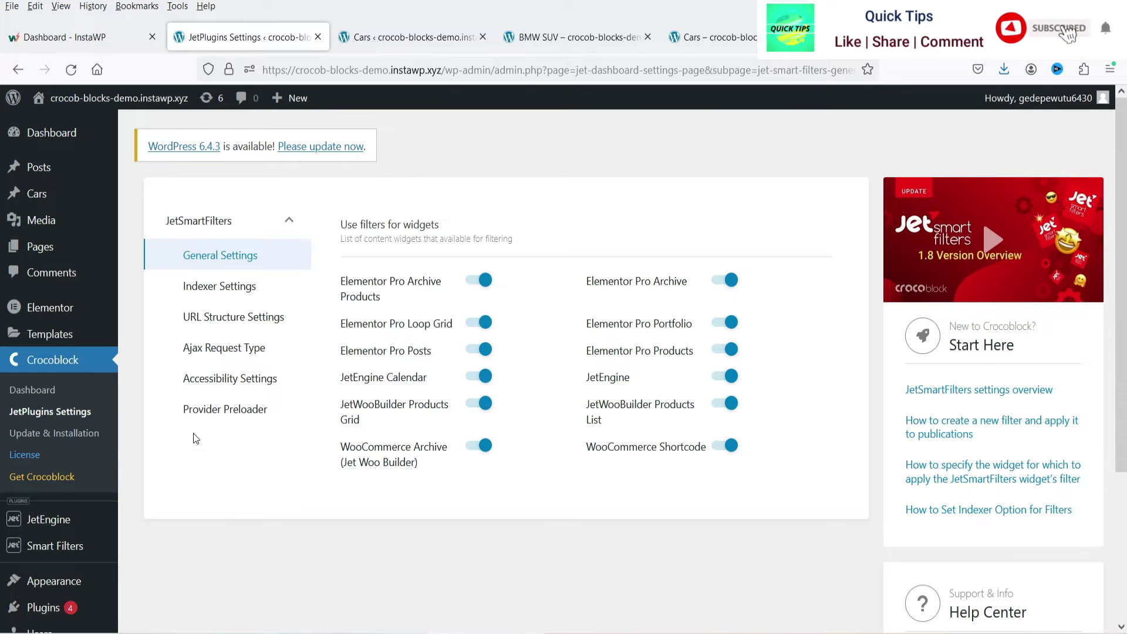
scroll(181, 495, "down", 2)
left_click(38, 468)
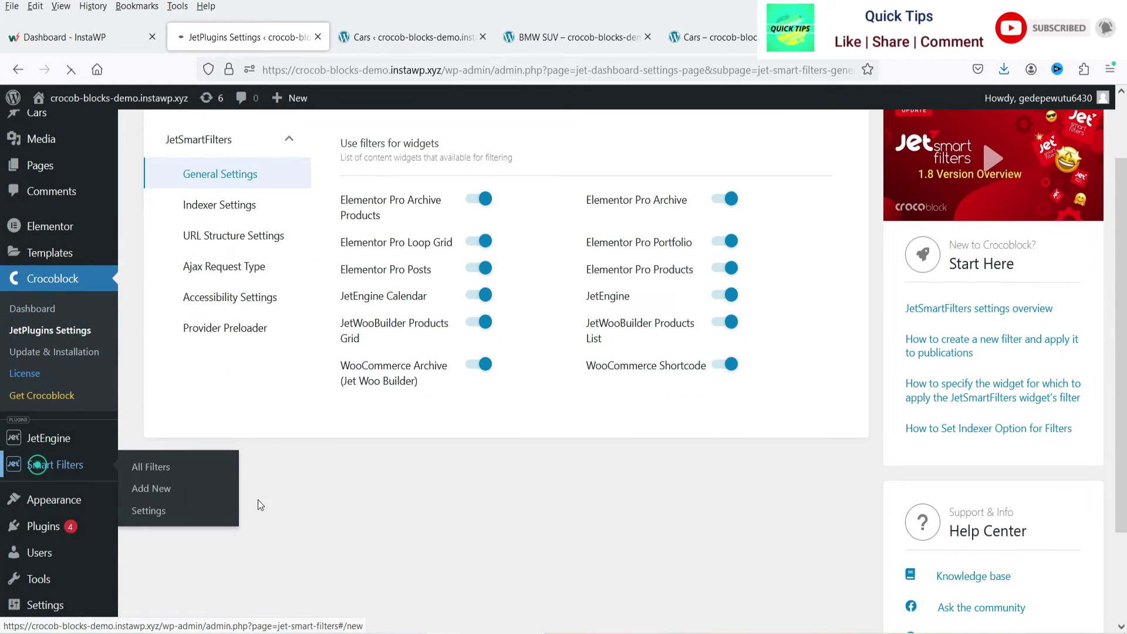
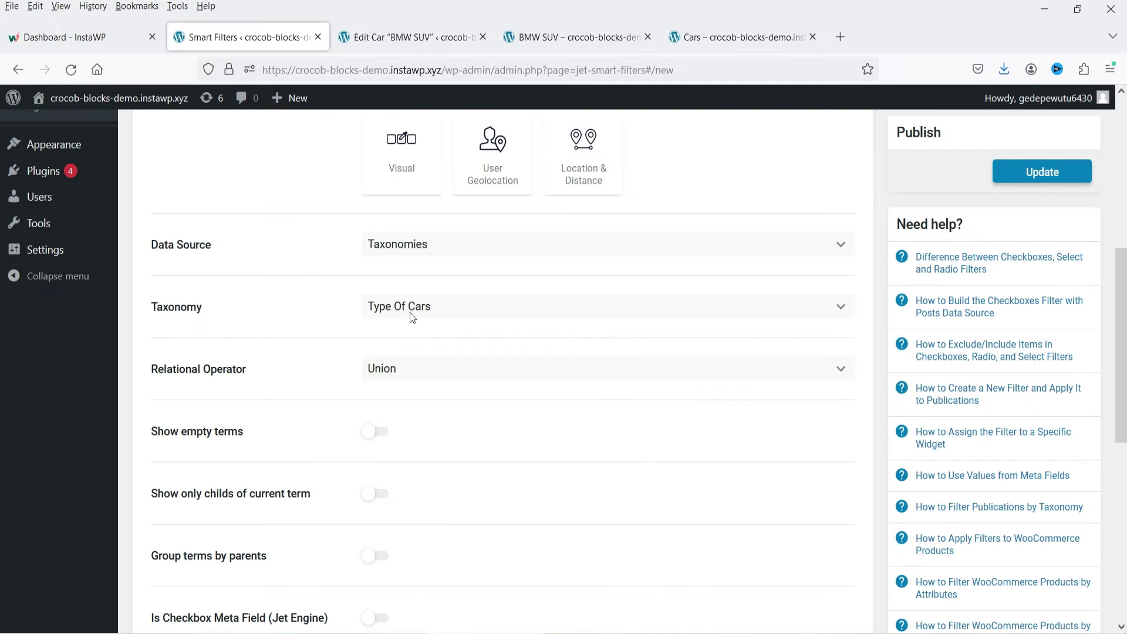
Enable the custom query variable for the Type Of Car filter and set it to the Type Of Cars taxonomy.
scroll(410, 315, "down", 2)
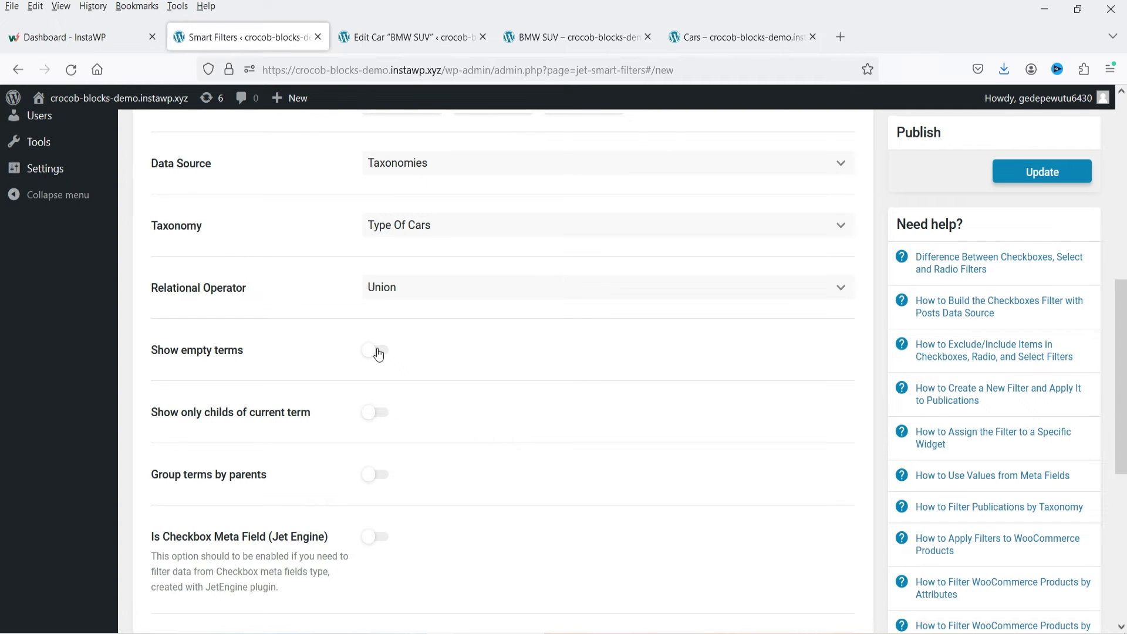
scroll(376, 355, "down", 6)
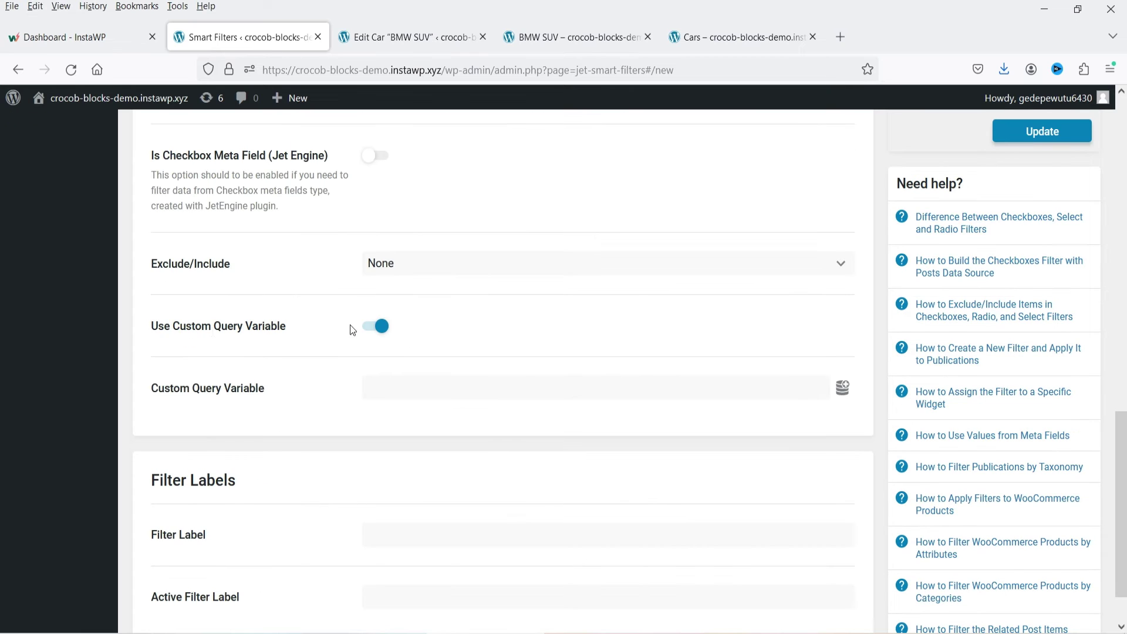
left_click(842, 389)
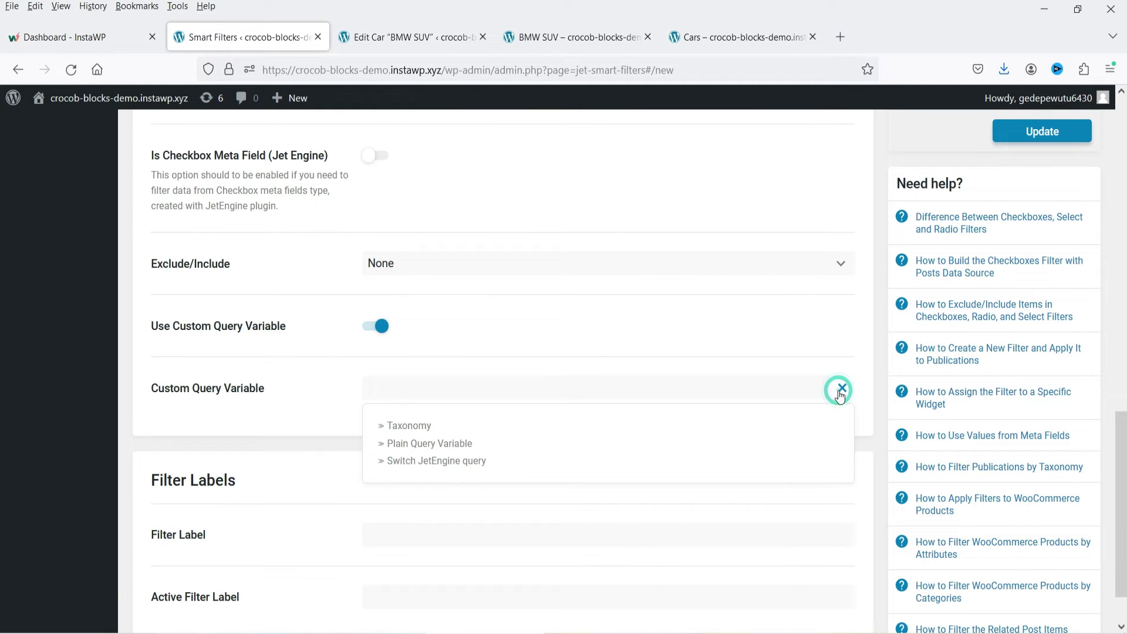
left_click(384, 427)
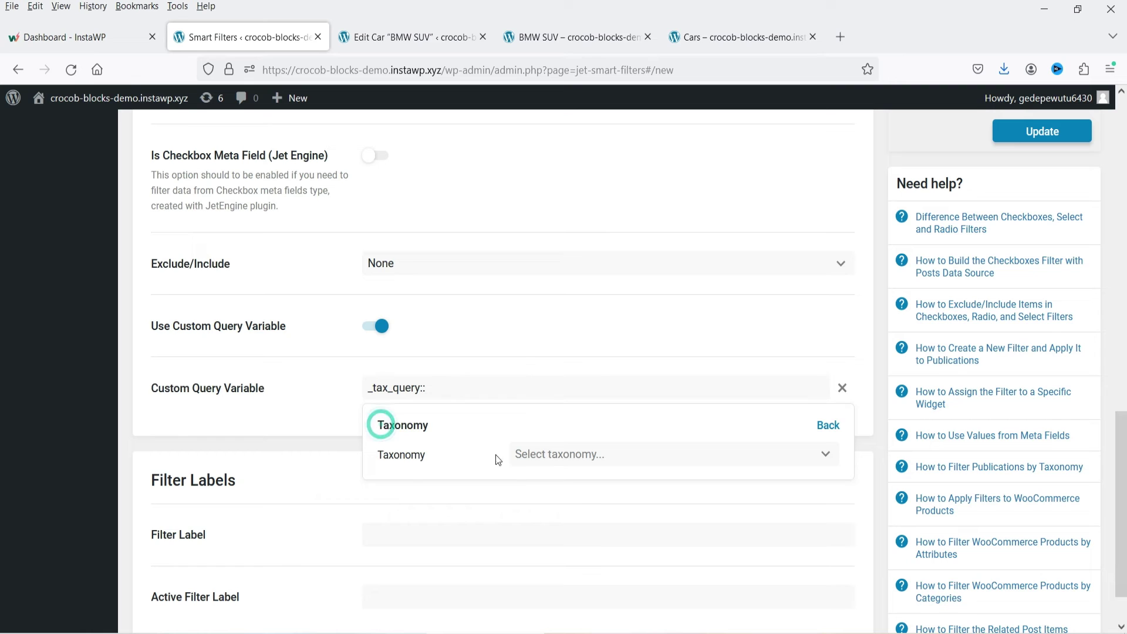
left_click(582, 456)
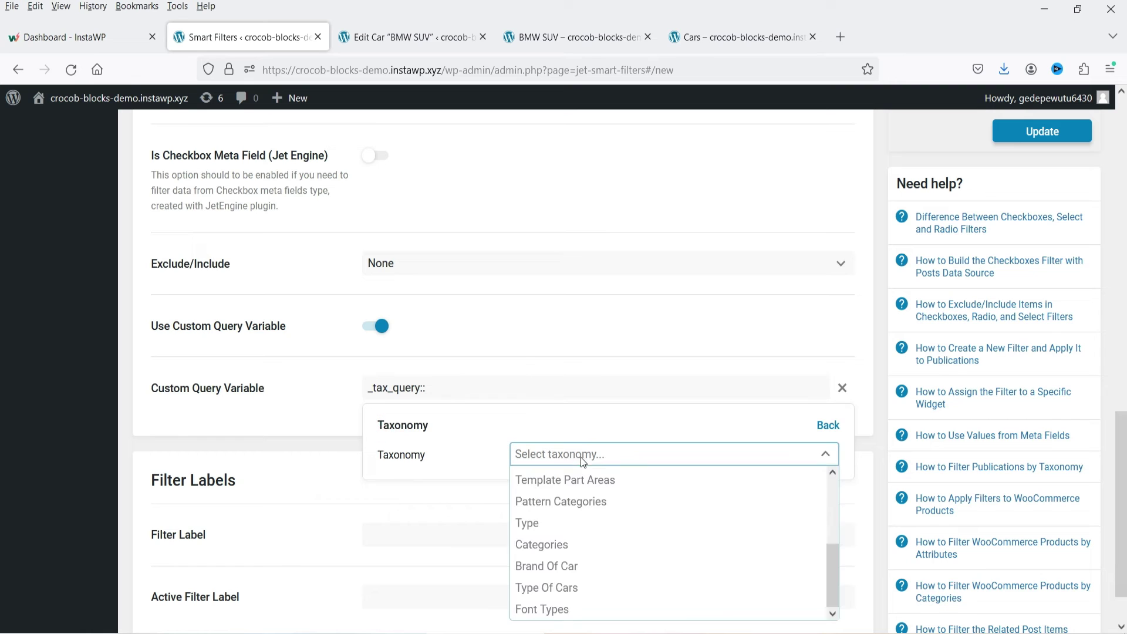
left_click(610, 584)
left_click(298, 413)
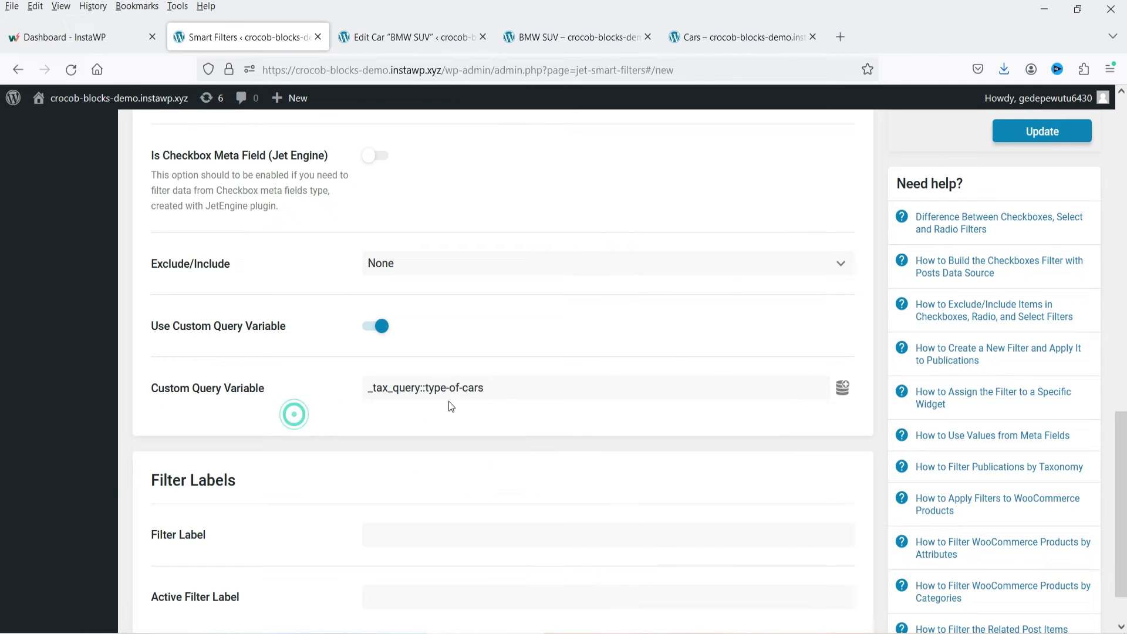
Set both the filter label and the active filter label to "Type Of Cars" and save the filter.
scroll(494, 390, "down", 2)
left_click(480, 474)
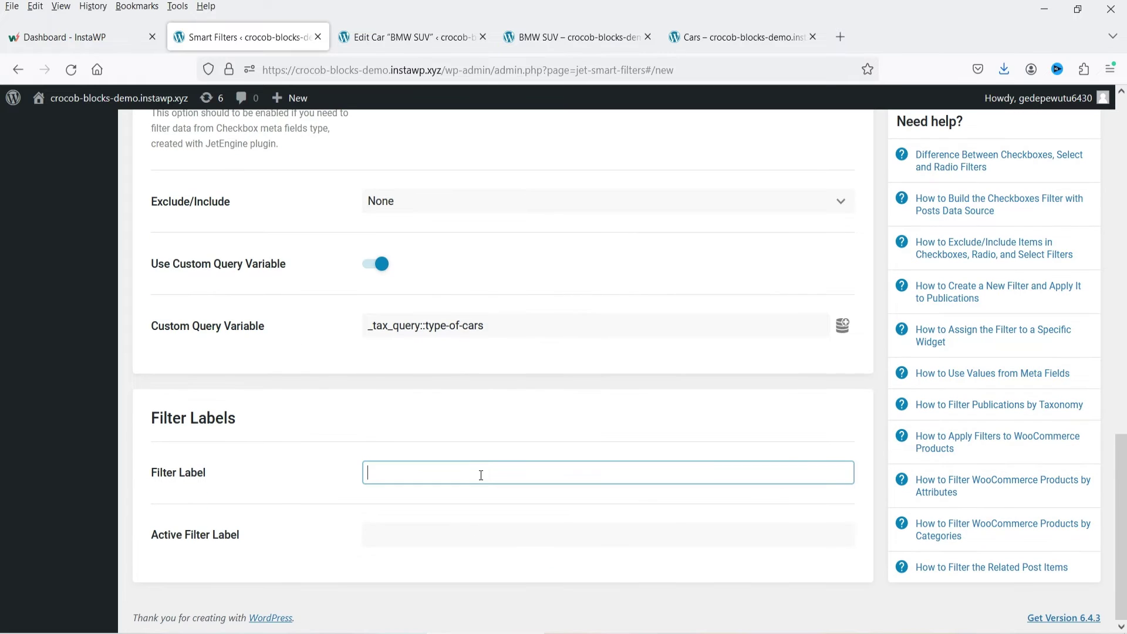
type("Type Of Cars")
key("ctrl+a")
key("ctrl+c")
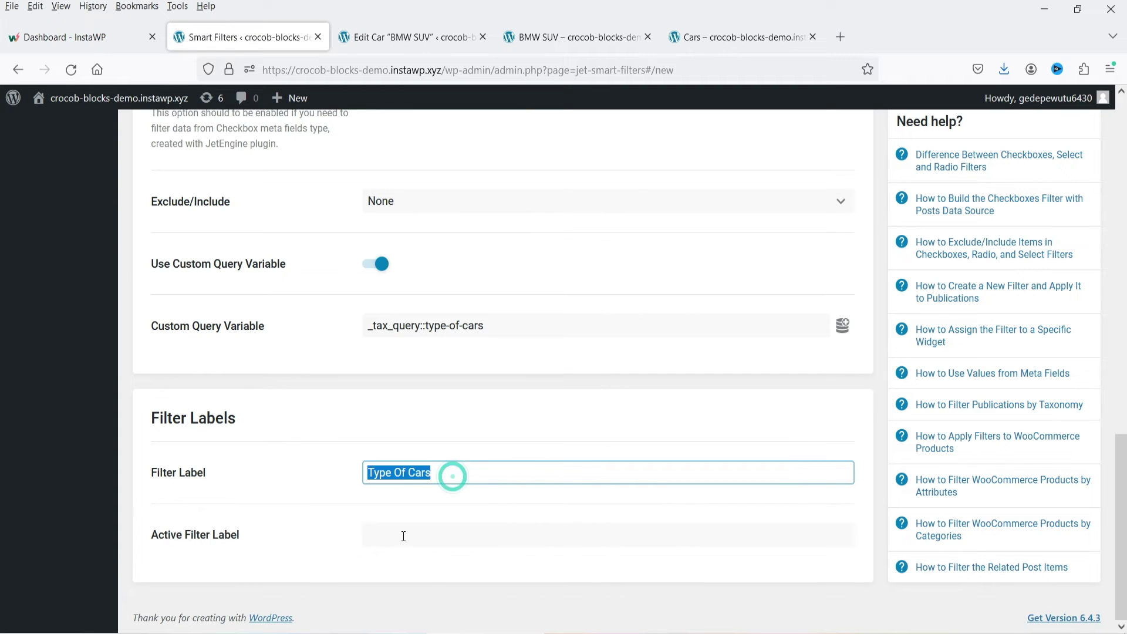
left_click(405, 533)
key("ctrl+v")
scroll(647, 514, "up", 15)
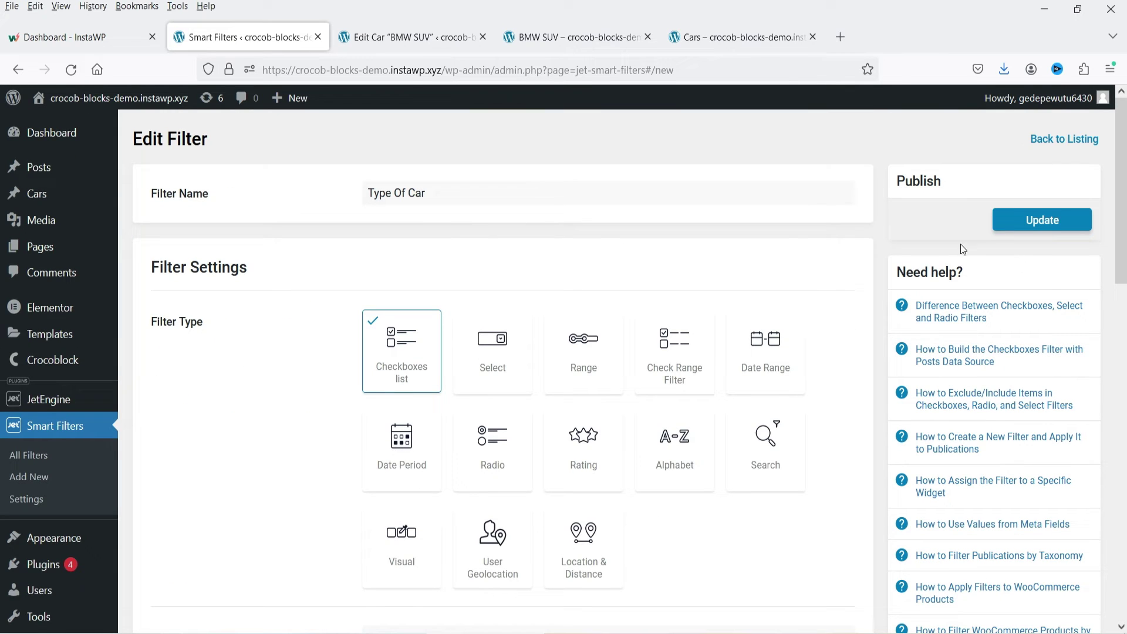
left_click(1068, 230)
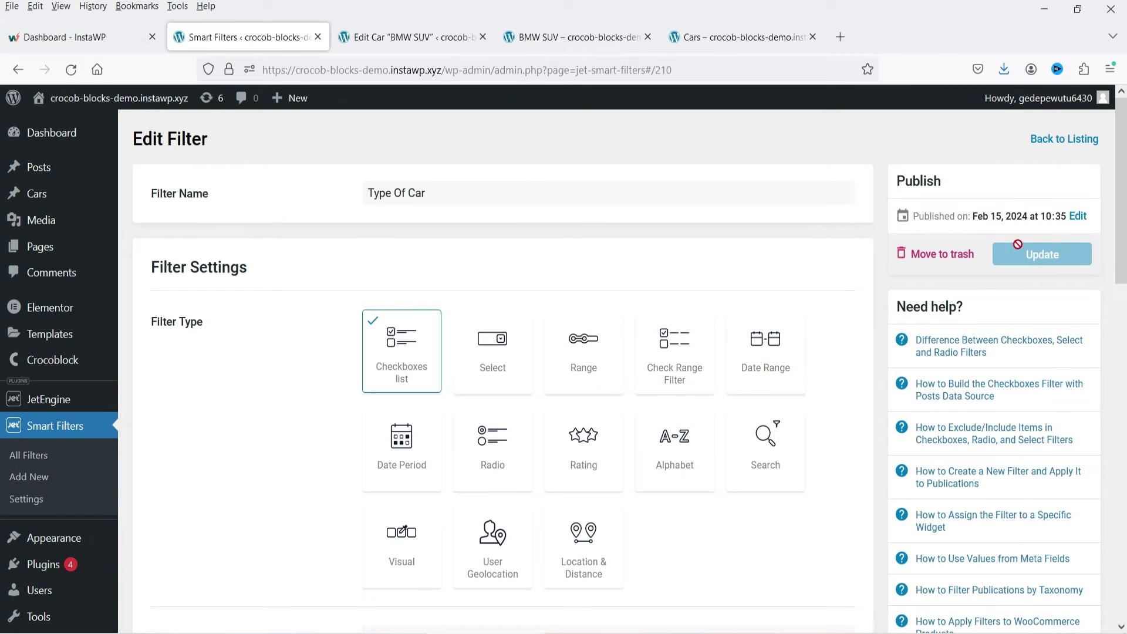
Add a new smart filter named "Brand" with the Checkboxes list filter type.
left_click(59, 477)
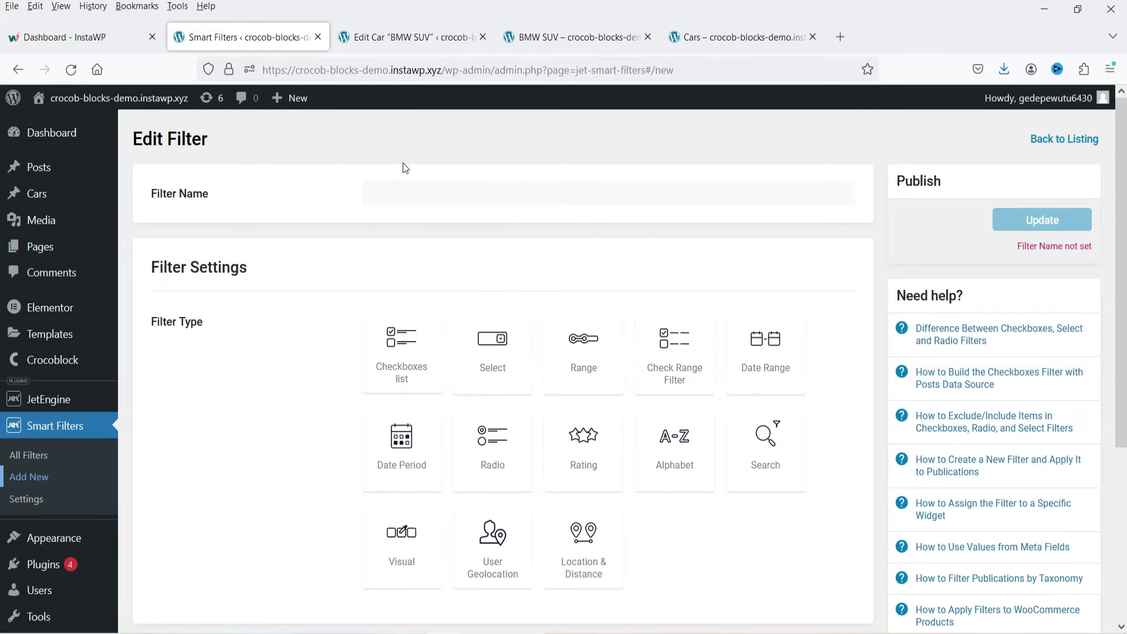
left_click(432, 194)
type("Brand")
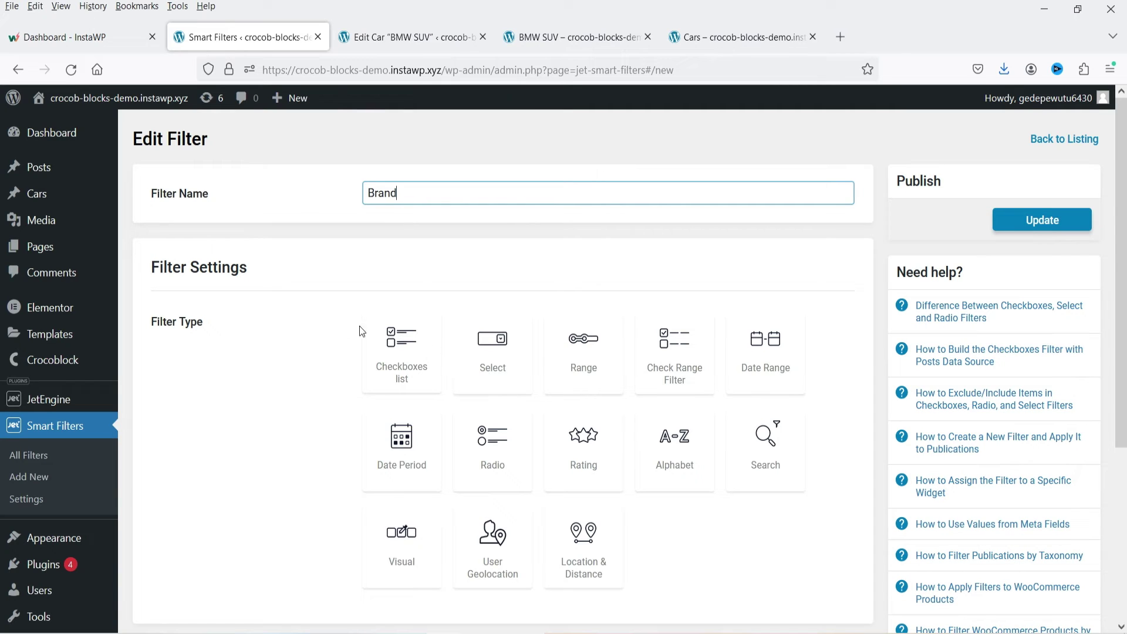
left_click(390, 365)
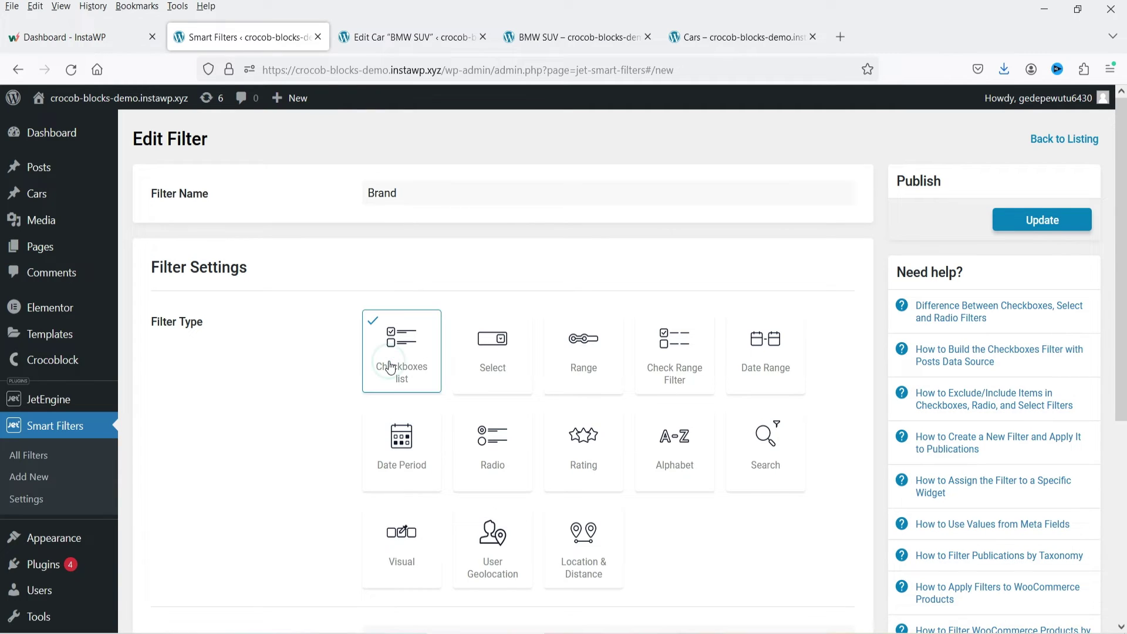
Set the Brand filter's data source to Taxonomies with the Brand Of Car taxonomy, and enable showing empty terms.
scroll(305, 387, "down", 5)
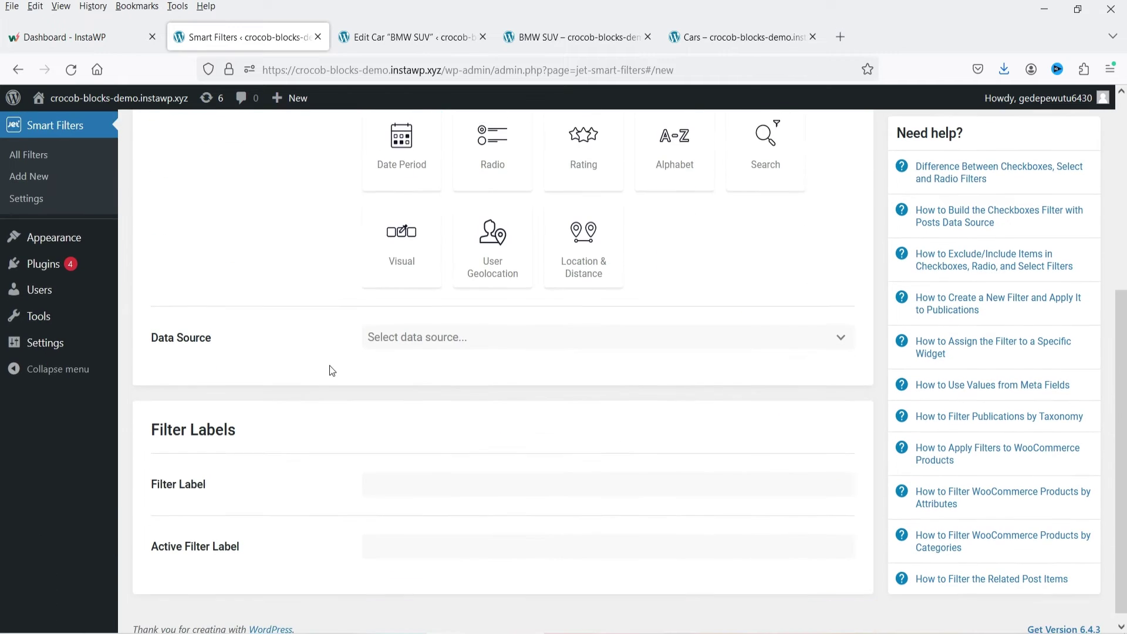
left_click(449, 327)
left_click(446, 350)
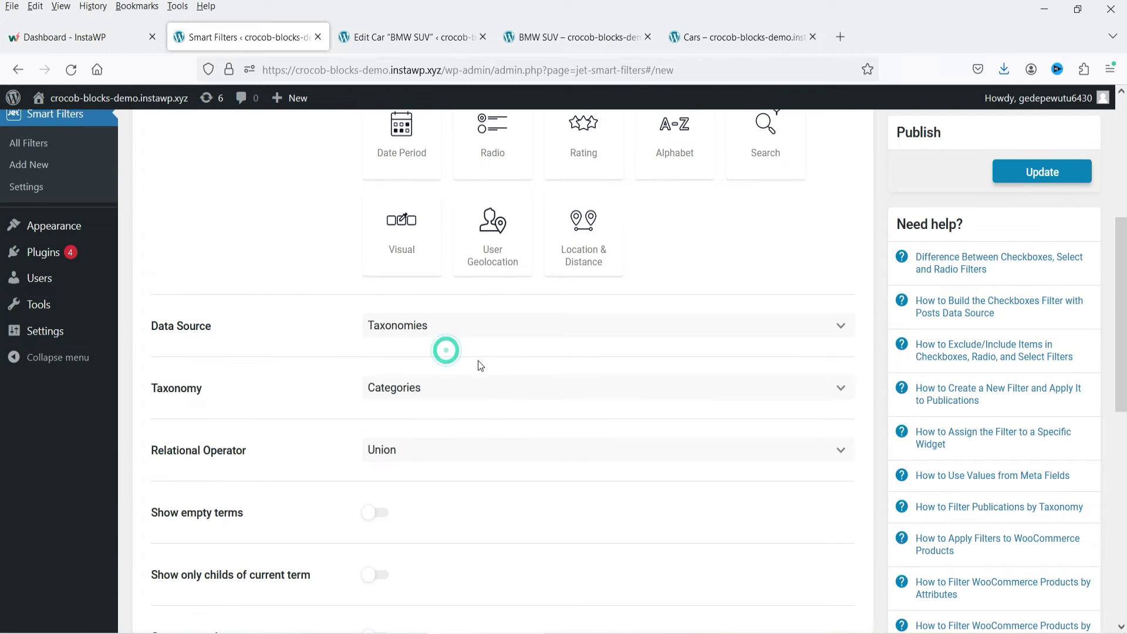
left_click(496, 391)
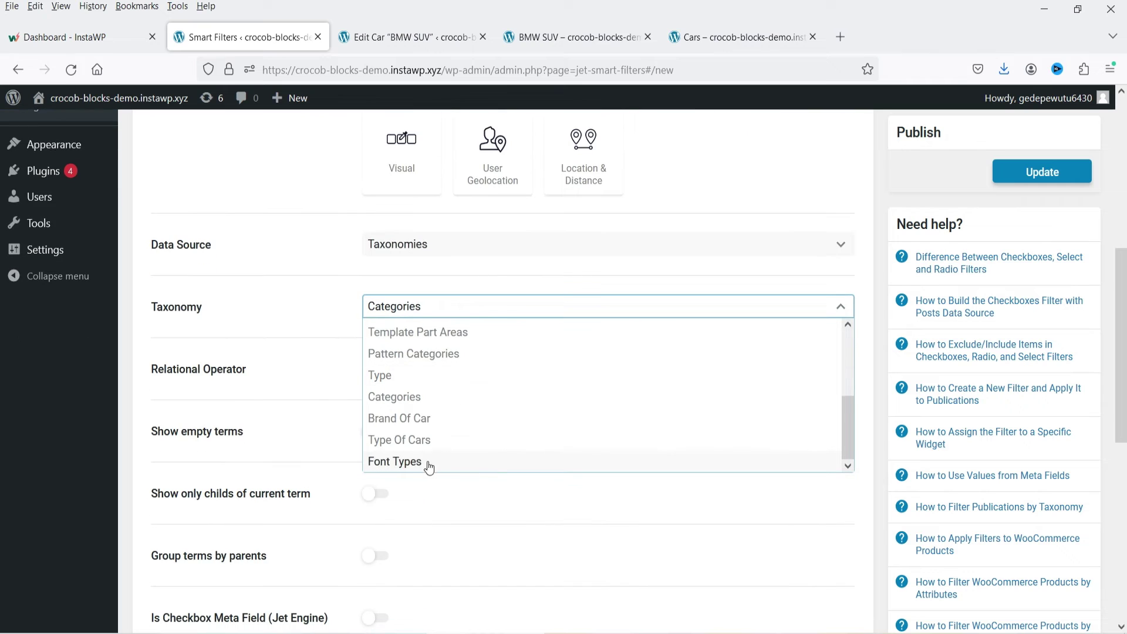
left_click(423, 417)
scroll(327, 368, "down", 3)
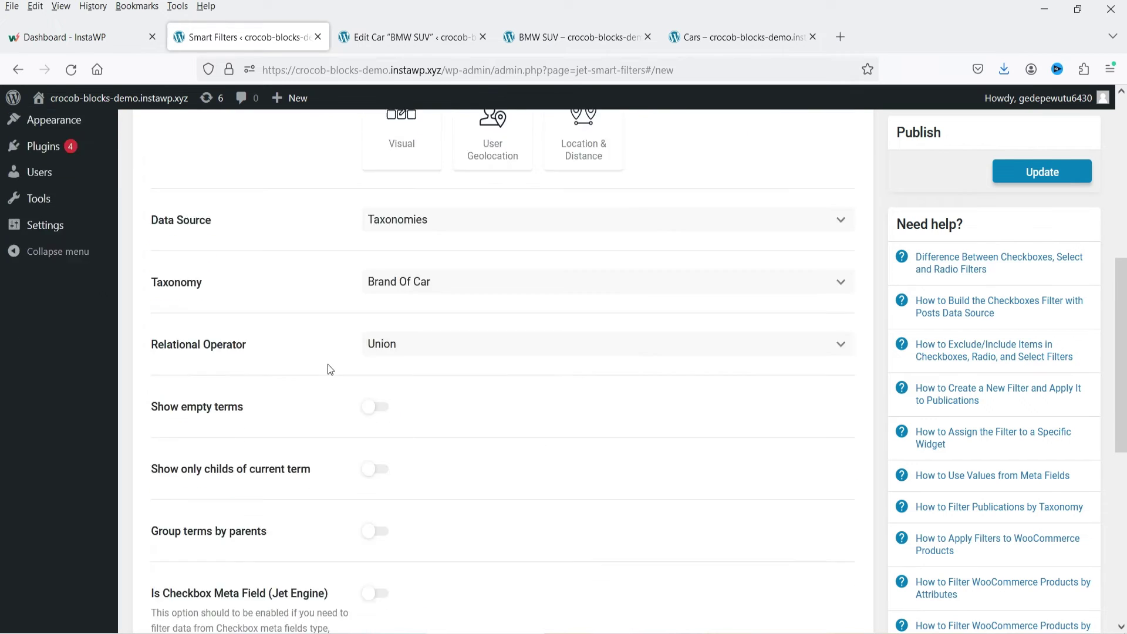
scroll(392, 337, "down", 1)
left_click(374, 195)
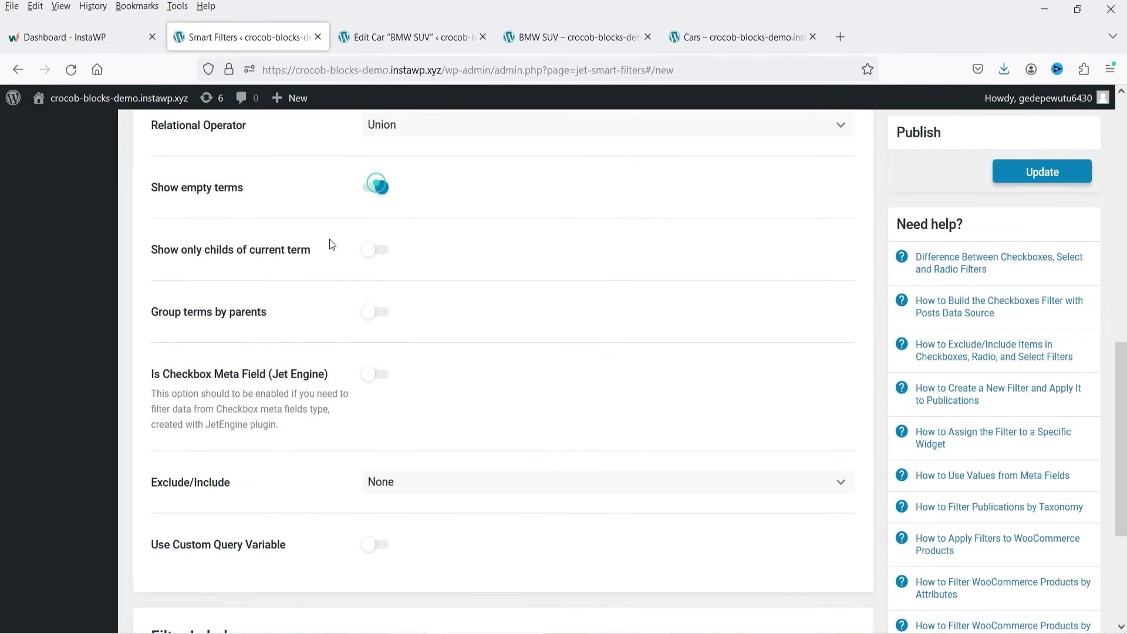
Enable the custom query variable for the Brand filter and set it to the Brand Of Car taxonomy.
scroll(315, 339, "down", 2)
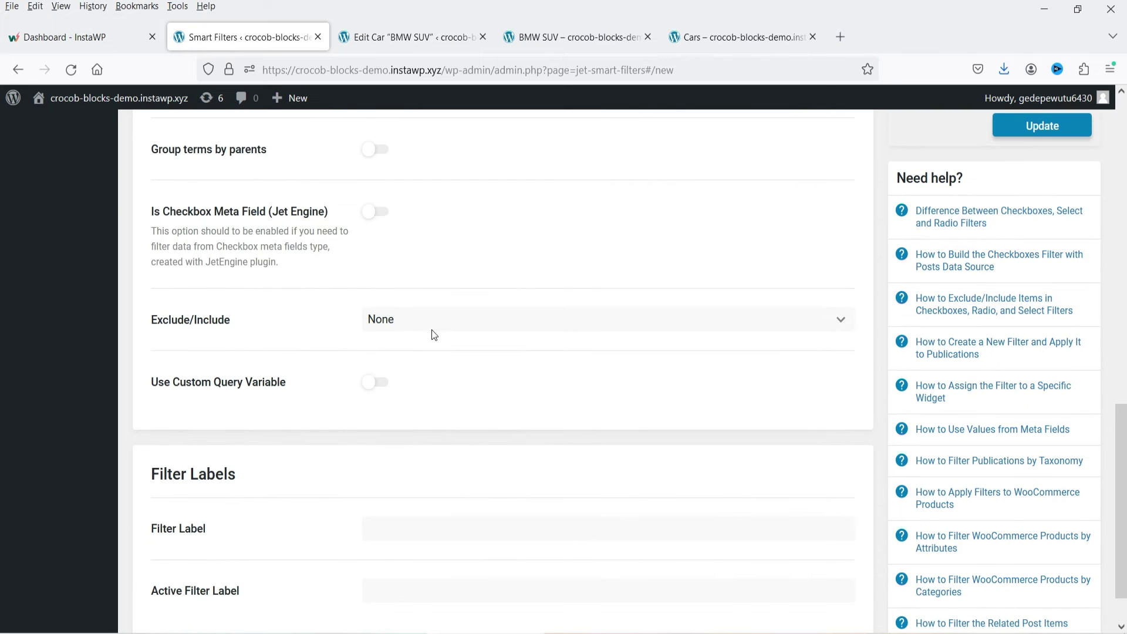
scroll(432, 333, "down", 1)
left_click(380, 327)
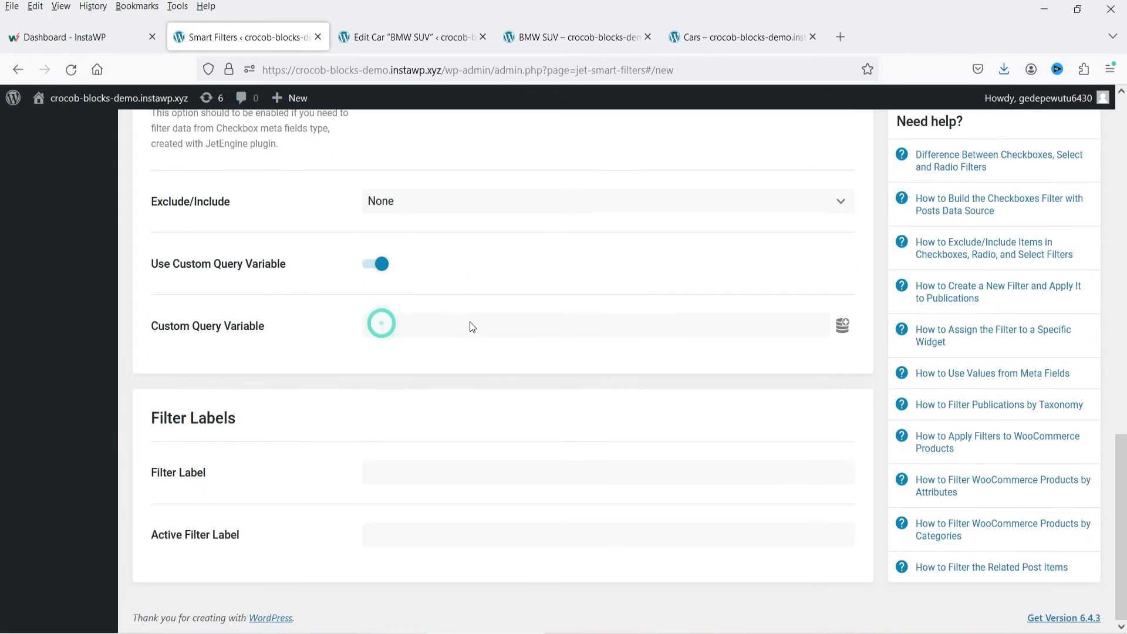
left_click(511, 330)
left_click(842, 327)
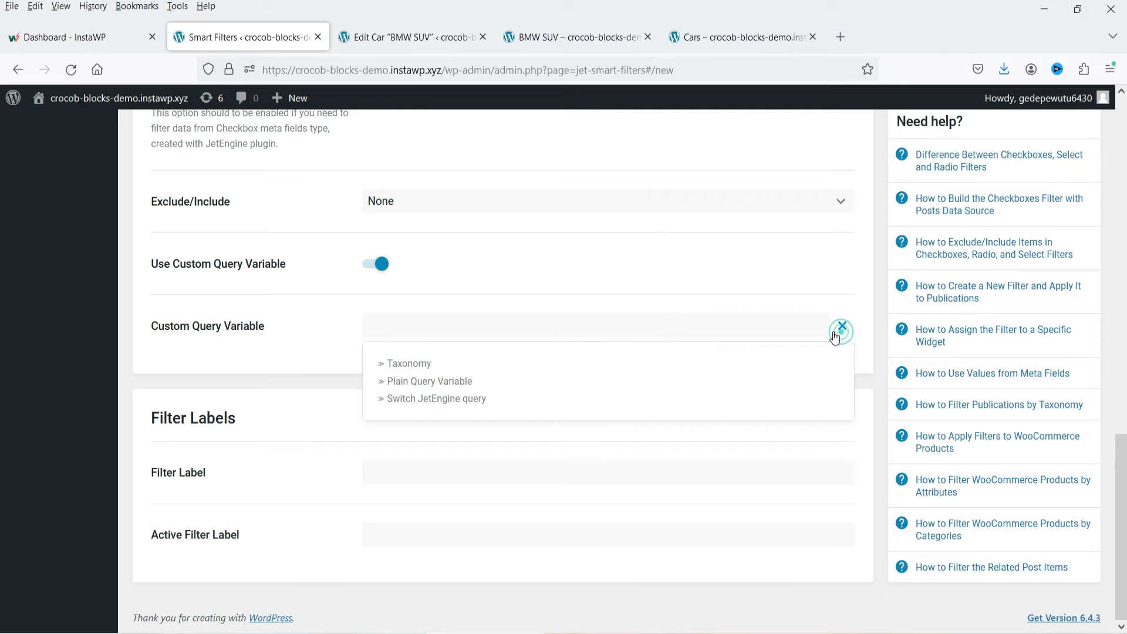
left_click(432, 364)
left_click(564, 393)
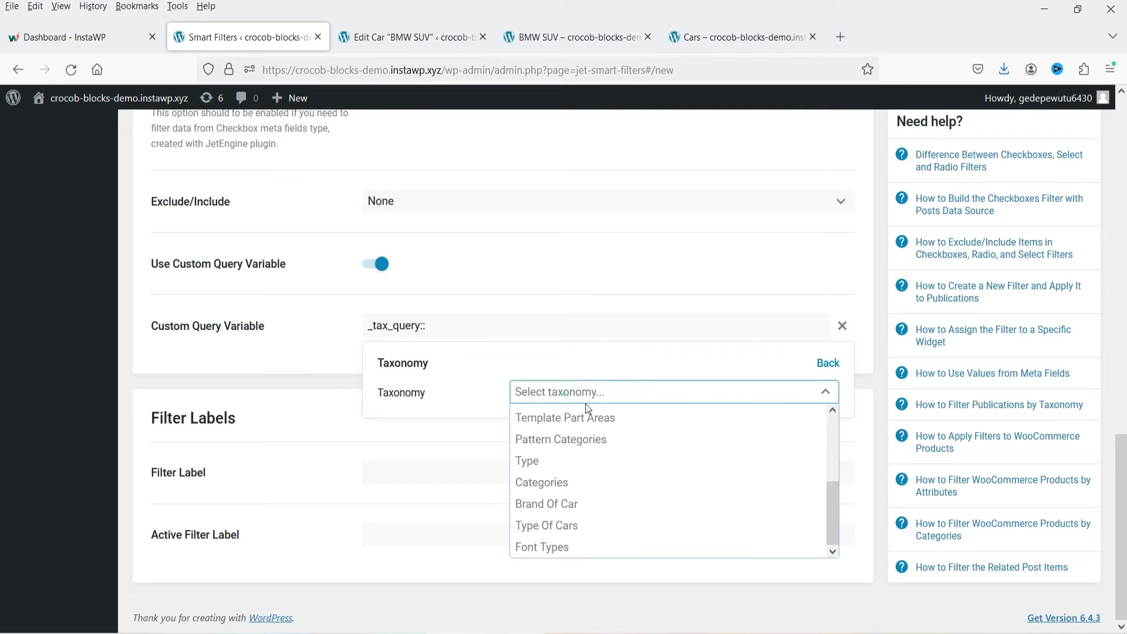
left_click(587, 504)
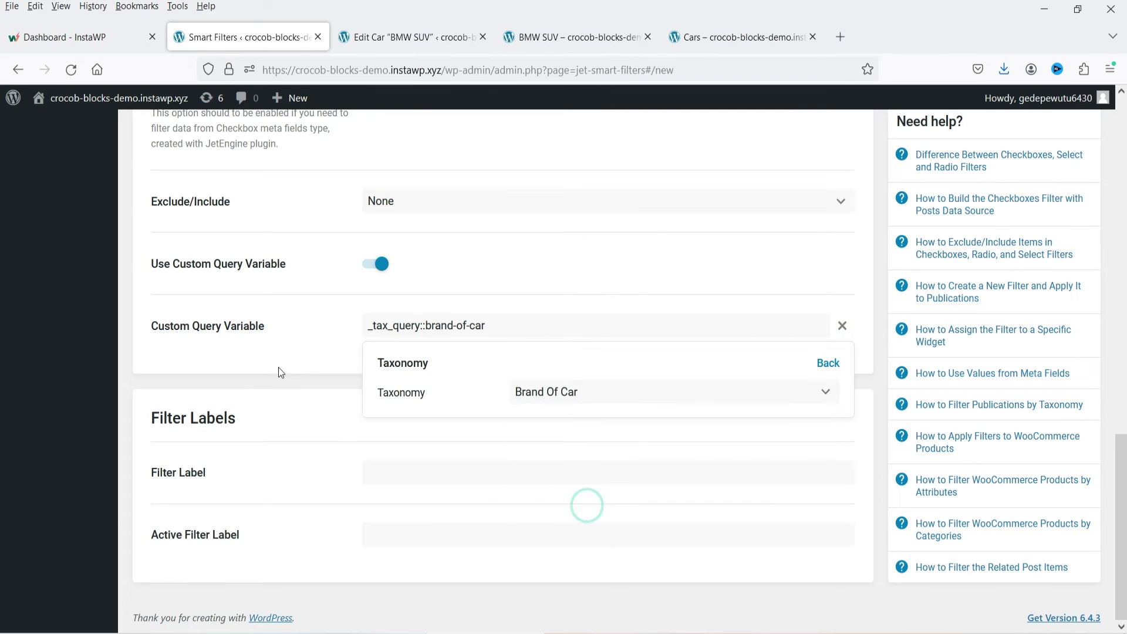
Set both the filter label and the active filter label to "Brands" and save the filter.
left_click(456, 476)
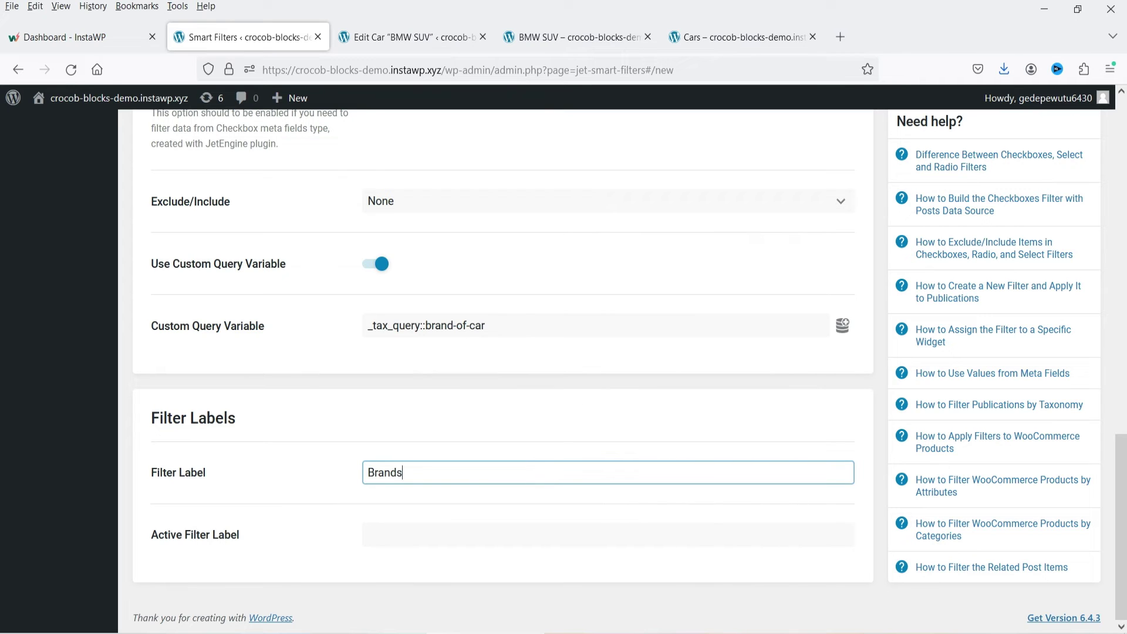
type("Brands")
double_click(435, 474)
key("ctrl+c")
left_click(445, 531)
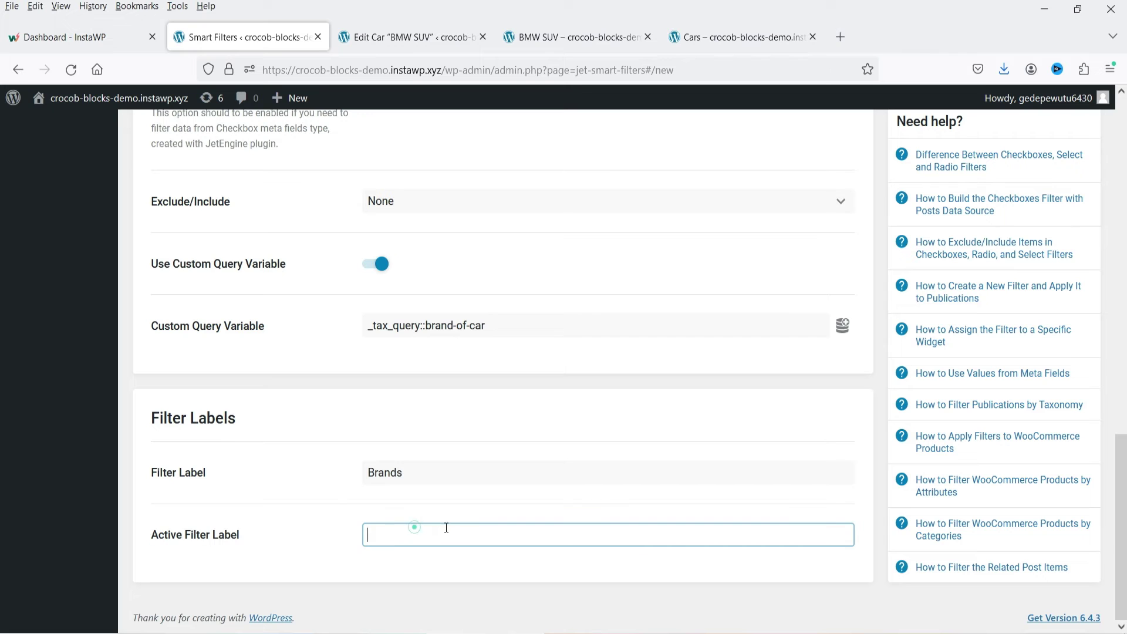
key("ctrl+v")
scroll(914, 362, "up", 6)
scroll(913, 362, "up", 6)
key("ctrl+s")
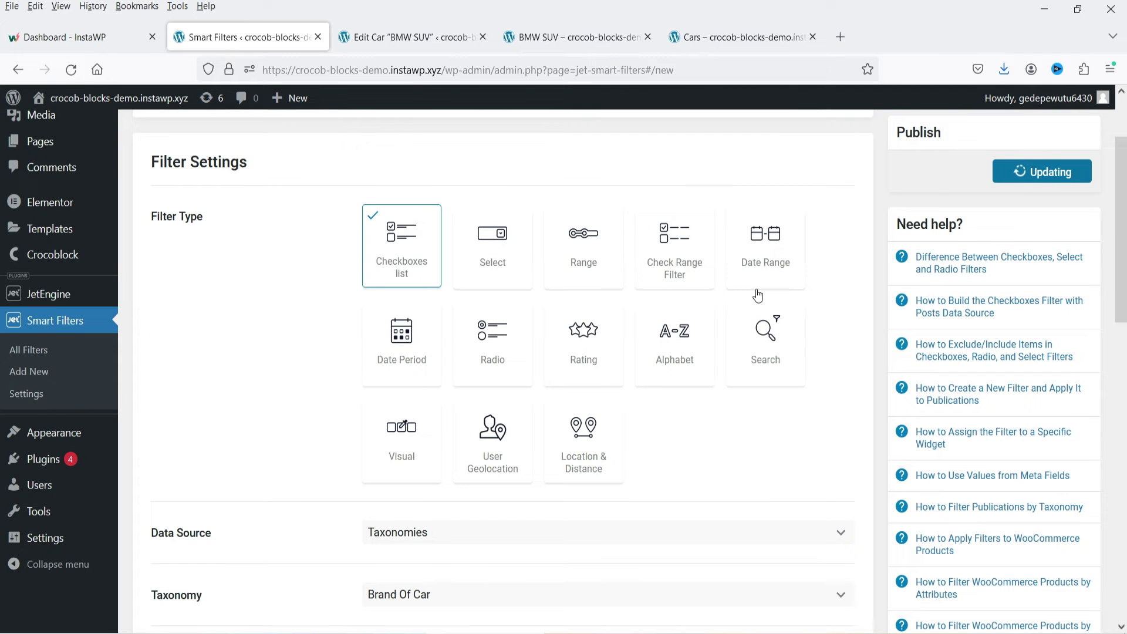
Check the live Cars page and open the Elementor Theme Builder from the WordPress admin.
left_click(740, 37)
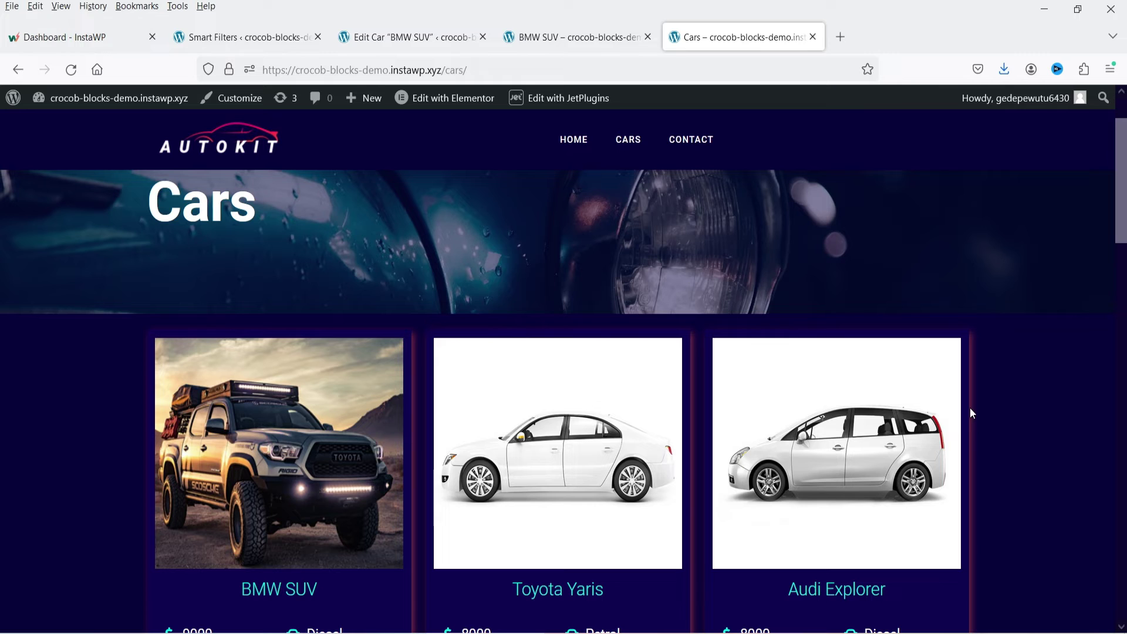
left_click(251, 37)
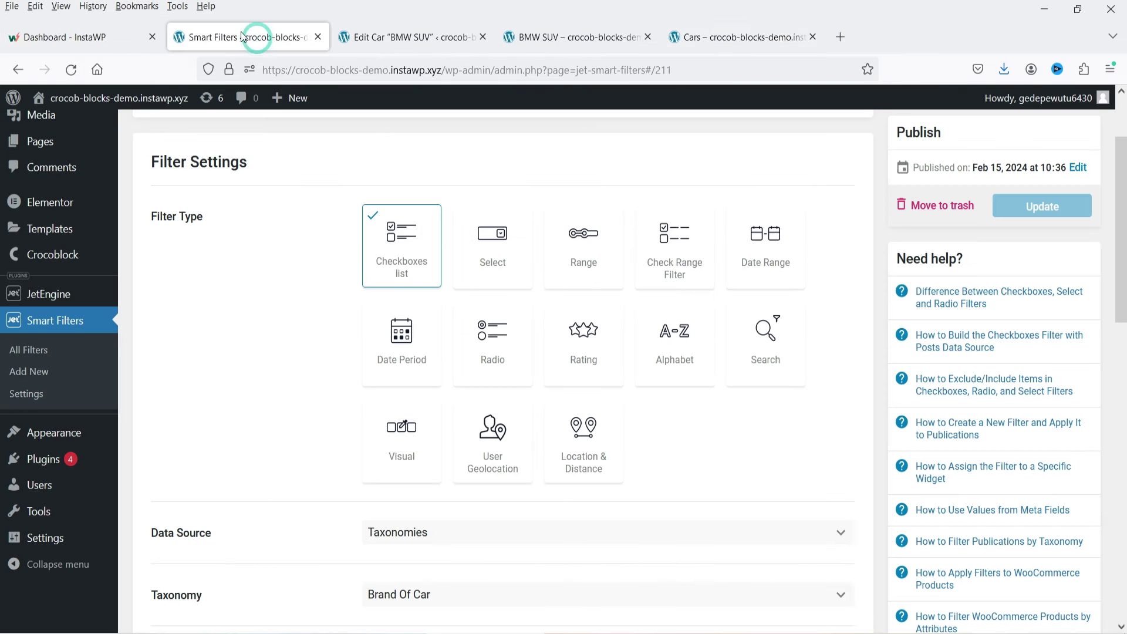
mouse_move(37, 211)
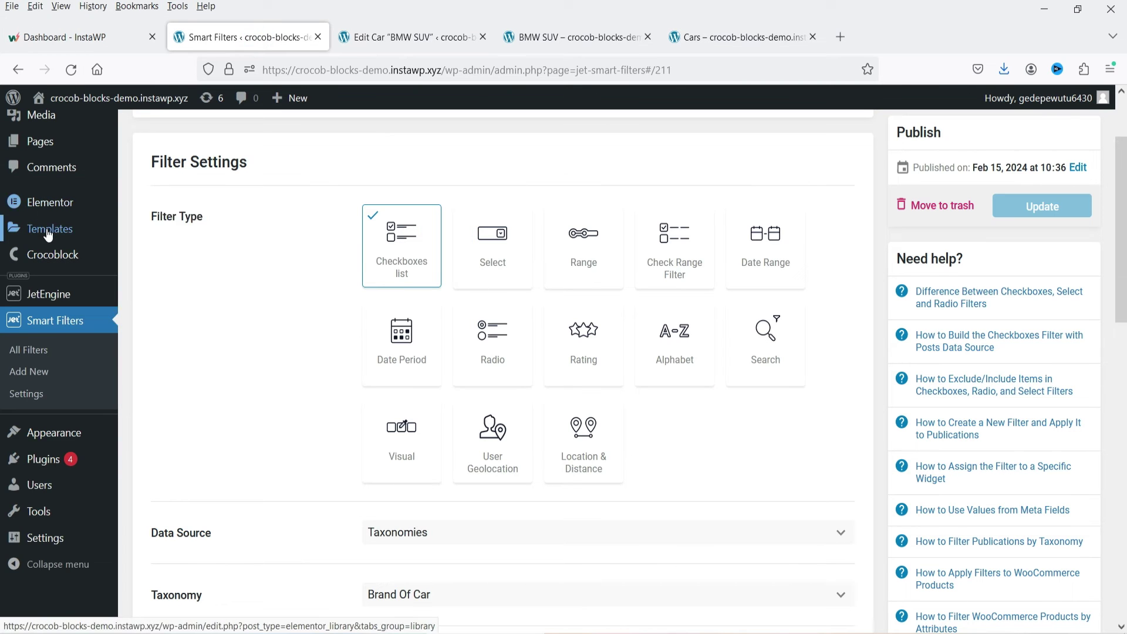
mouse_move(84, 230)
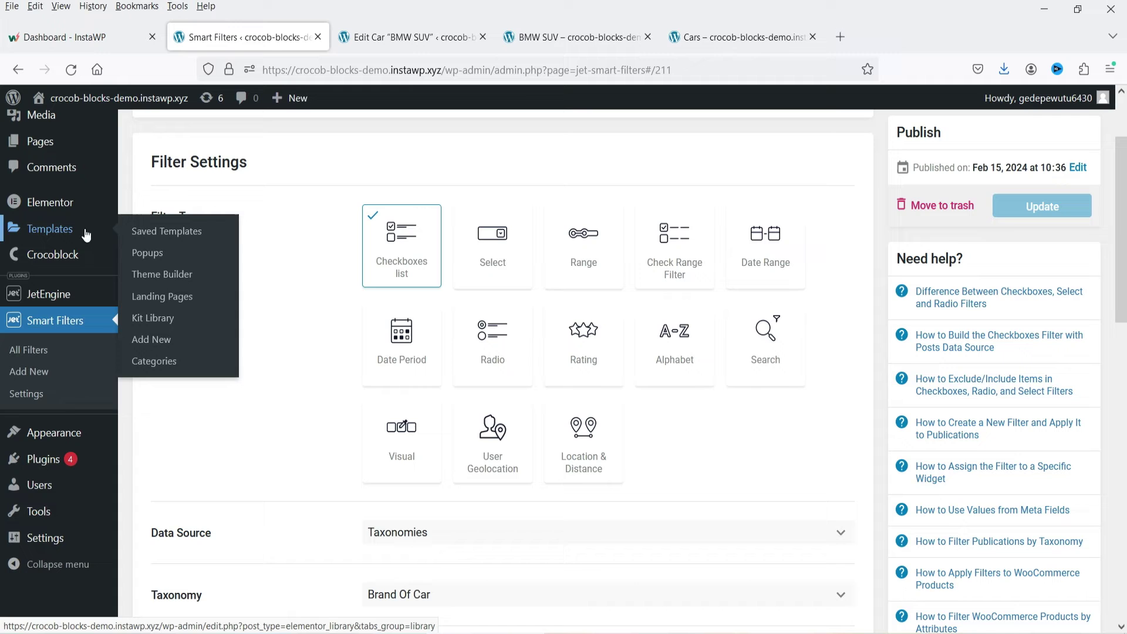
left_click(167, 274)
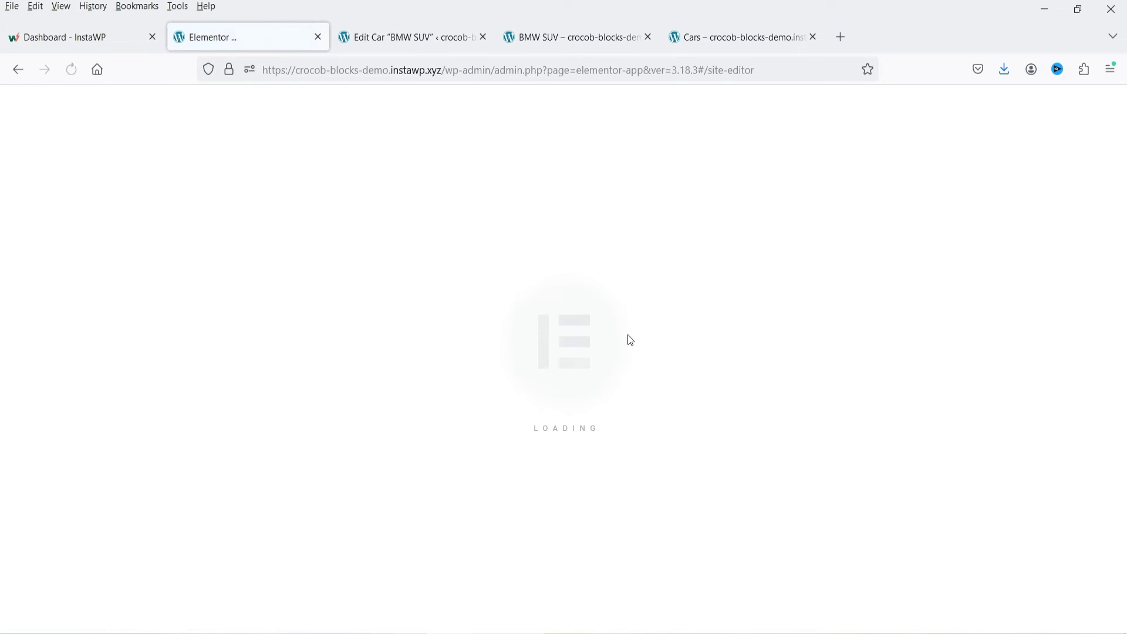
Review the Cars page layout and open the Elementor Archive #177 template for editing in a new browser tab.
left_click(697, 40)
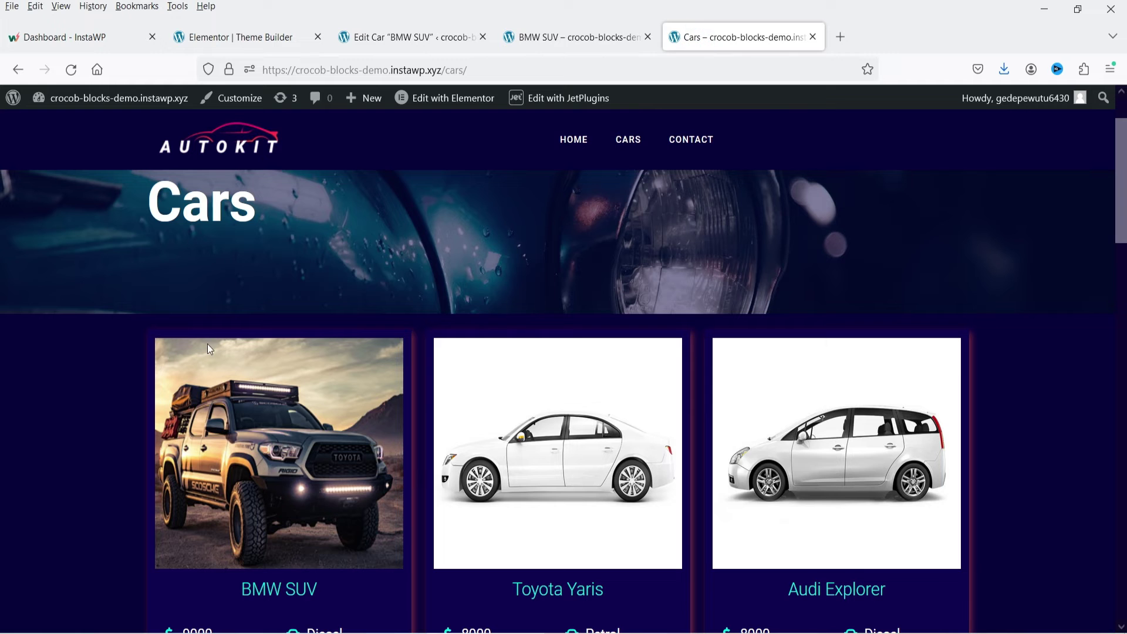
scroll(1006, 197, "down", 4)
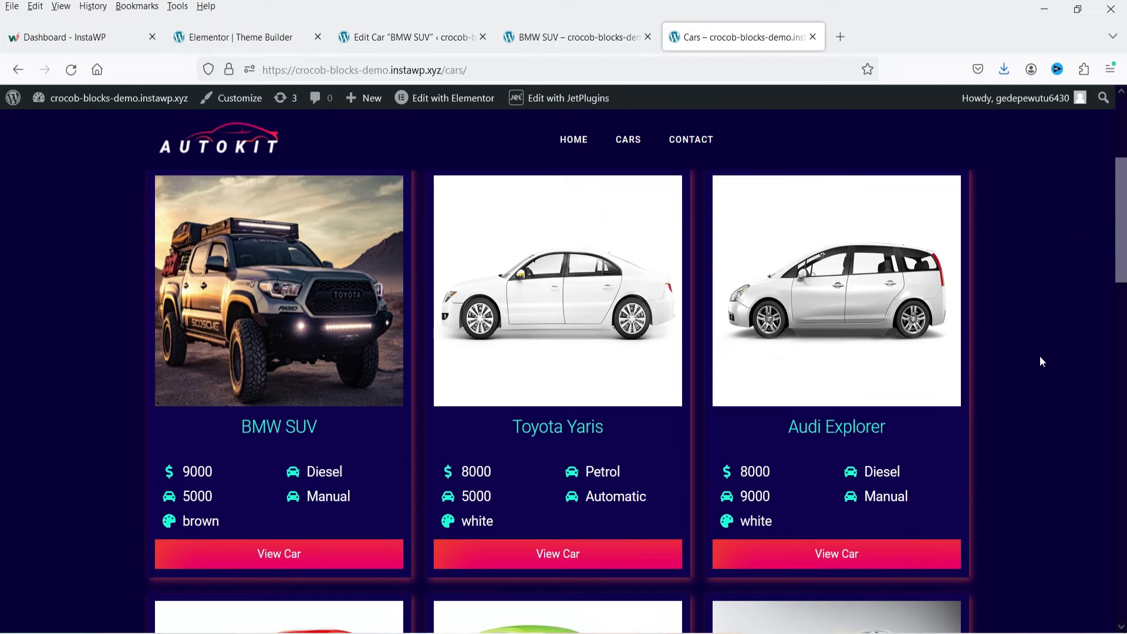
scroll(1039, 359, "up", 4)
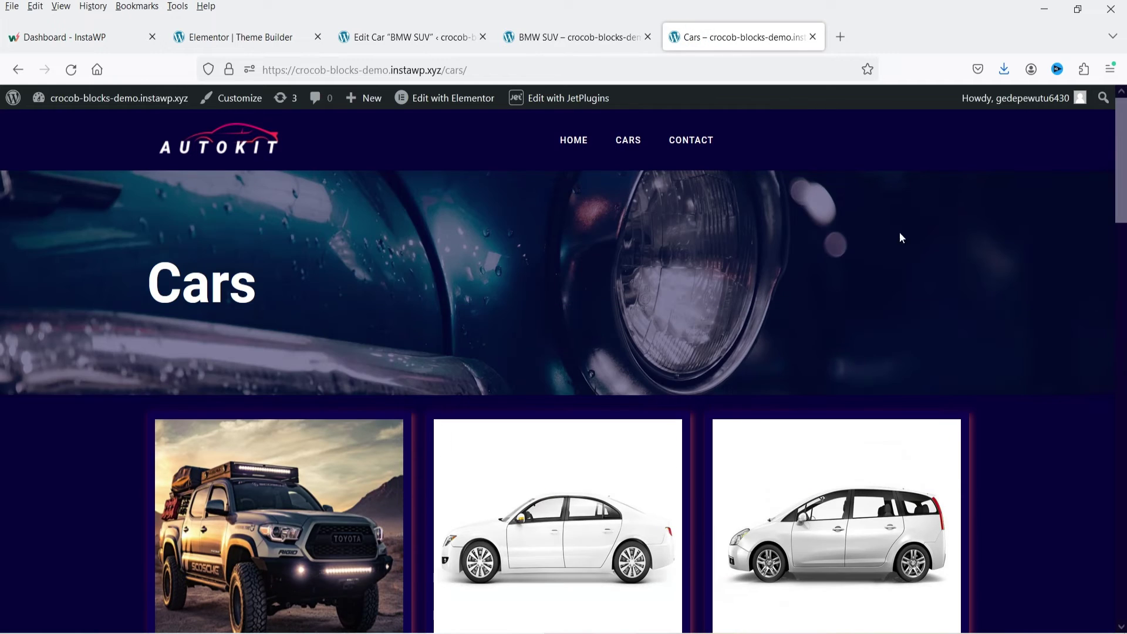
left_click(242, 37)
left_click(65, 405)
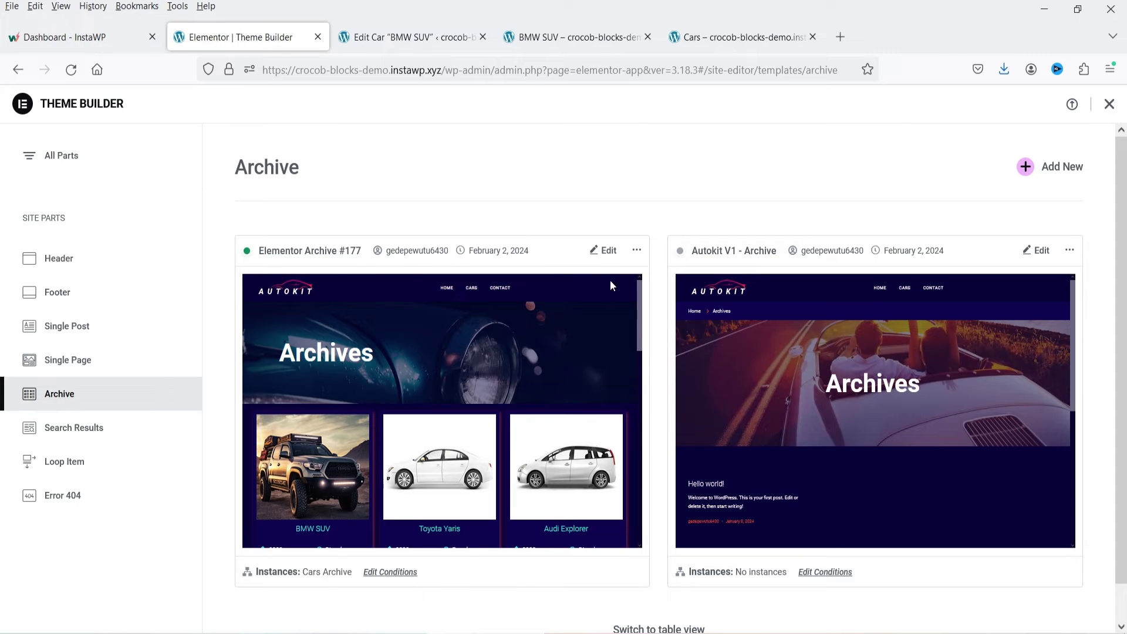
right_click(601, 256)
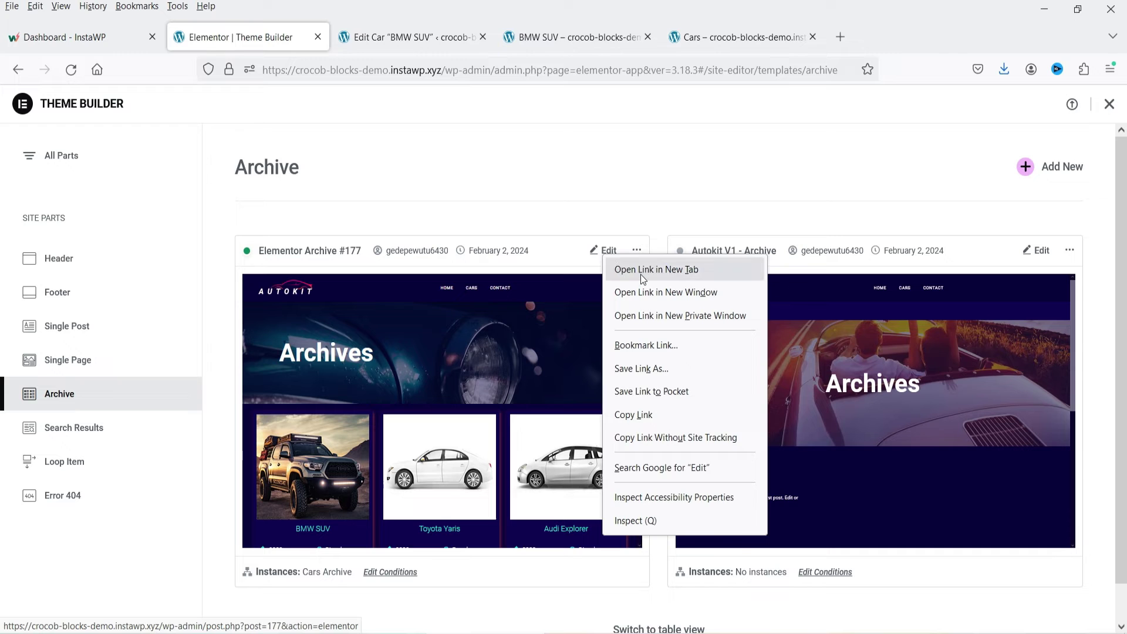
left_click(640, 274)
key("ctrl+Tab")
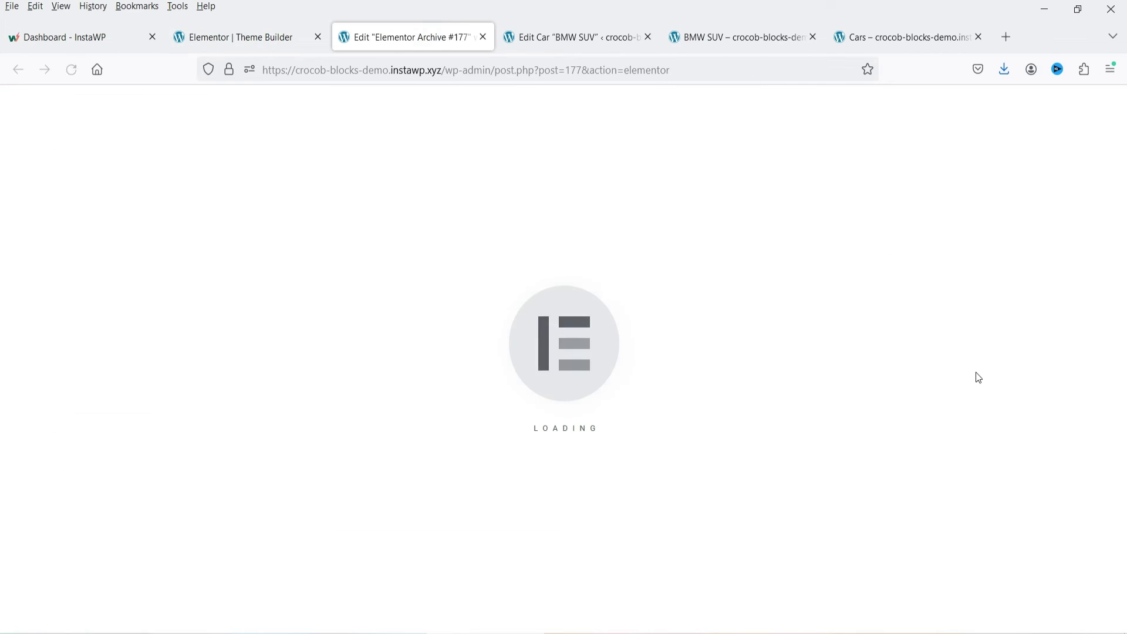
Set the content width of the car listing section to Full Width and preview the widened layout.
scroll(1034, 334, "down", 3)
scroll(1034, 334, "up", 3)
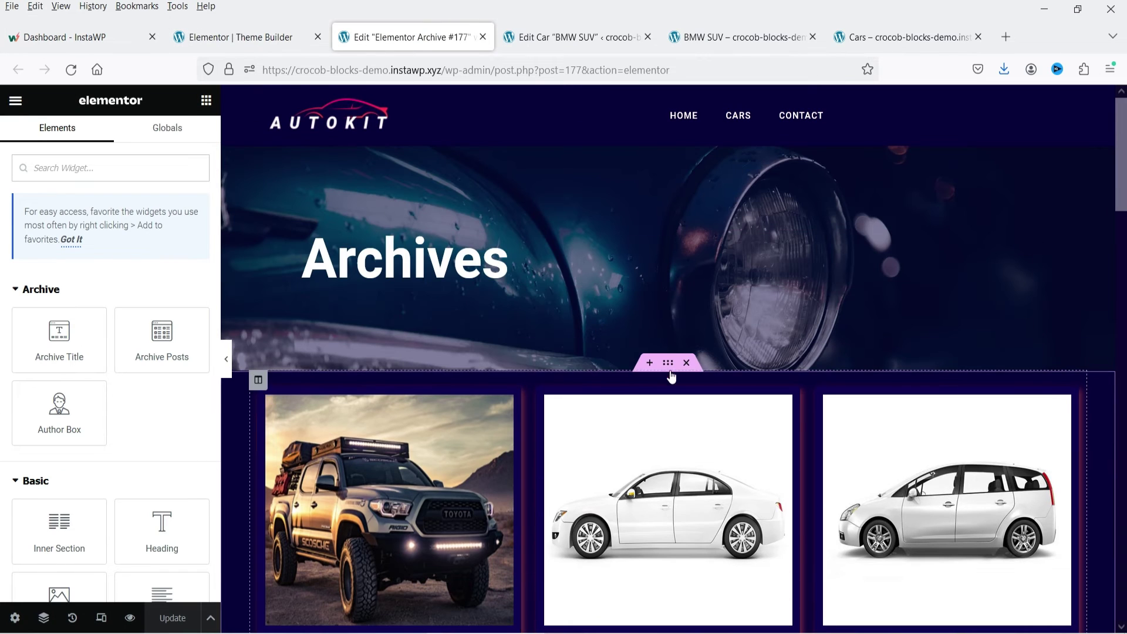
left_click(669, 364)
left_click(154, 226)
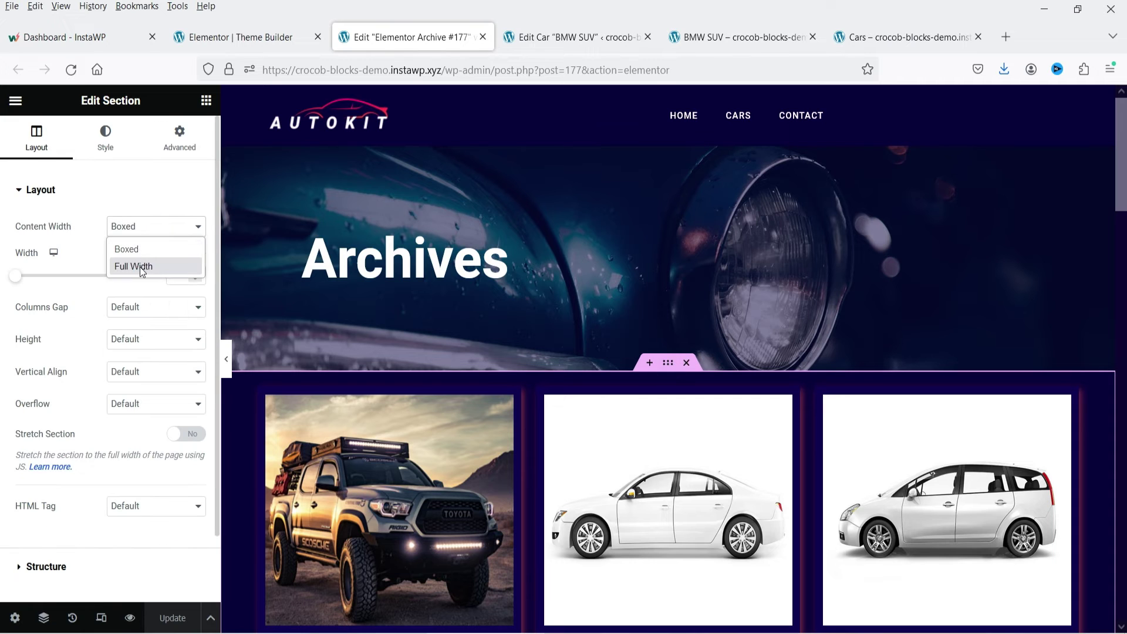
left_click(139, 264)
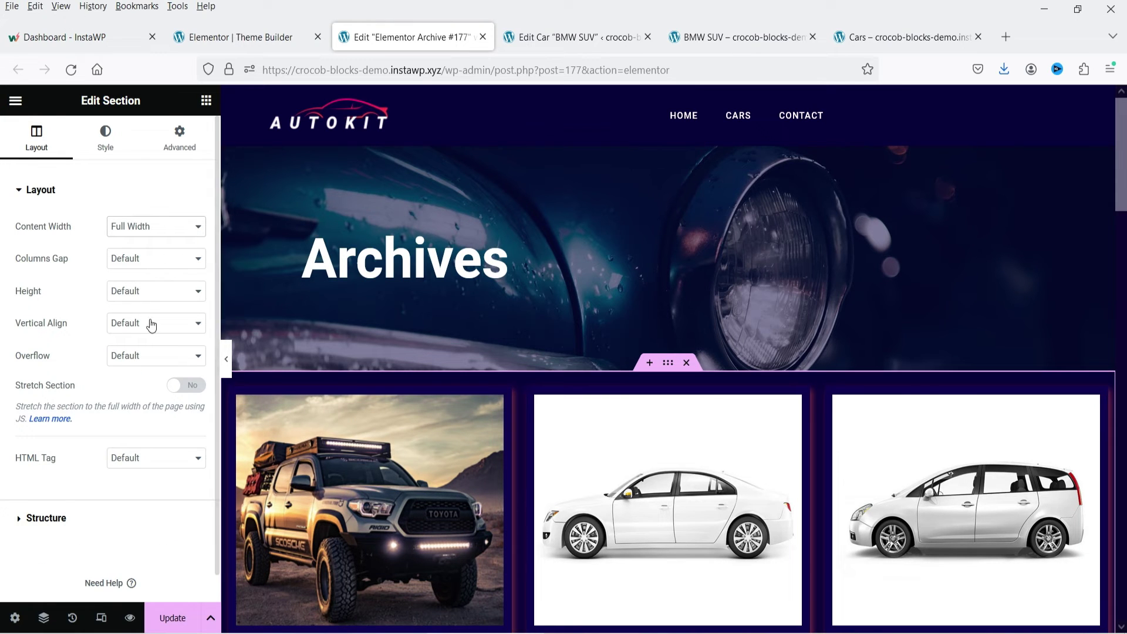
left_click(226, 359)
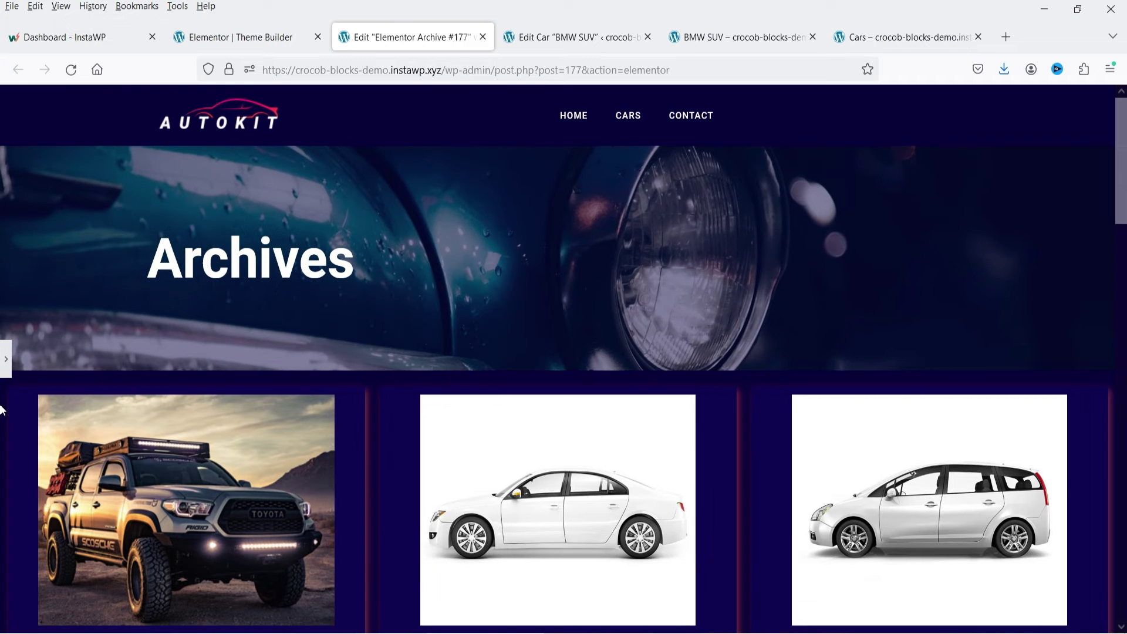
left_click(6, 358)
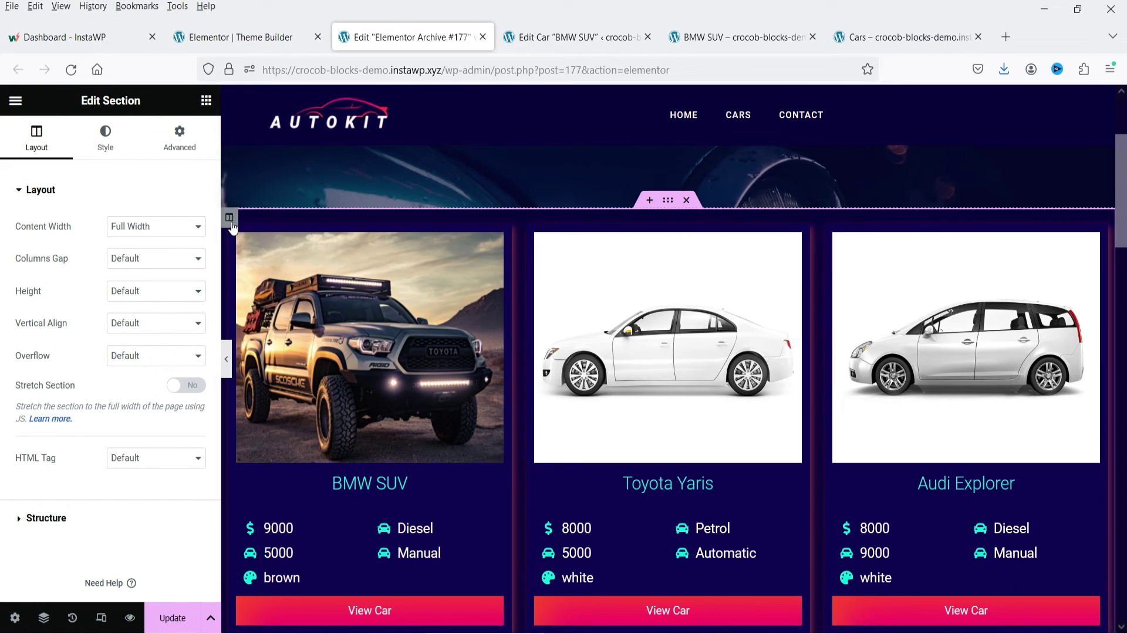
Add a new column beside the car listing, narrow it to about 22% of the section width, and preview the layout.
left_click(229, 219)
right_click(229, 218)
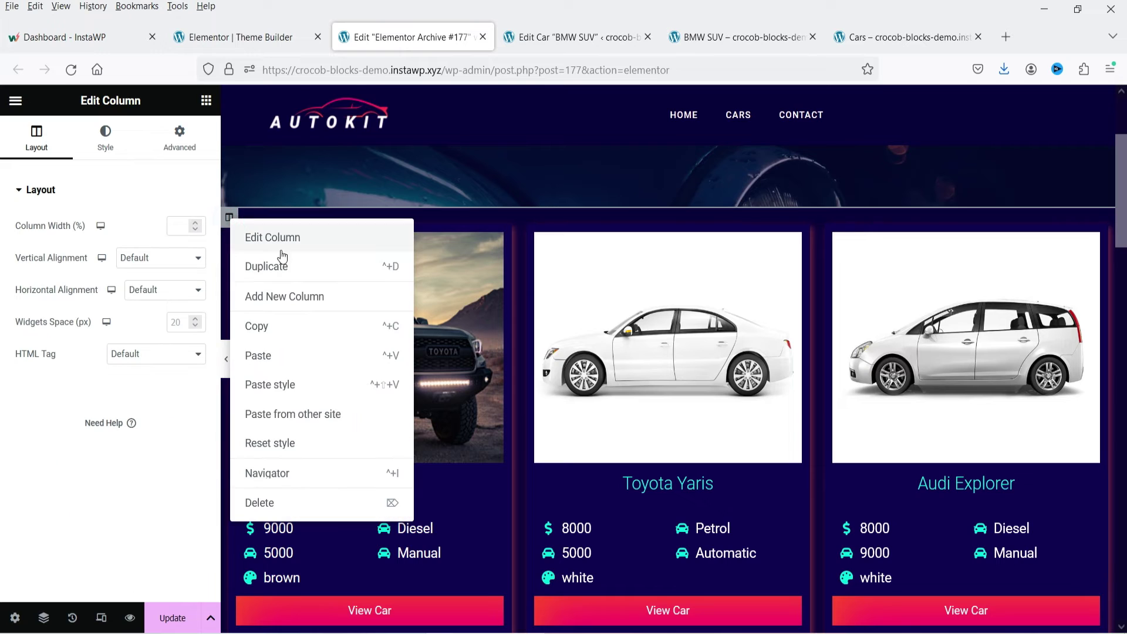
left_click(302, 303)
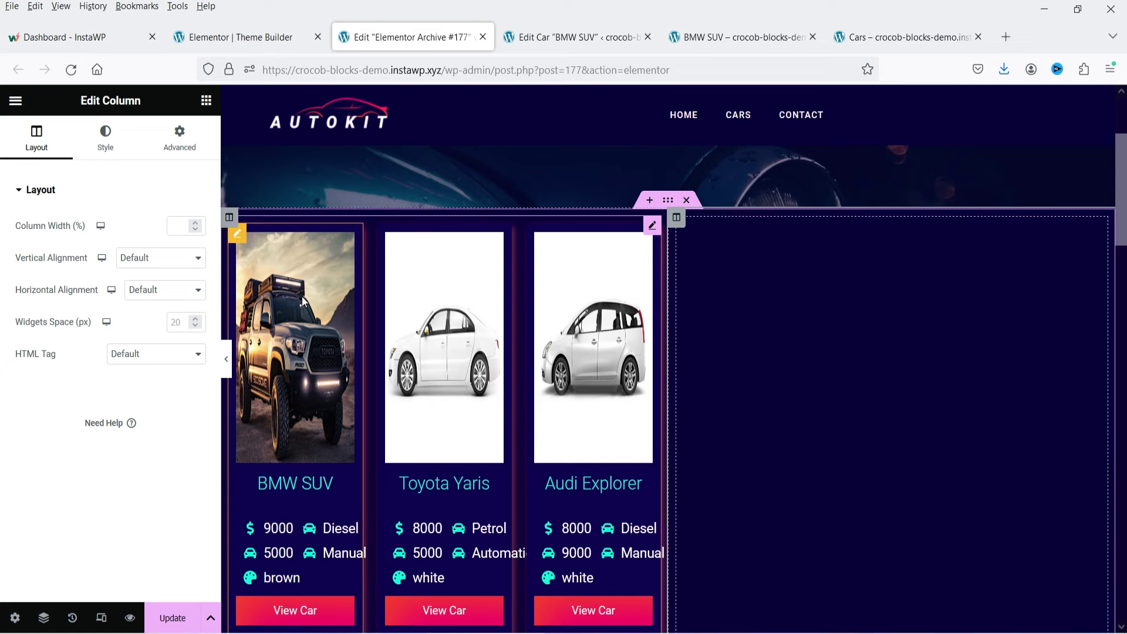
left_click_drag(662, 317, 920, 358)
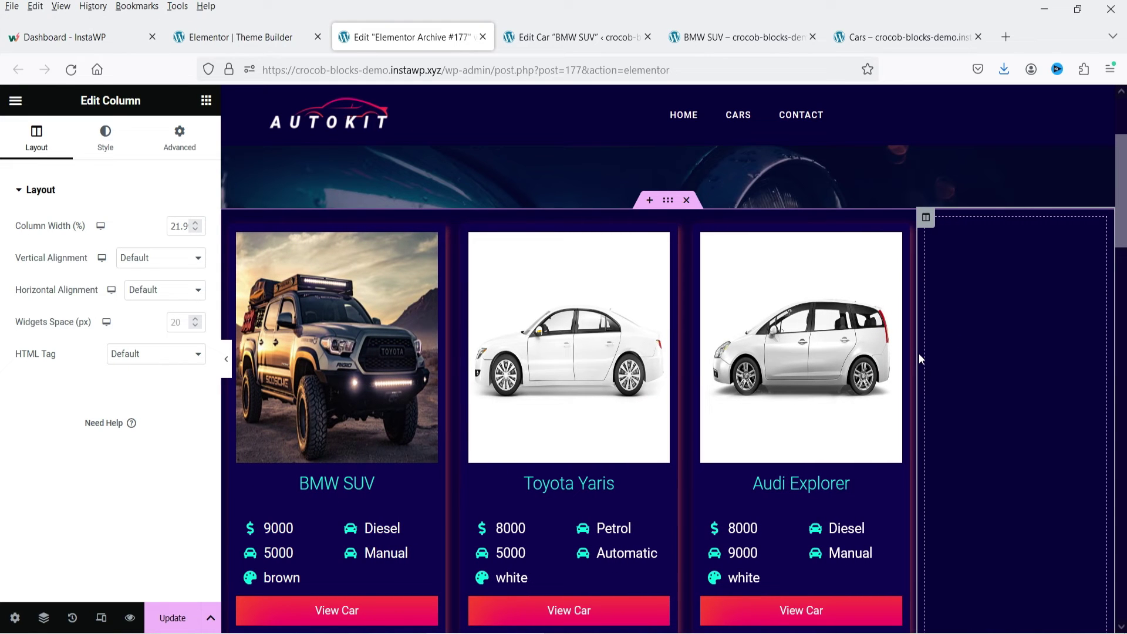
left_click(226, 358)
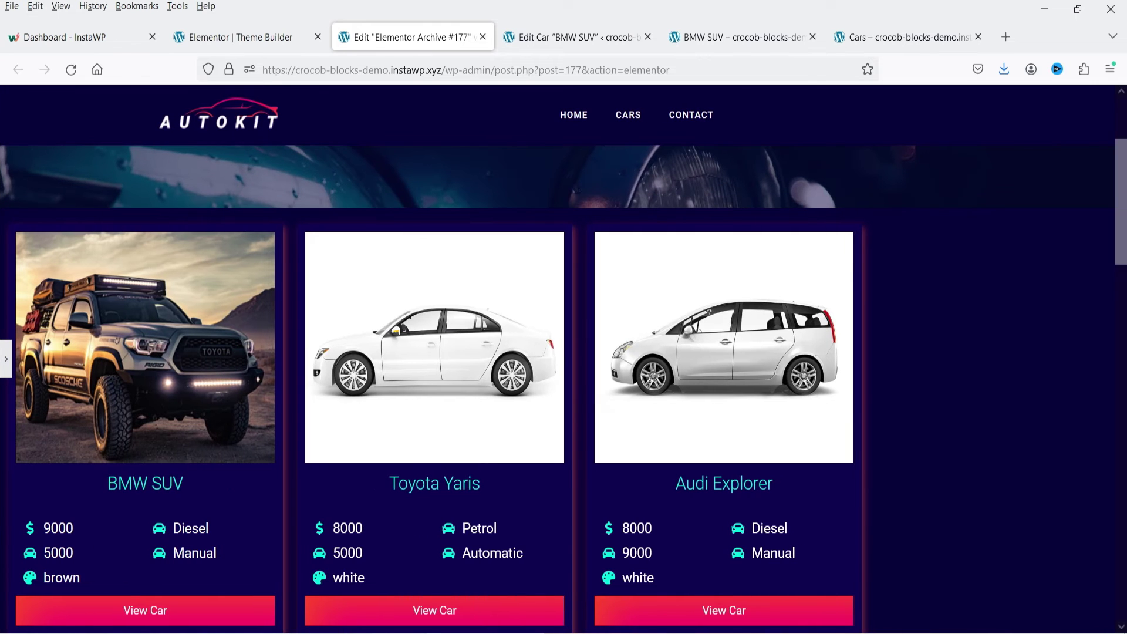
left_click(7, 359)
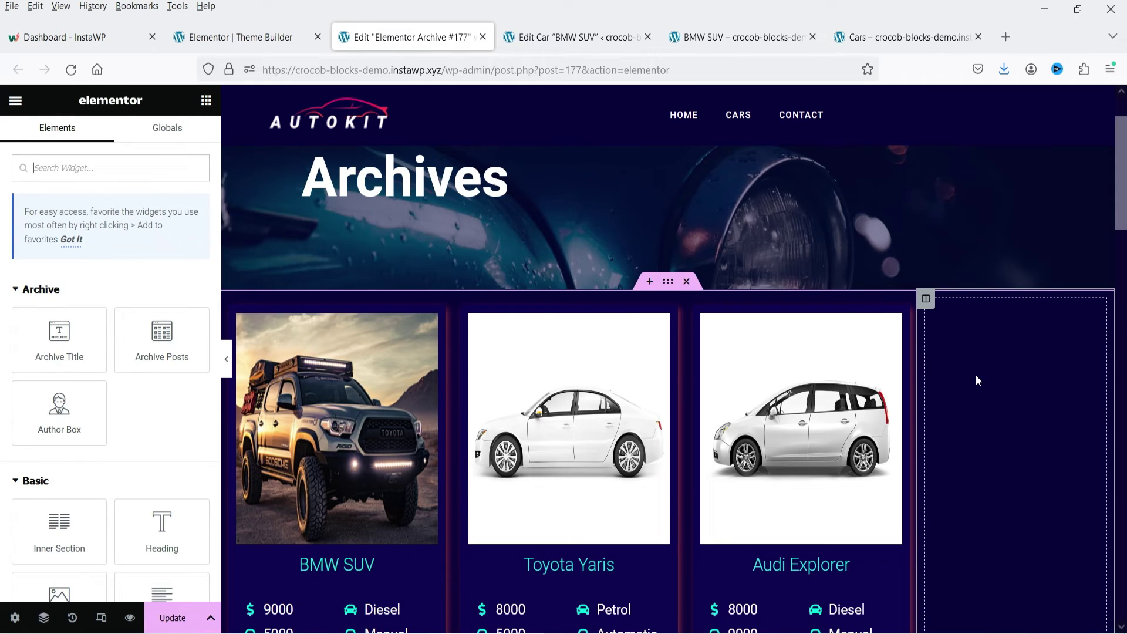
Add a Checkboxes Filter widget to the empty column and select the Type Of Car filter for it.
left_click(83, 167)
type("filter")
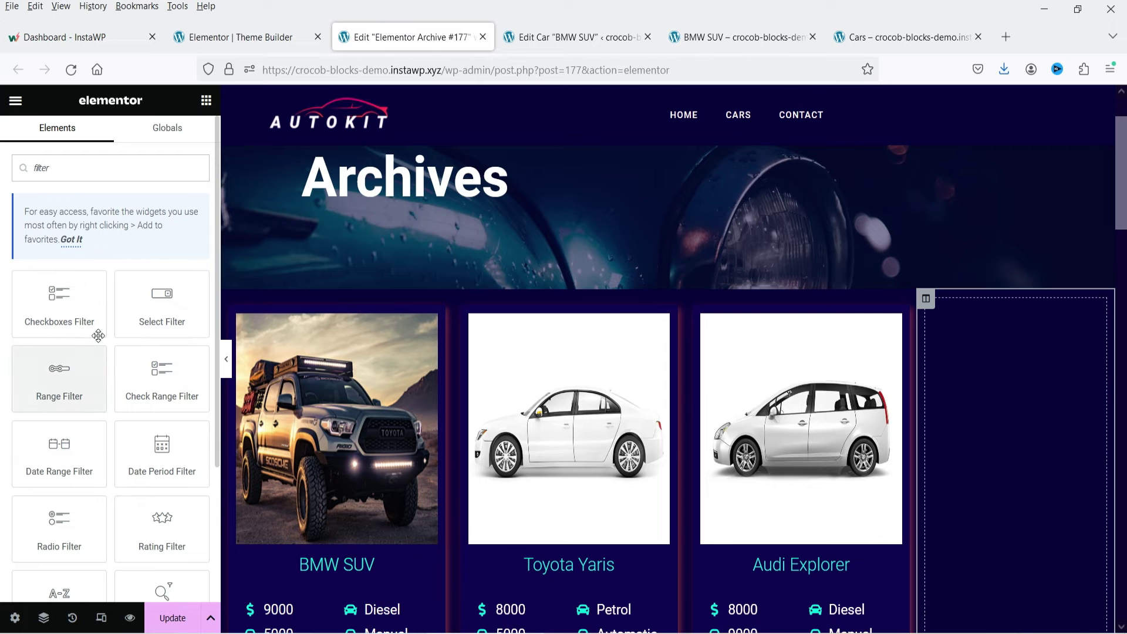
left_click_drag(46, 300, 1016, 506)
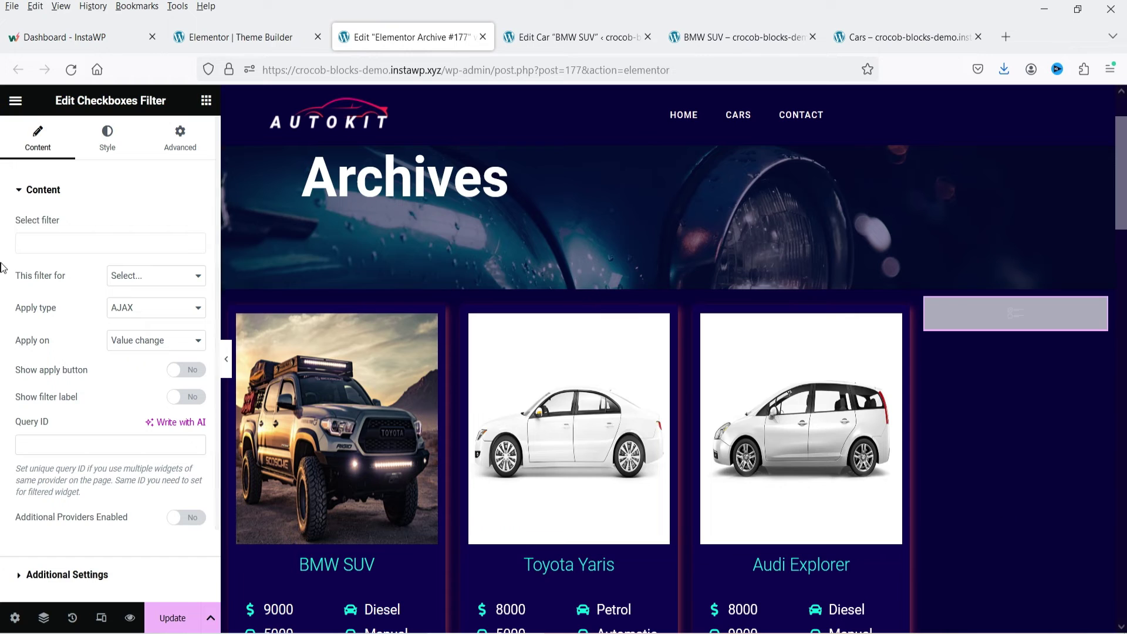
left_click(47, 243)
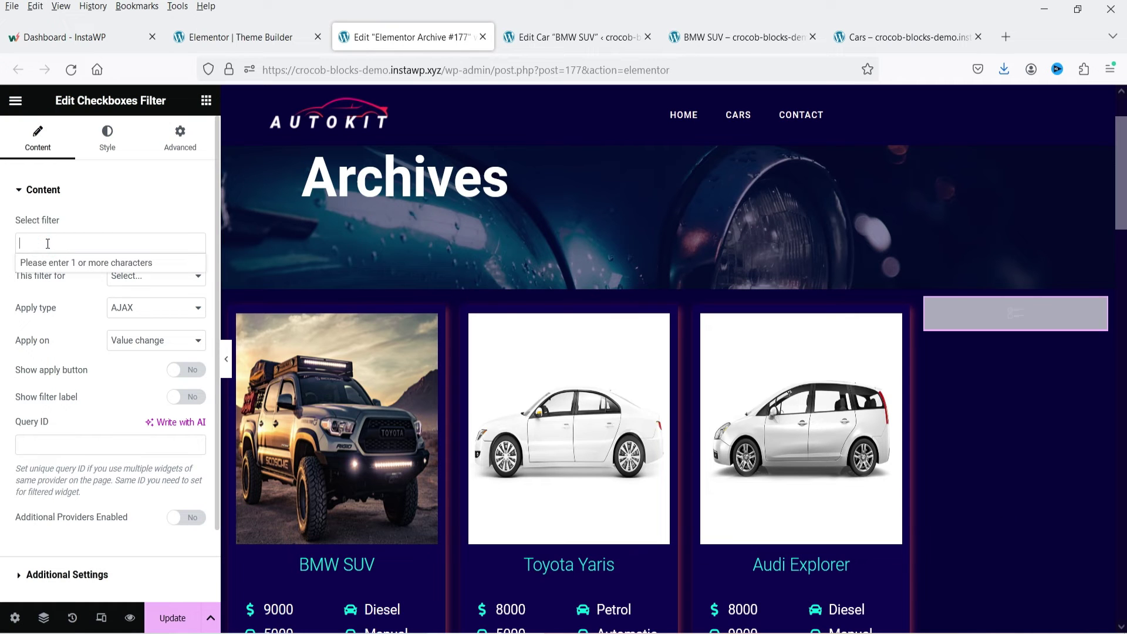
type("typ")
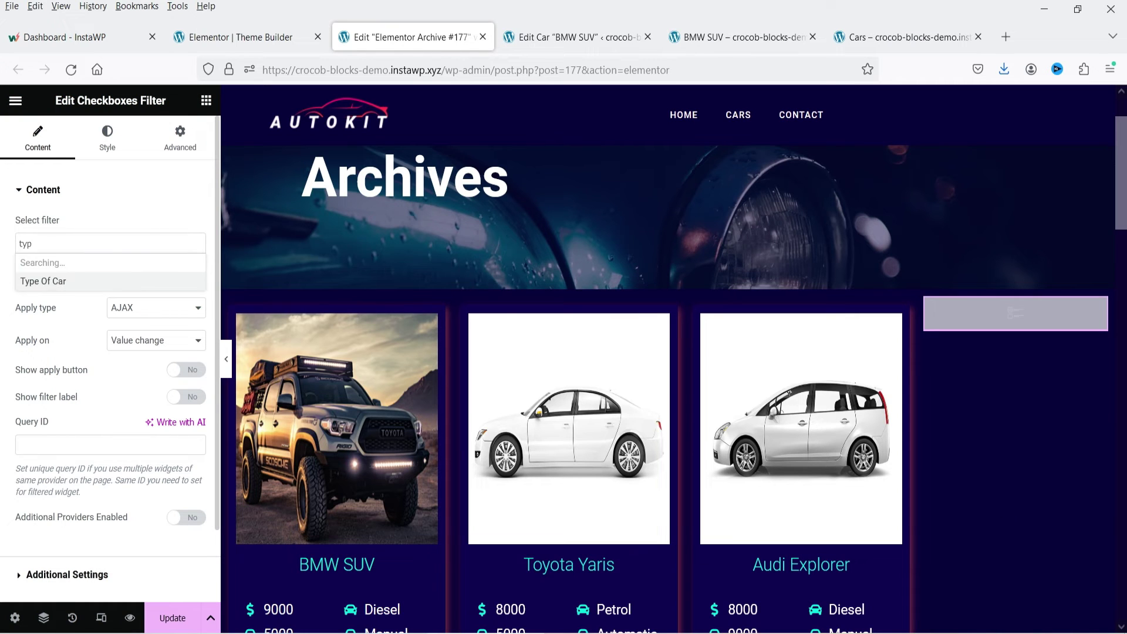
type("e")
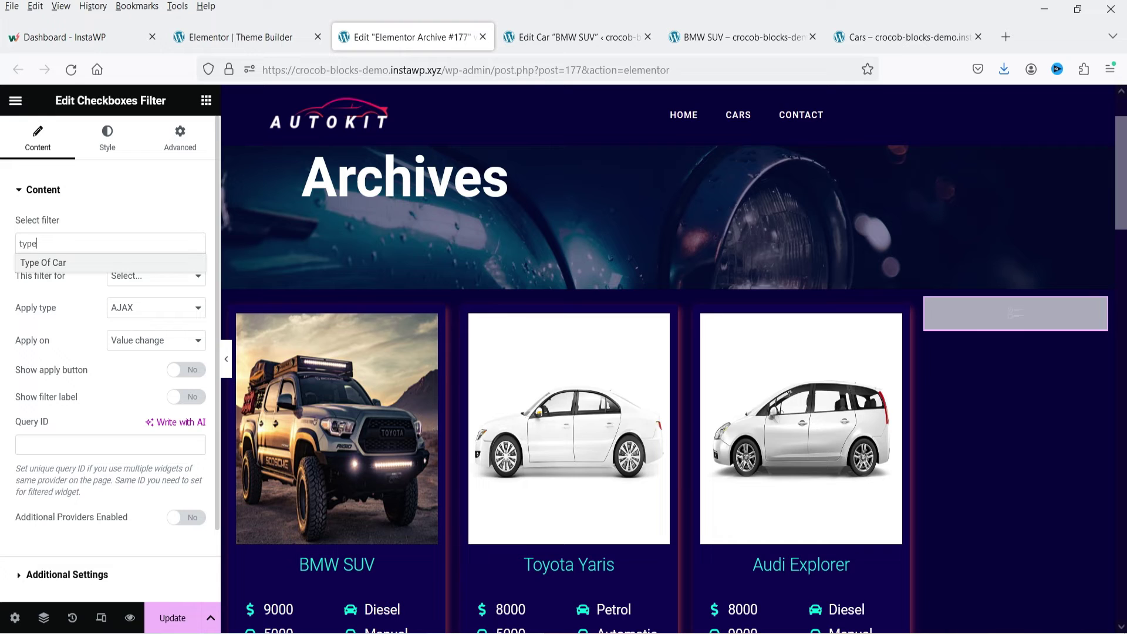
left_click(24, 266)
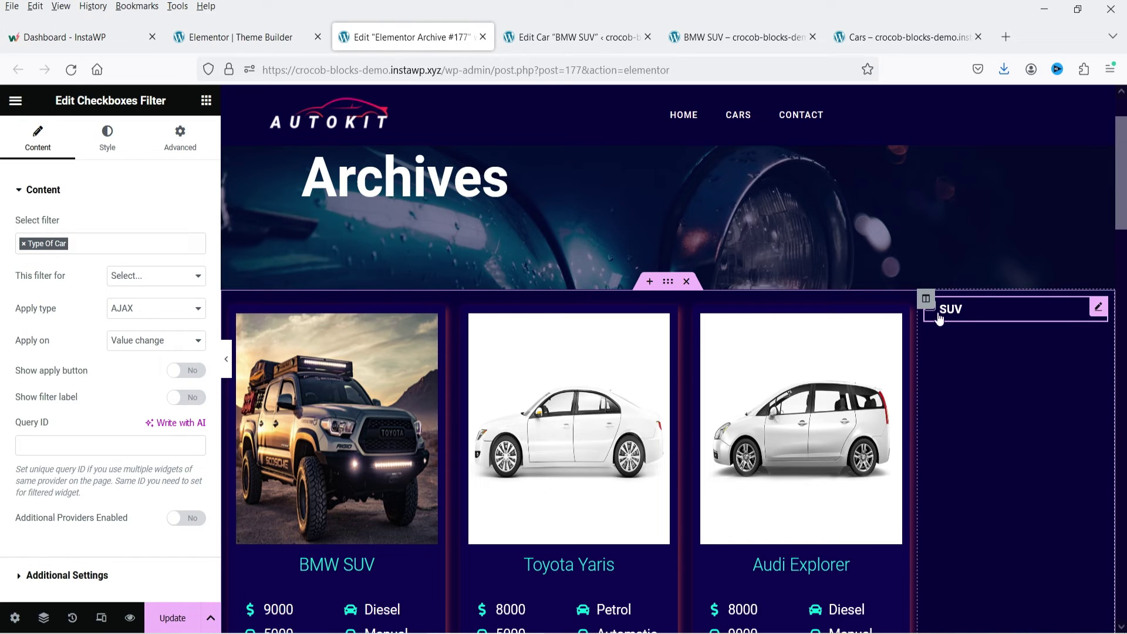
Apply the Type Of Car filter to Elementor Pro Archive, enable its filter label, and update the template.
left_click(156, 275)
left_click(200, 335)
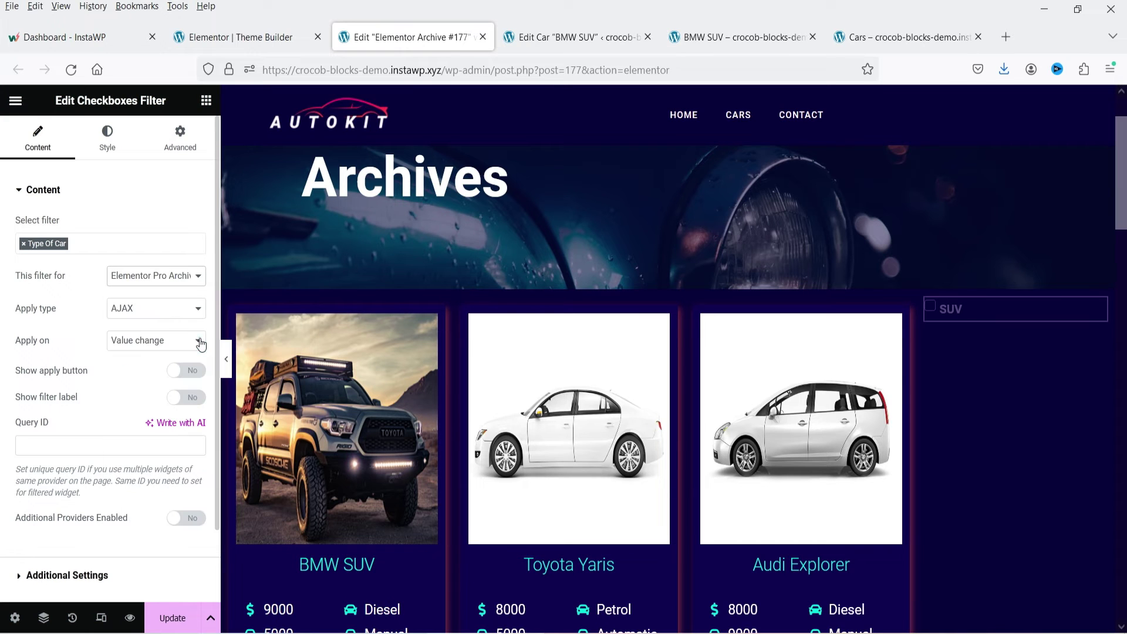
left_click(187, 400)
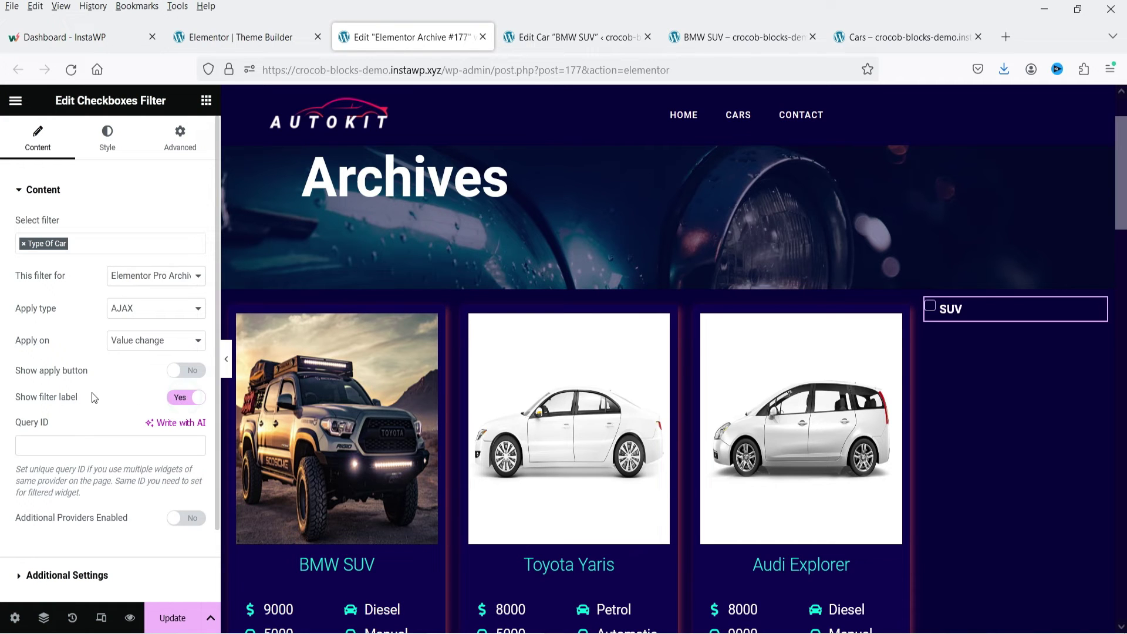
scroll(91, 399, "down", 2)
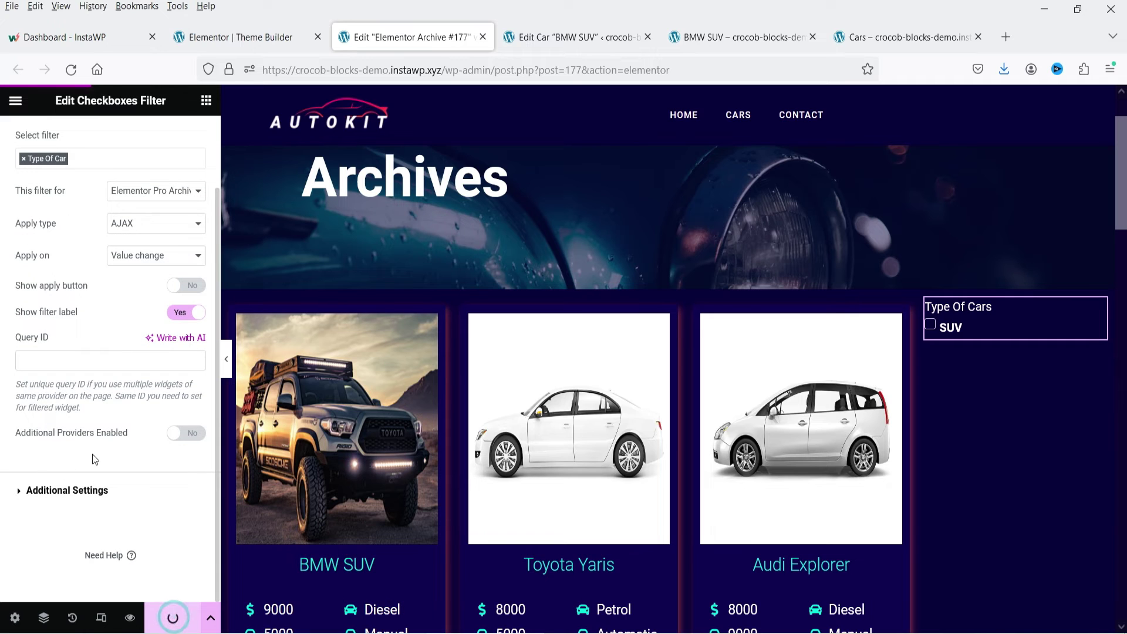
scroll(92, 453, "up", 2)
Add a Divider widget below the Type Of Cars filter and give it a light blue global color.
left_click(206, 100)
scroll(93, 404, "down", 5)
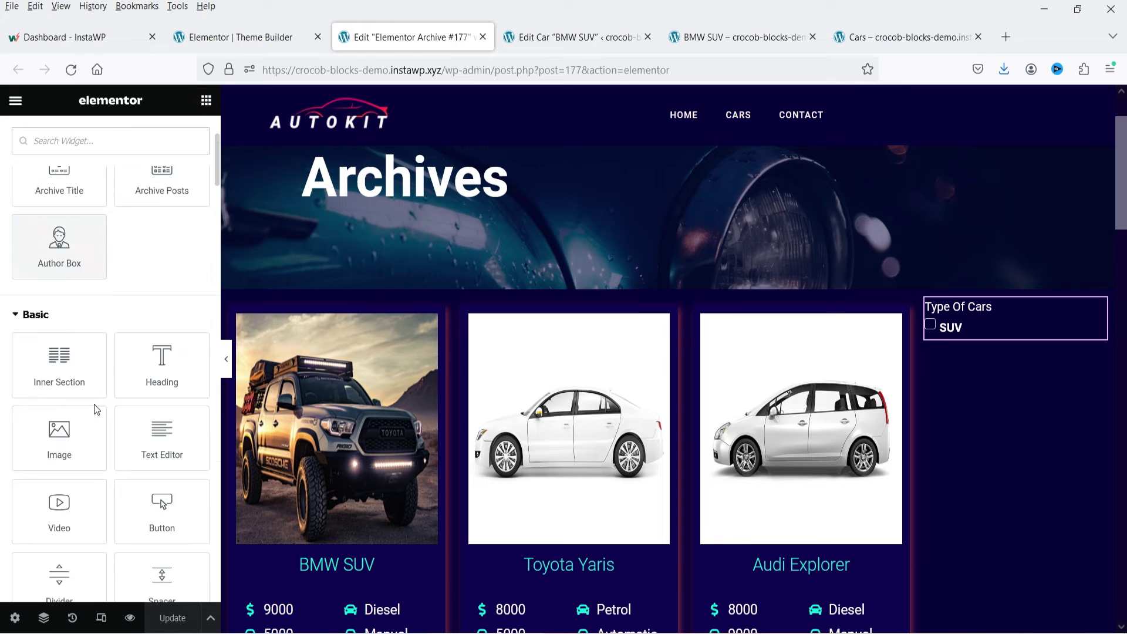
left_click_drag(59, 250, 967, 410)
left_click(107, 139)
left_click(176, 223)
left_click(87, 435)
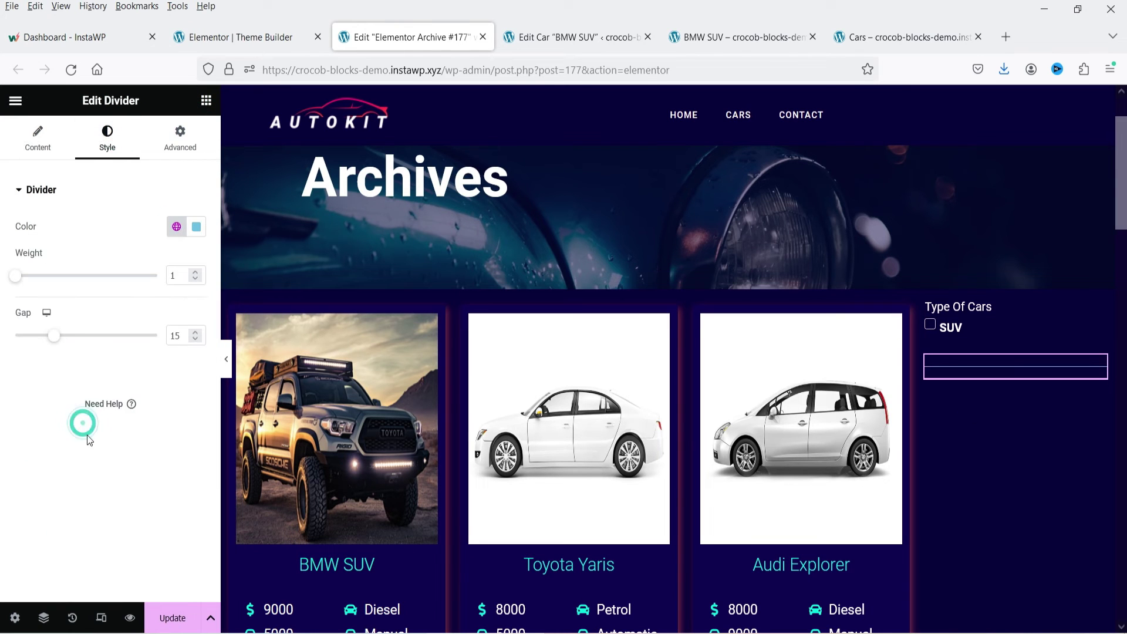
Add a second Checkboxes Filter widget below the divider and select the Brand filter for it.
left_click(206, 100)
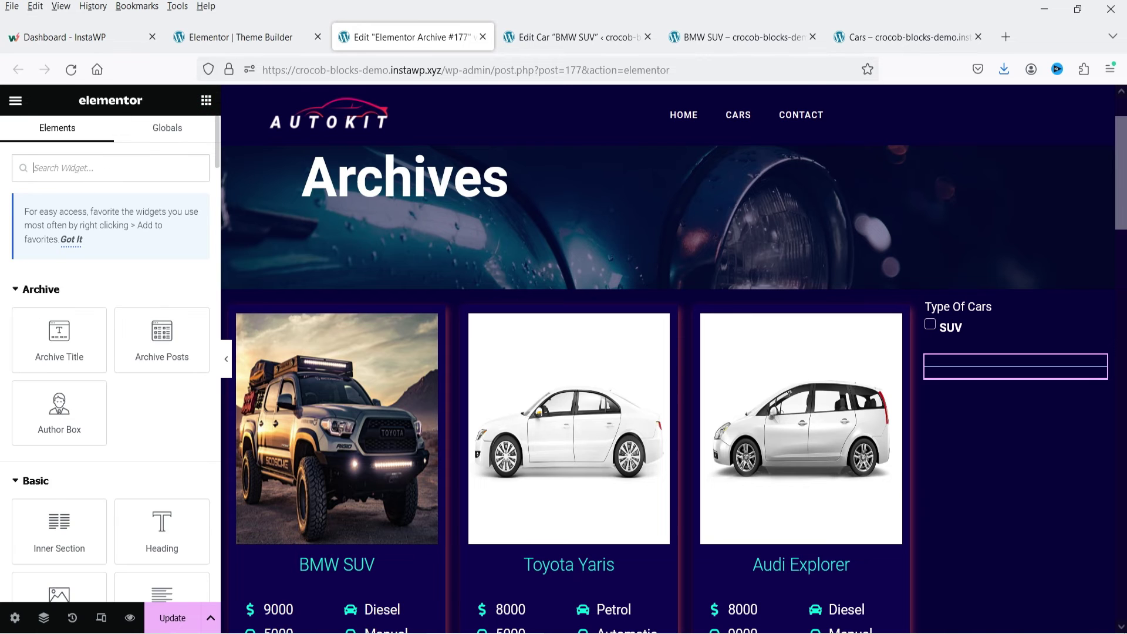
type("filter")
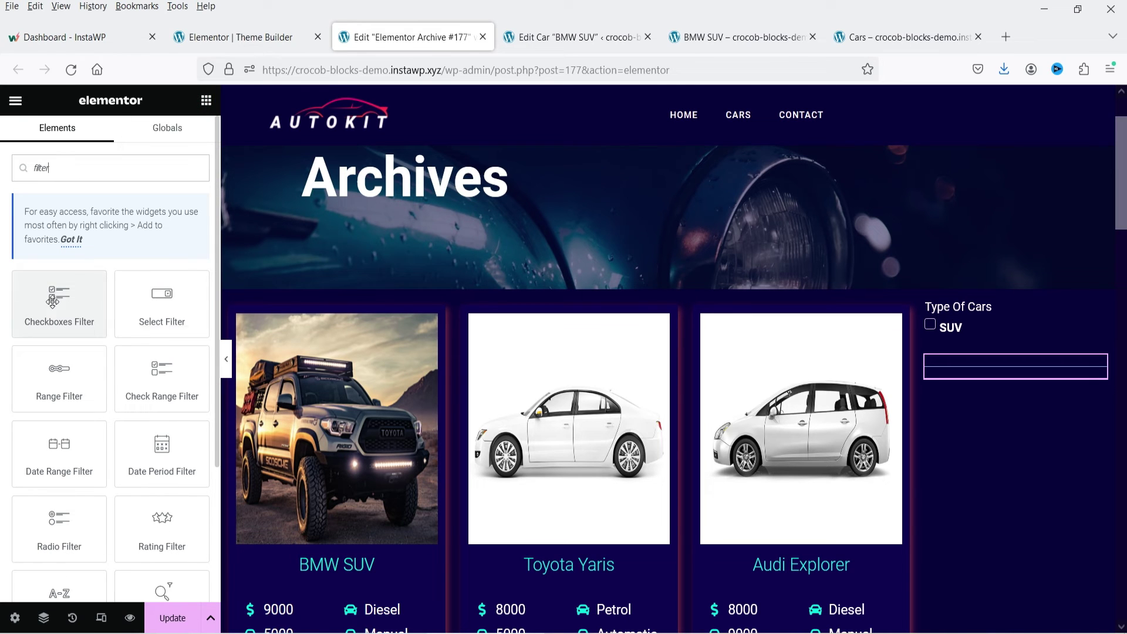
left_click_drag(59, 301, 1002, 381)
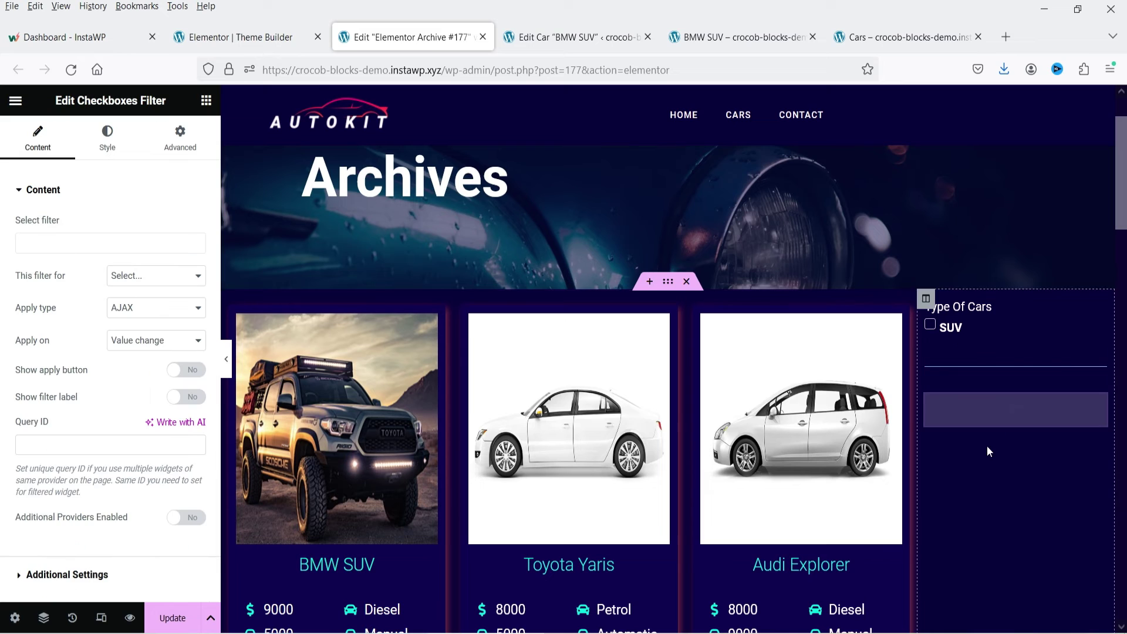
left_click(75, 245)
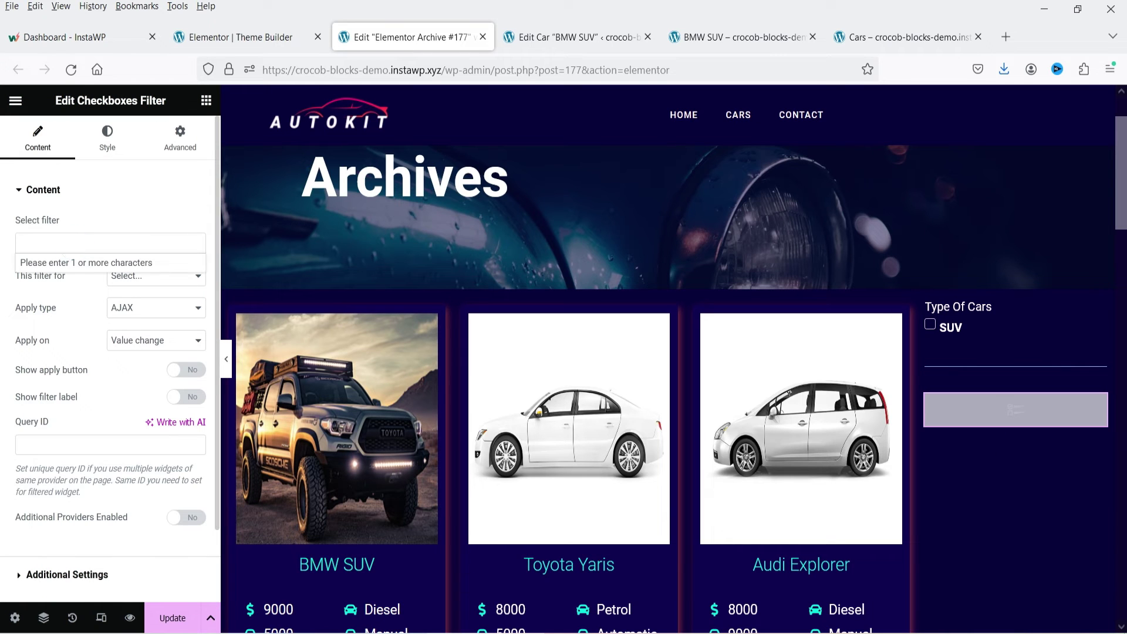
type("brand")
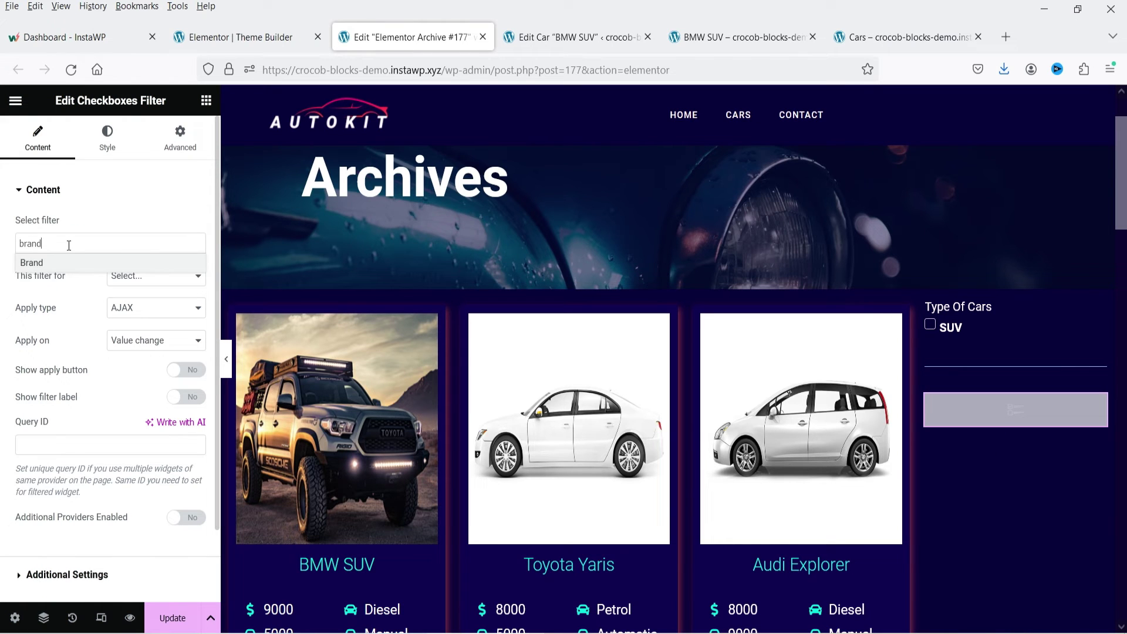
left_click(30, 262)
Apply the Brand filter to Elementor Pro Archive, enable its filter label, and update the template.
left_click(143, 275)
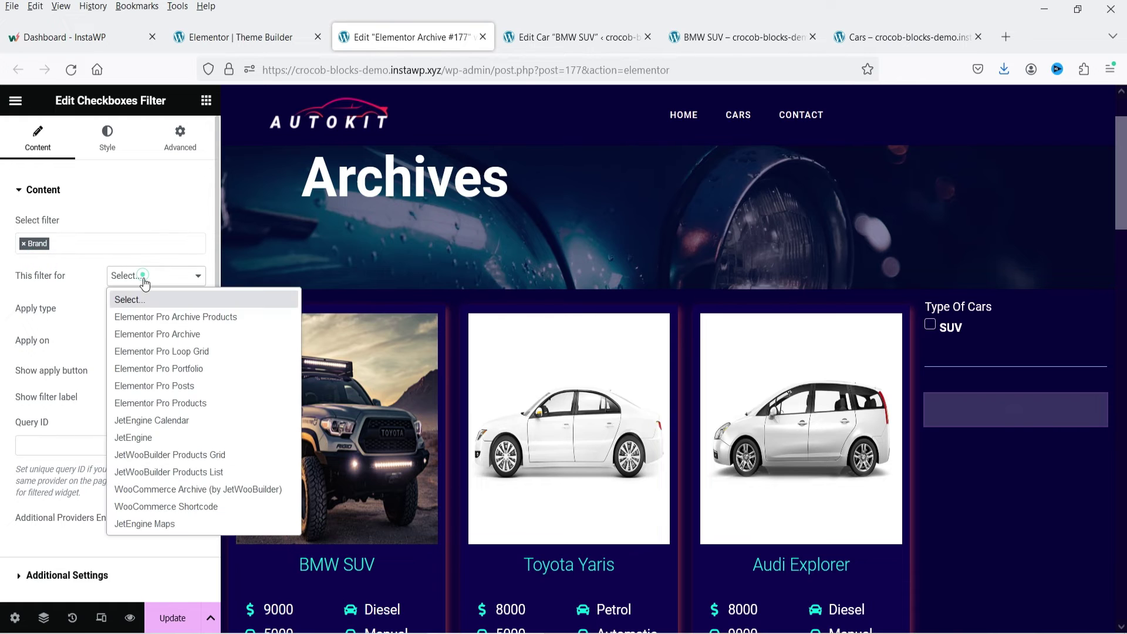
left_click(154, 335)
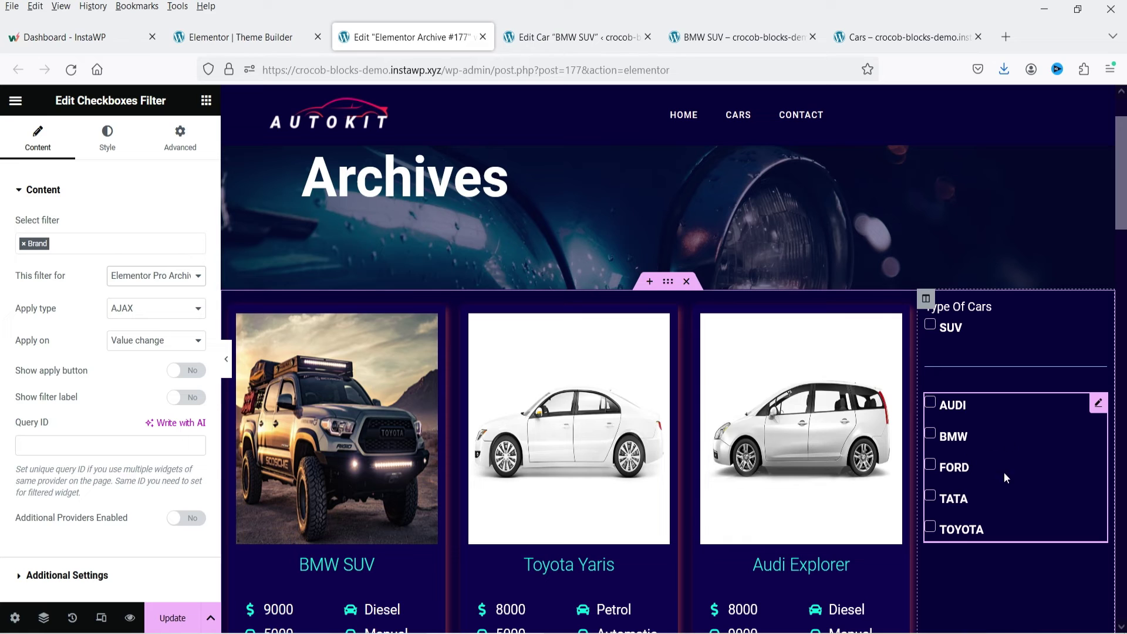
left_click(176, 399)
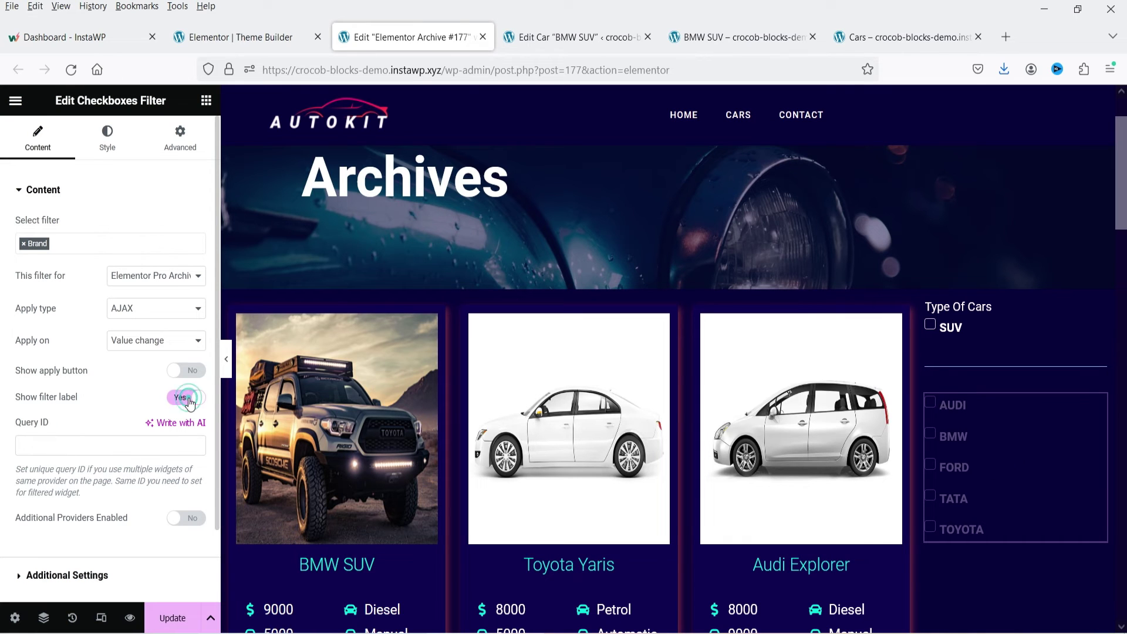
left_click(165, 624)
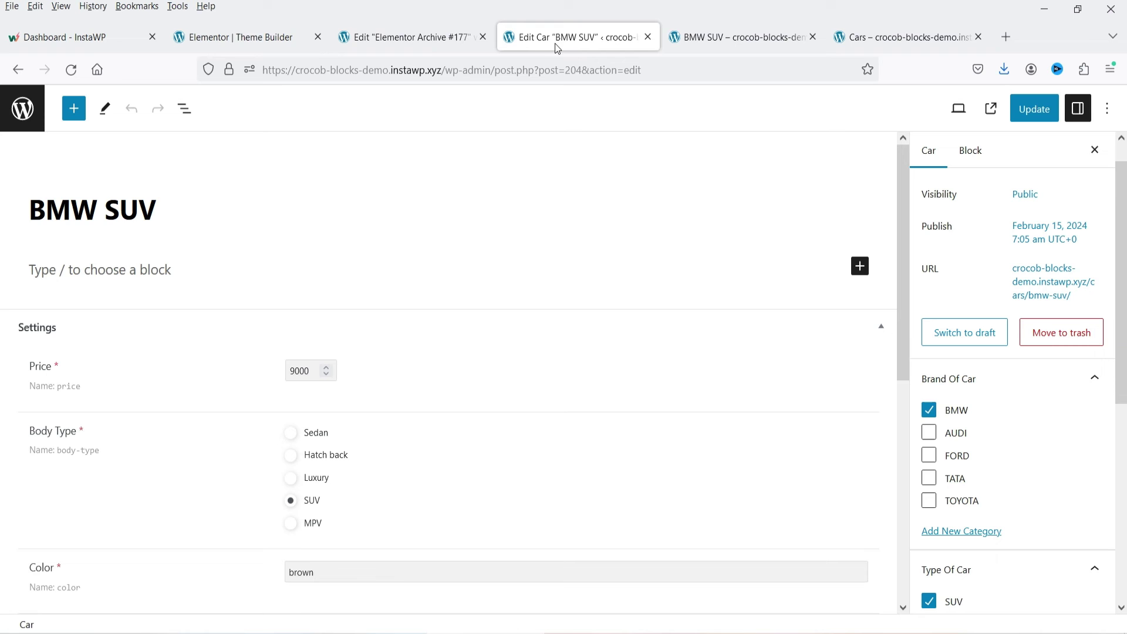
Open the Type Of Car filter in the Smart Filters list, enable Show empty terms, and update it.
left_click(22, 108)
left_click(52, 132)
left_click(61, 484)
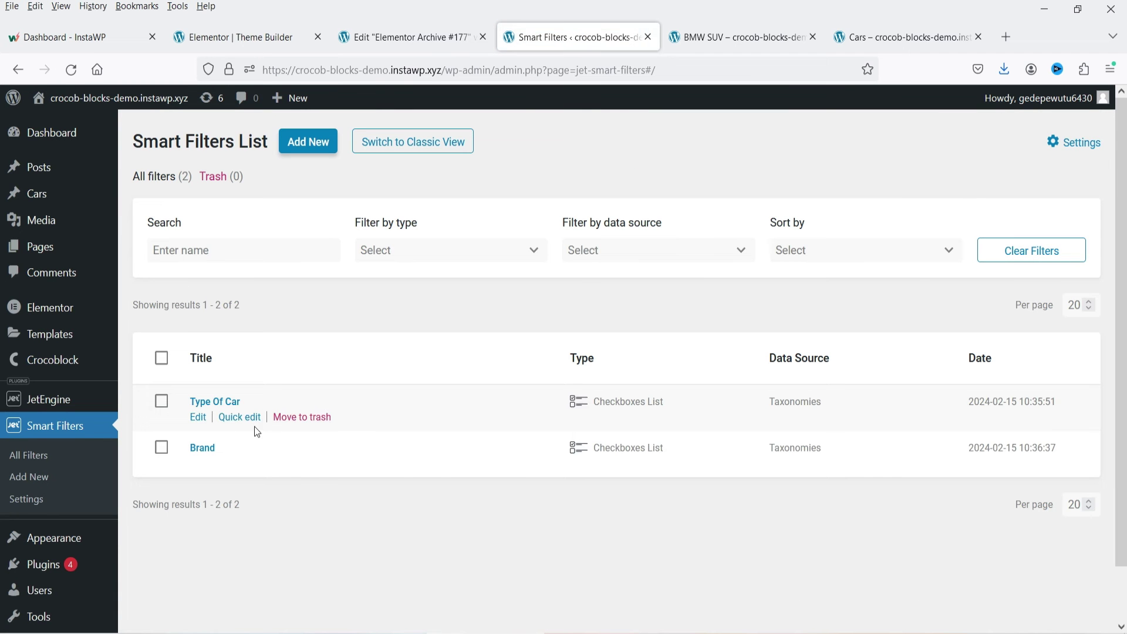
left_click(198, 416)
scroll(573, 345, "down", 5)
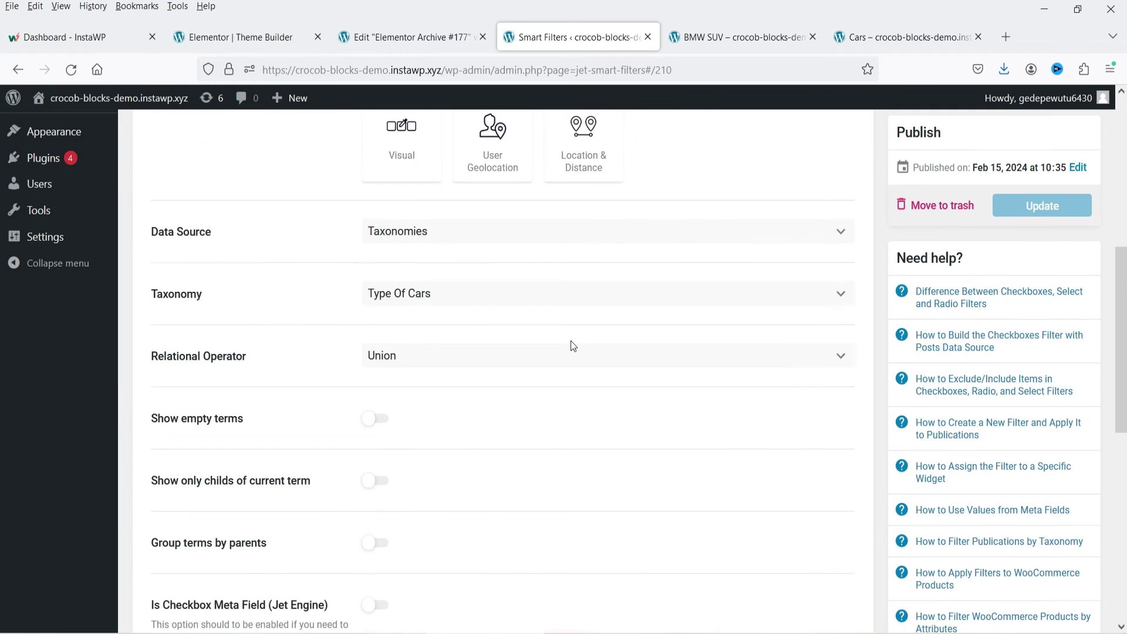
scroll(573, 345, "down", 4)
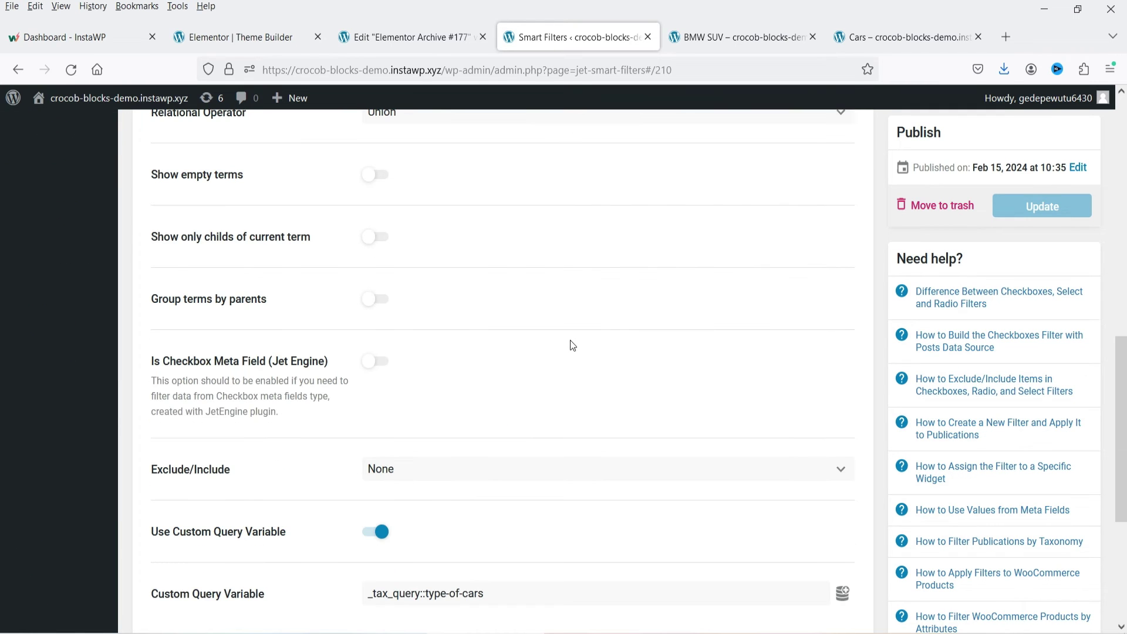
left_click(376, 176)
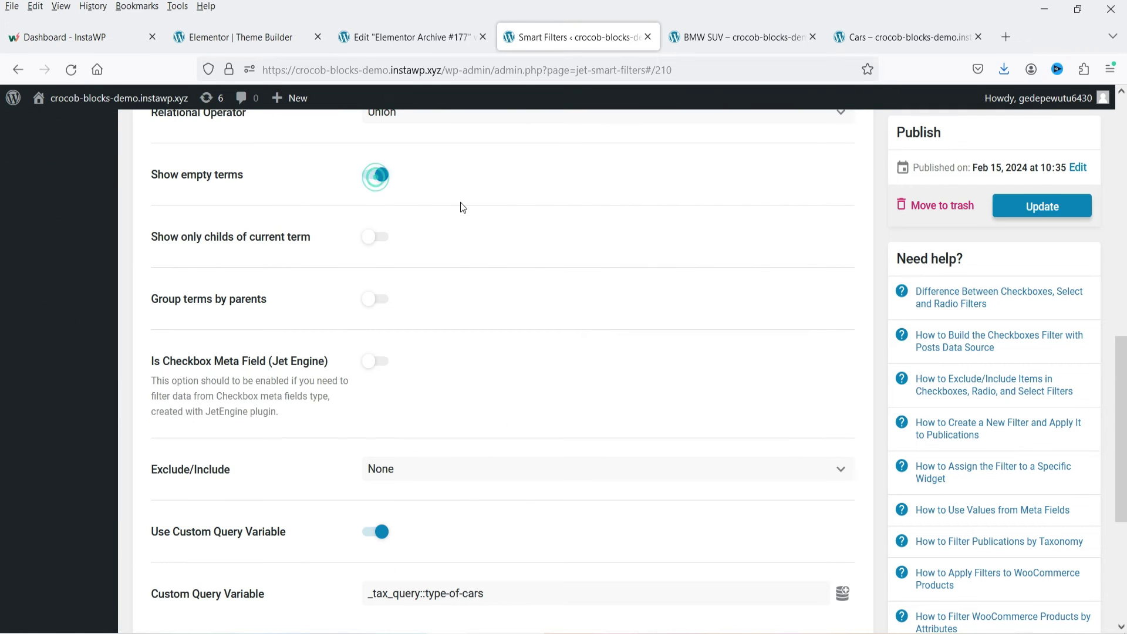
left_click(1062, 217)
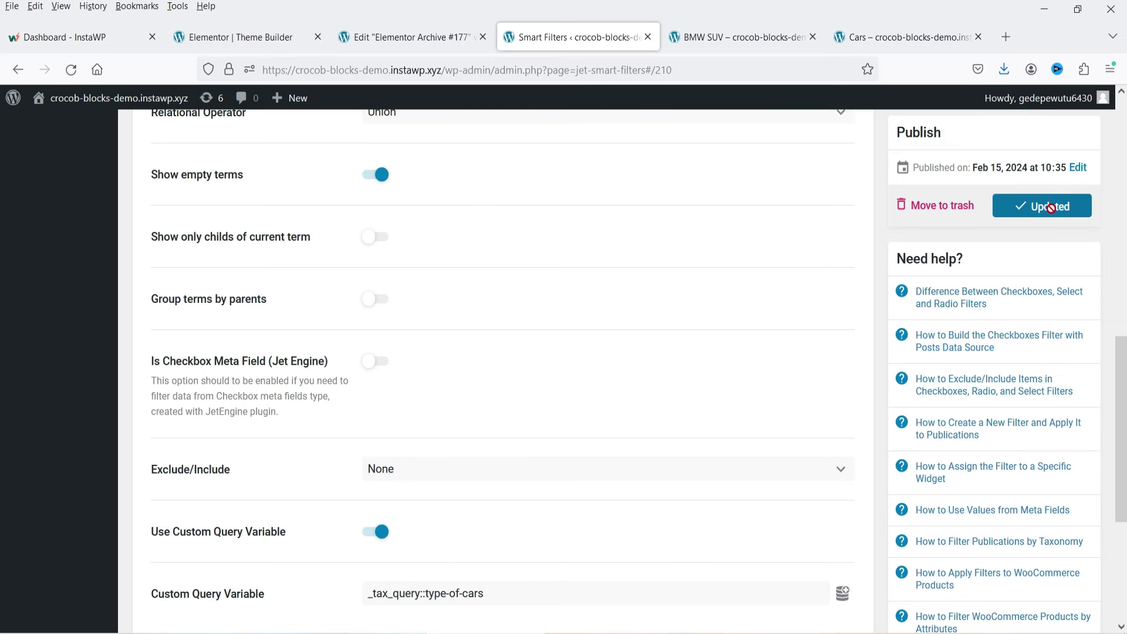
Check the archive template, reload the live Cars page, and review the Type Of Cars and Brands filters beside the listing.
left_click(238, 39)
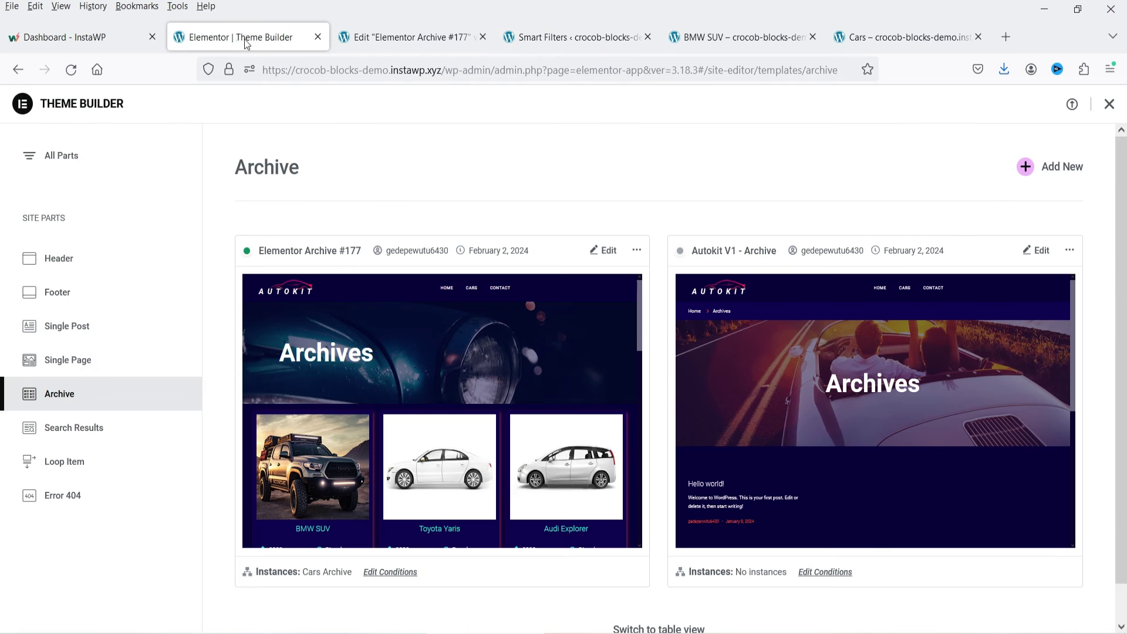
left_click(398, 37)
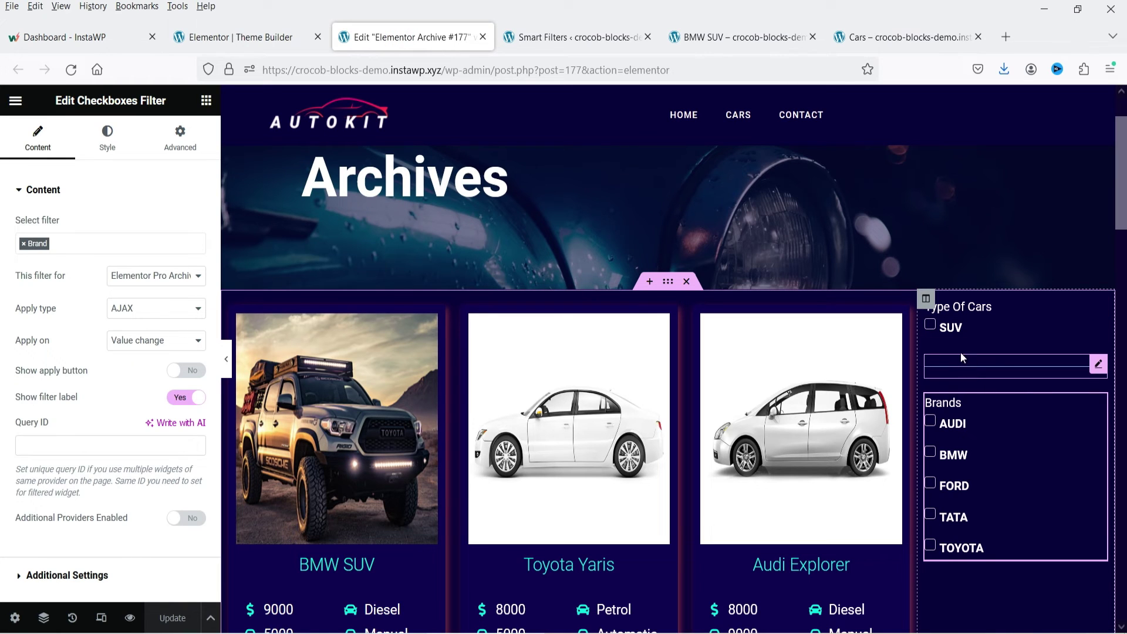
left_click(854, 46)
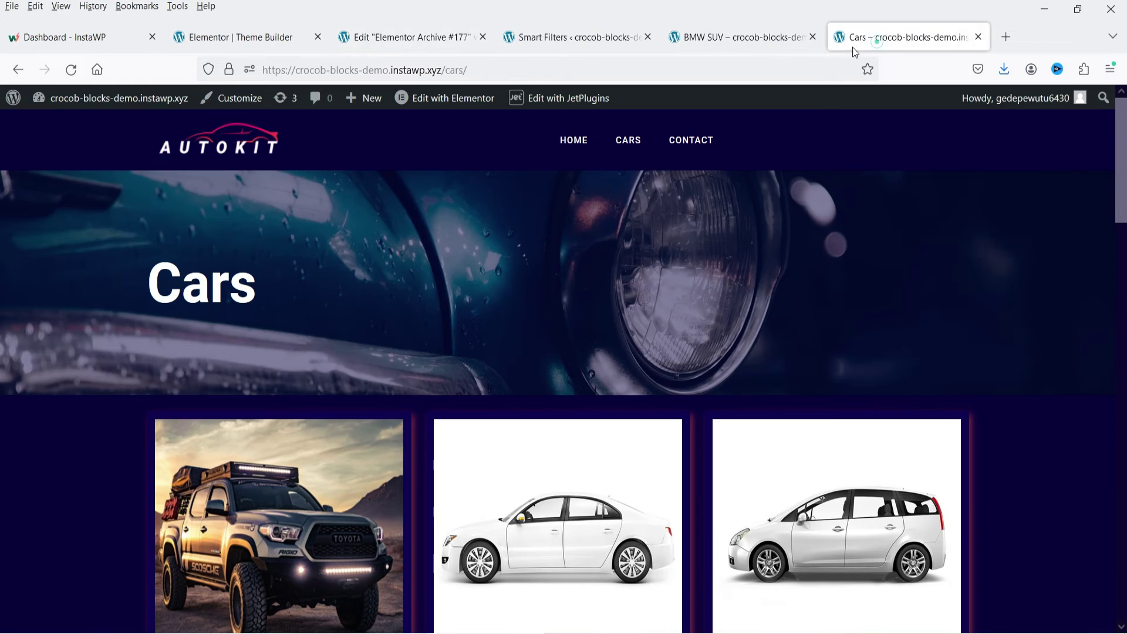
left_click(72, 76)
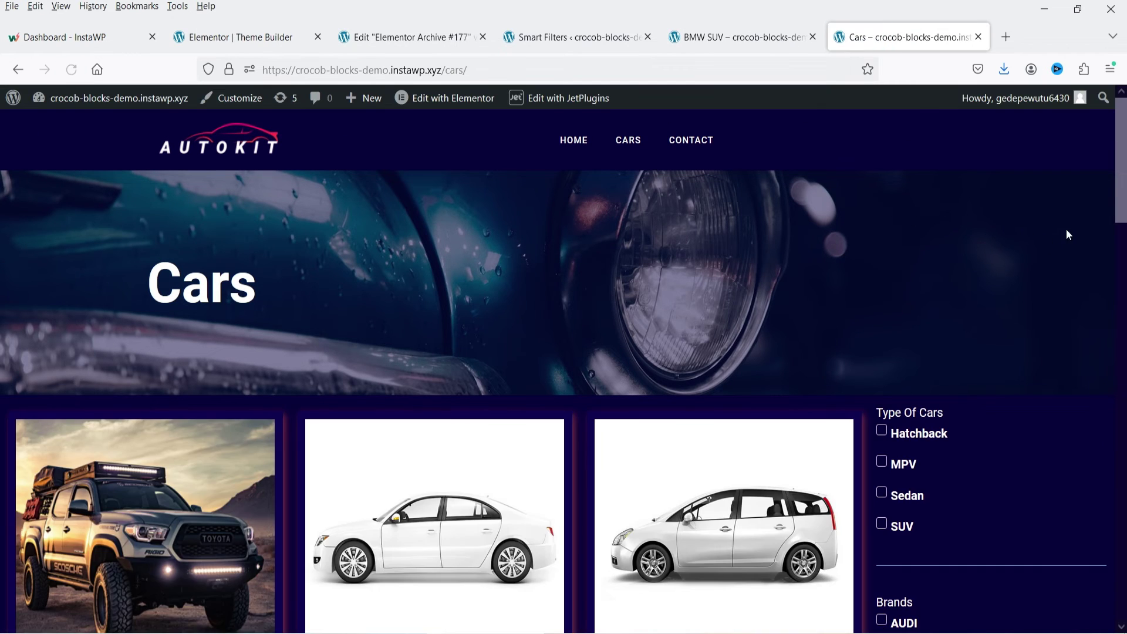
scroll(1066, 229, "down", 5)
scroll(998, 282, "up", 1)
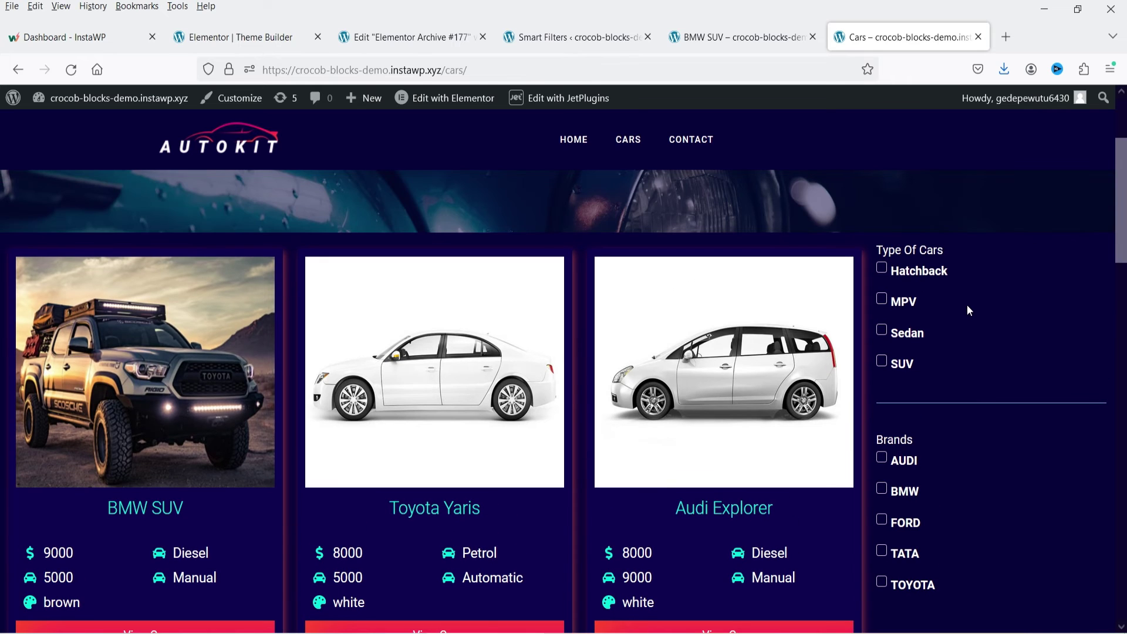
scroll(969, 309, "down", 1)
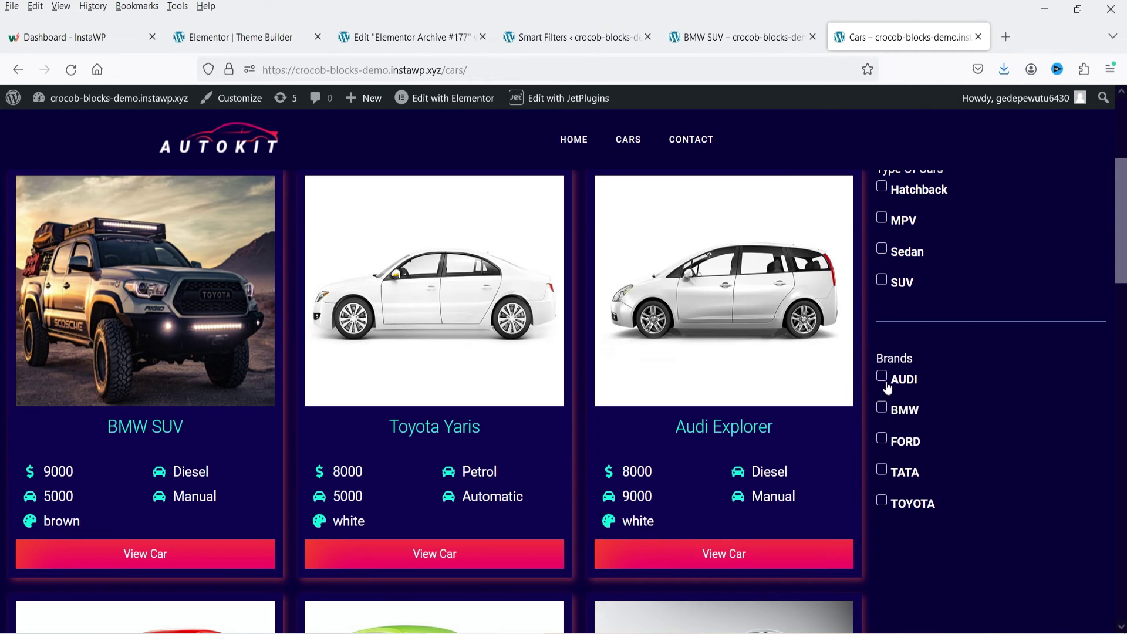
Test the Brands filter on the Cars page with AUDI, BMW and FORD, and clear the selections.
left_click(885, 380)
left_click(882, 409)
left_click(886, 435)
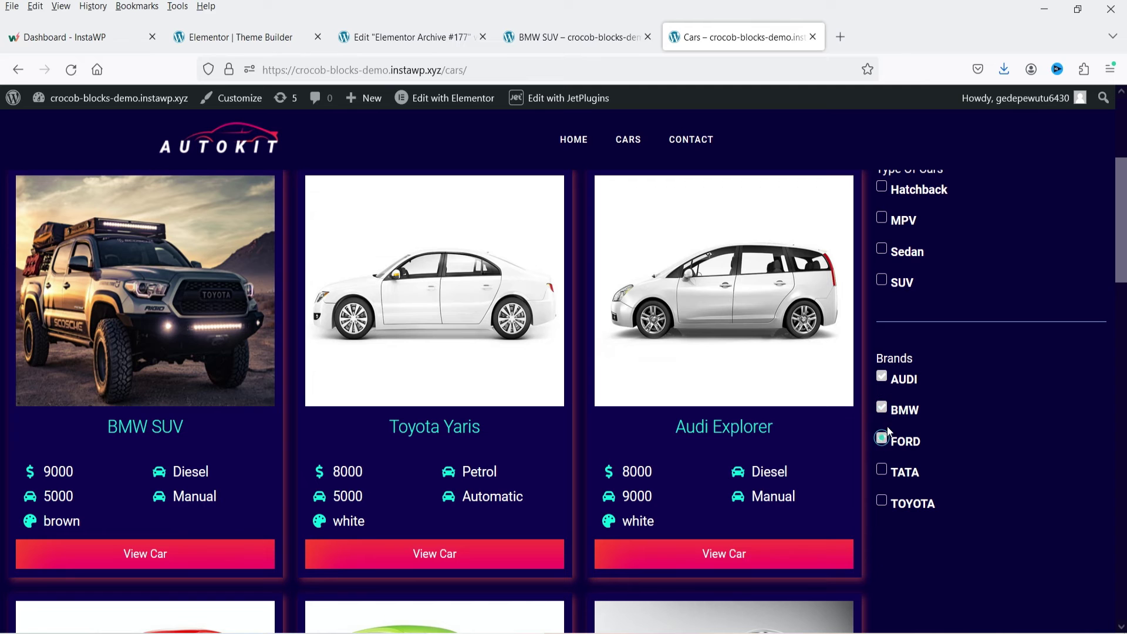
left_click(885, 410)
left_click(882, 439)
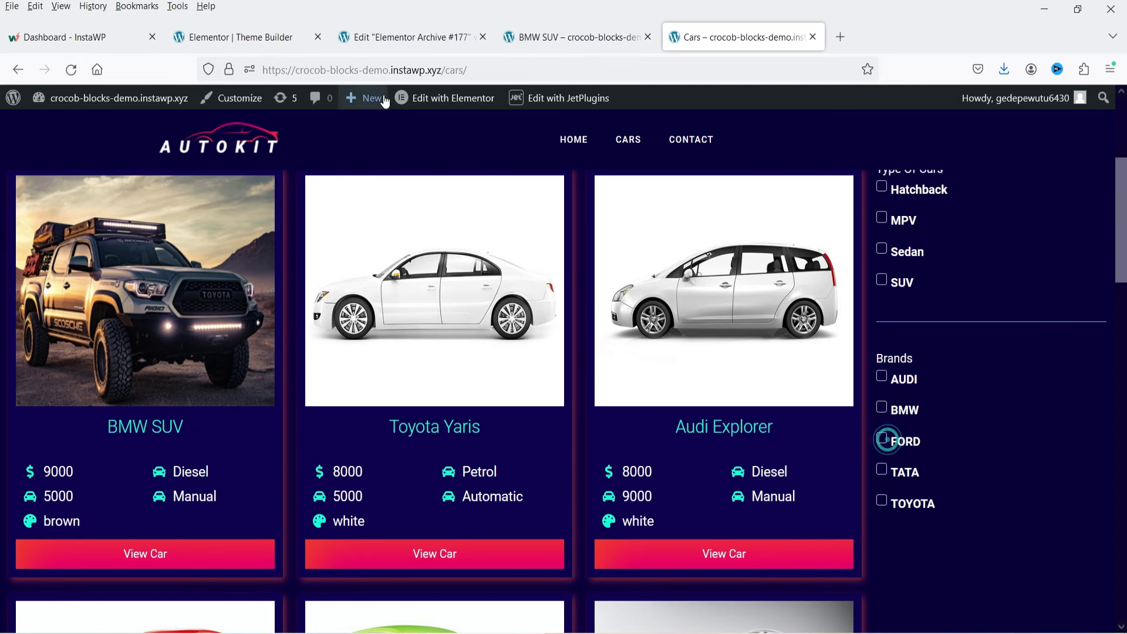
Set the Brand and Type Of Car filter widgets in the archive template to filter JetEngine, and update the template.
left_click(405, 37)
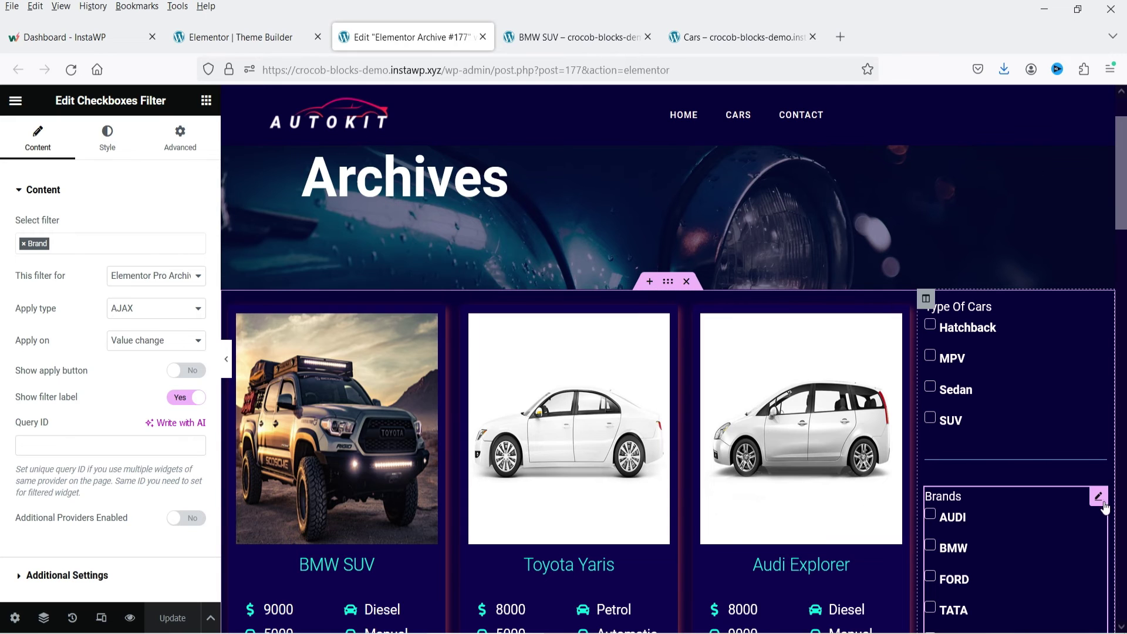
left_click(146, 276)
left_click(164, 439)
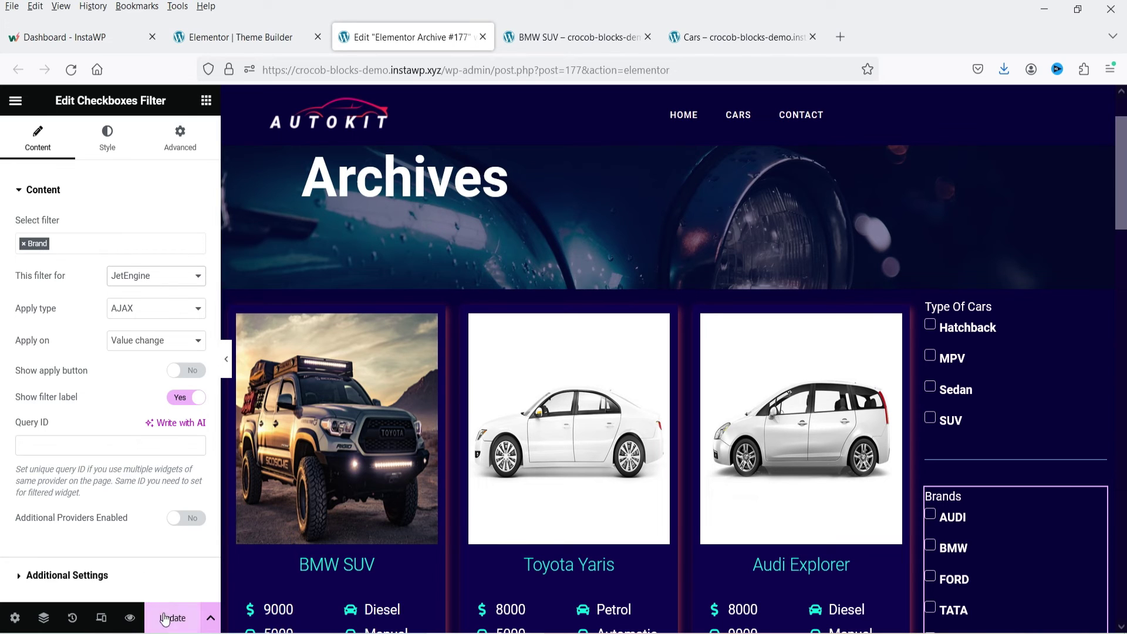
left_click(1097, 306)
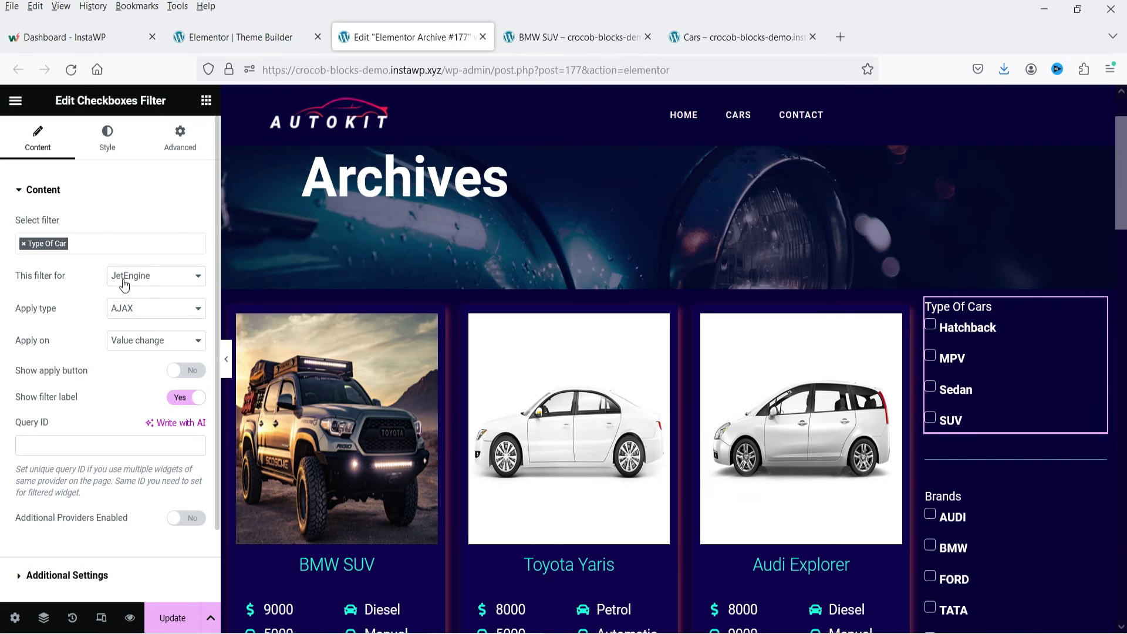
left_click(173, 618)
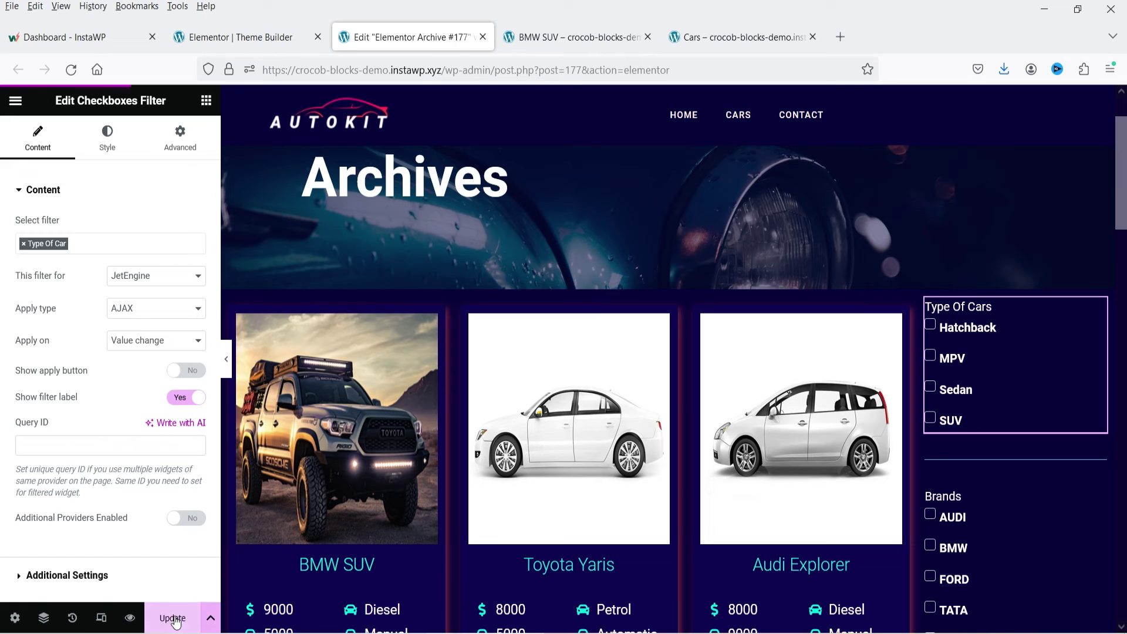
Reload the live Cars page and test the Brands filter with FORD.
left_click(739, 38)
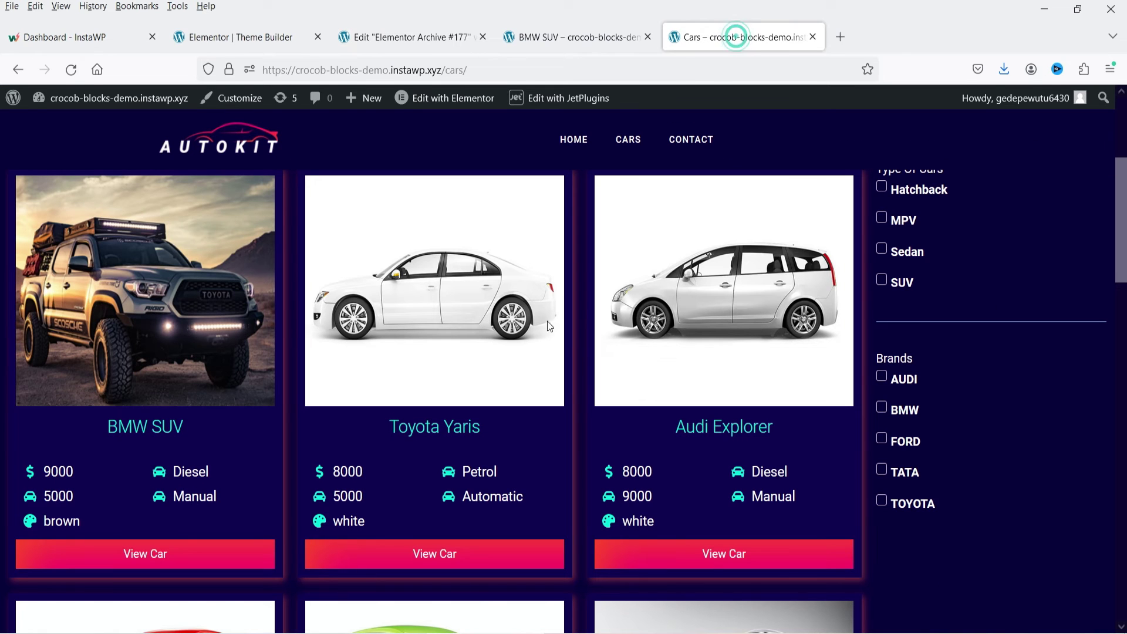
left_click(71, 70)
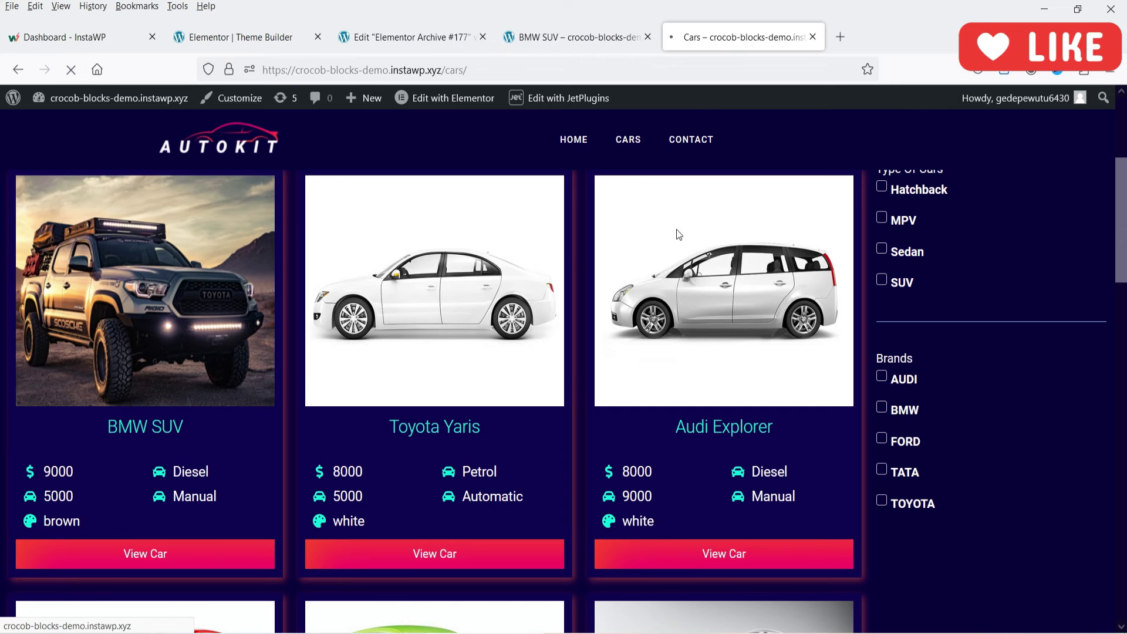
left_click(881, 439)
scroll(724, 415, "up", 4)
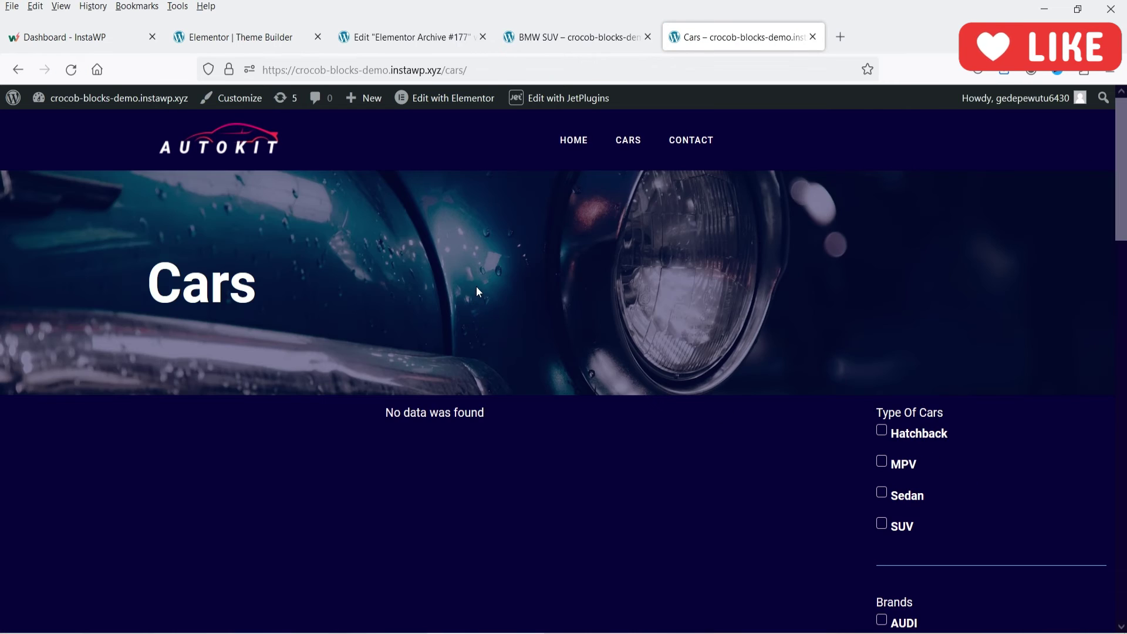
scroll(680, 294, "down", 3)
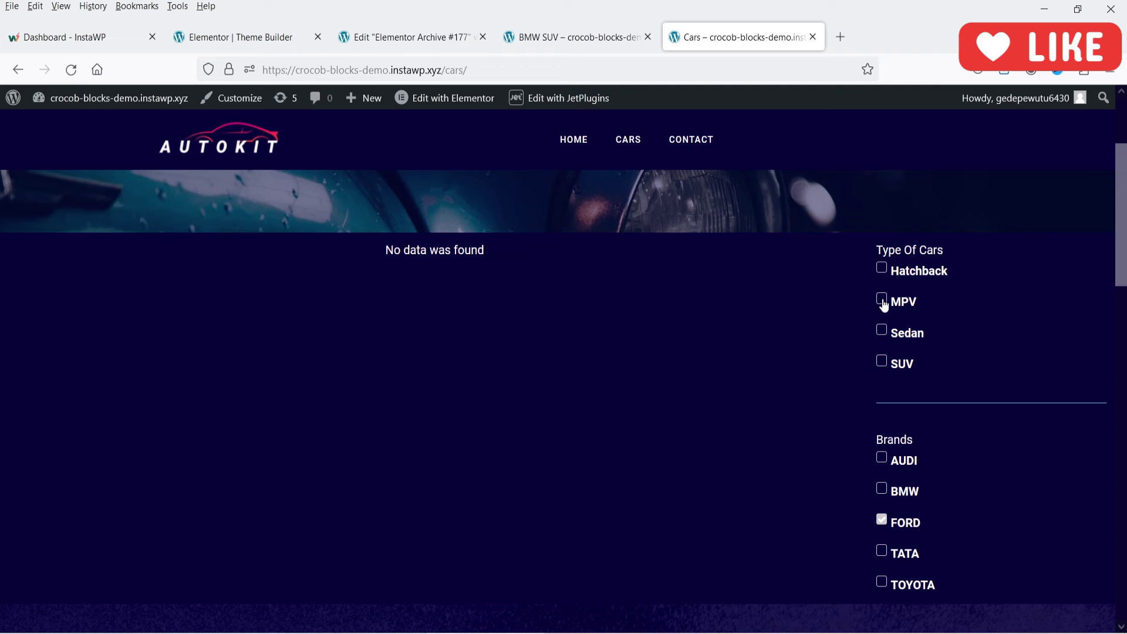
Test the Brands filter with BMW added, and open the Cars list in the WordPress dashboard with BMW SUV's editor in a separate tab.
left_click(881, 490)
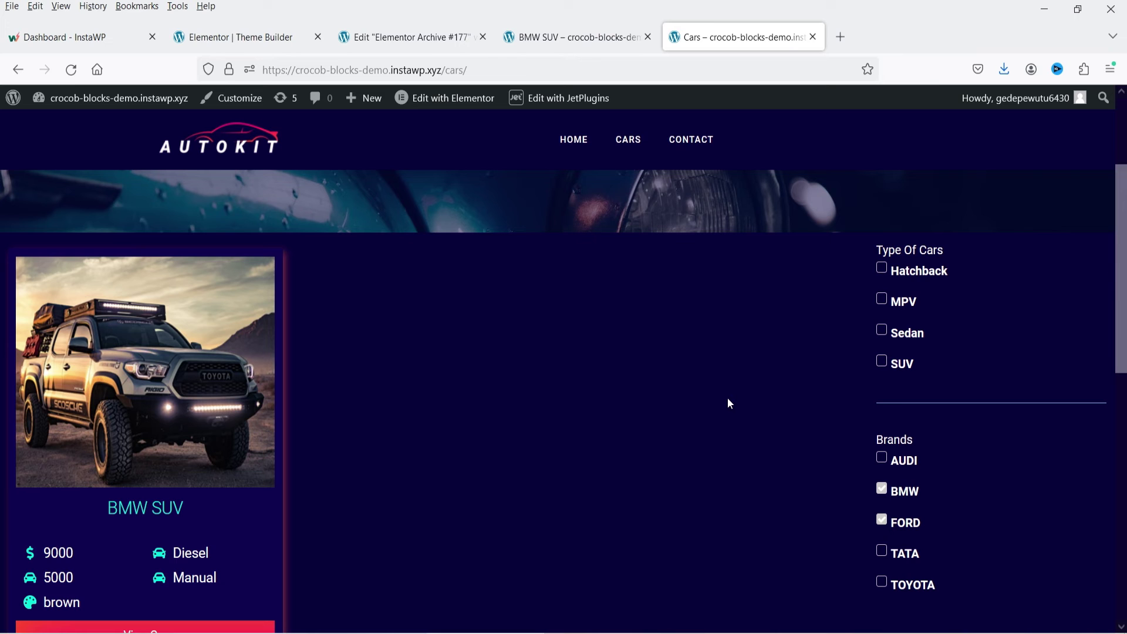
left_click(603, 39)
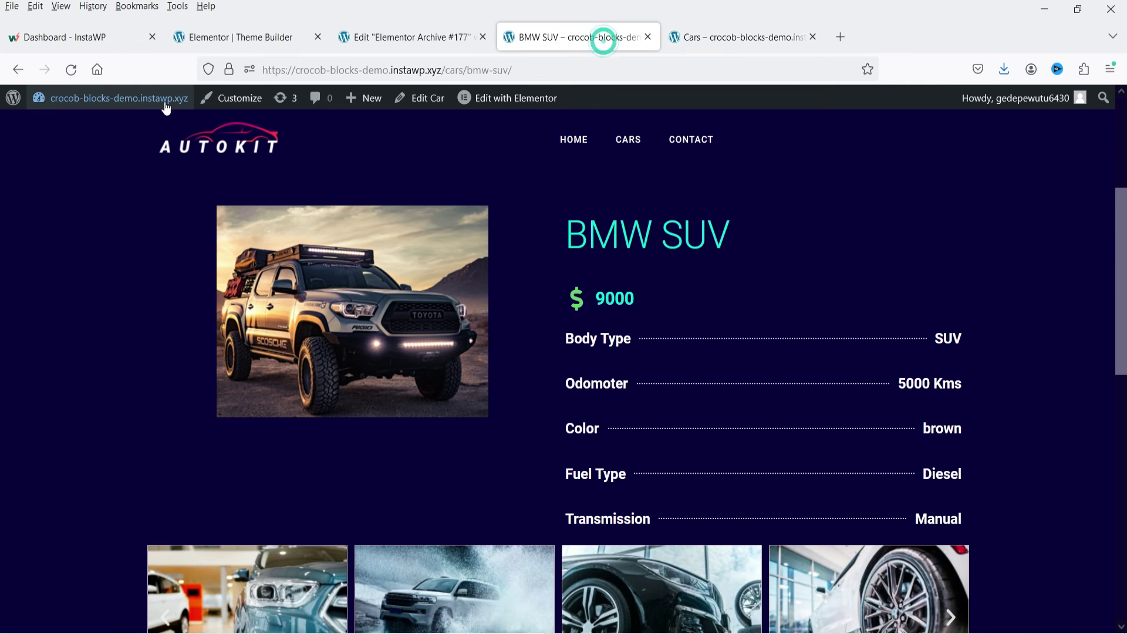
mouse_move(95, 105)
left_click(47, 125)
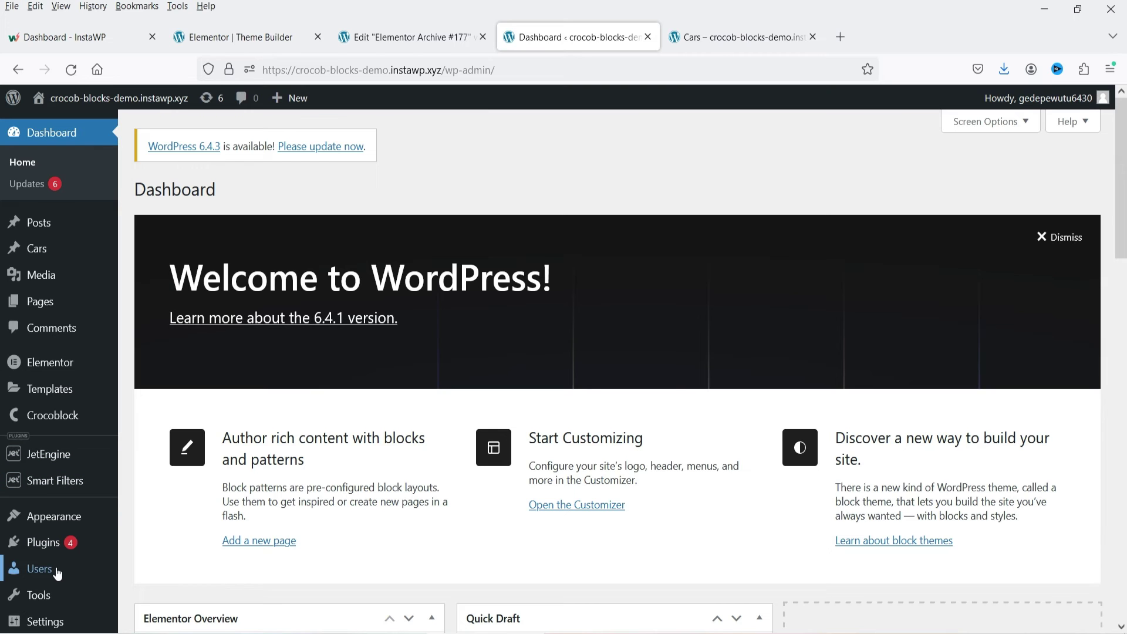
left_click(36, 246)
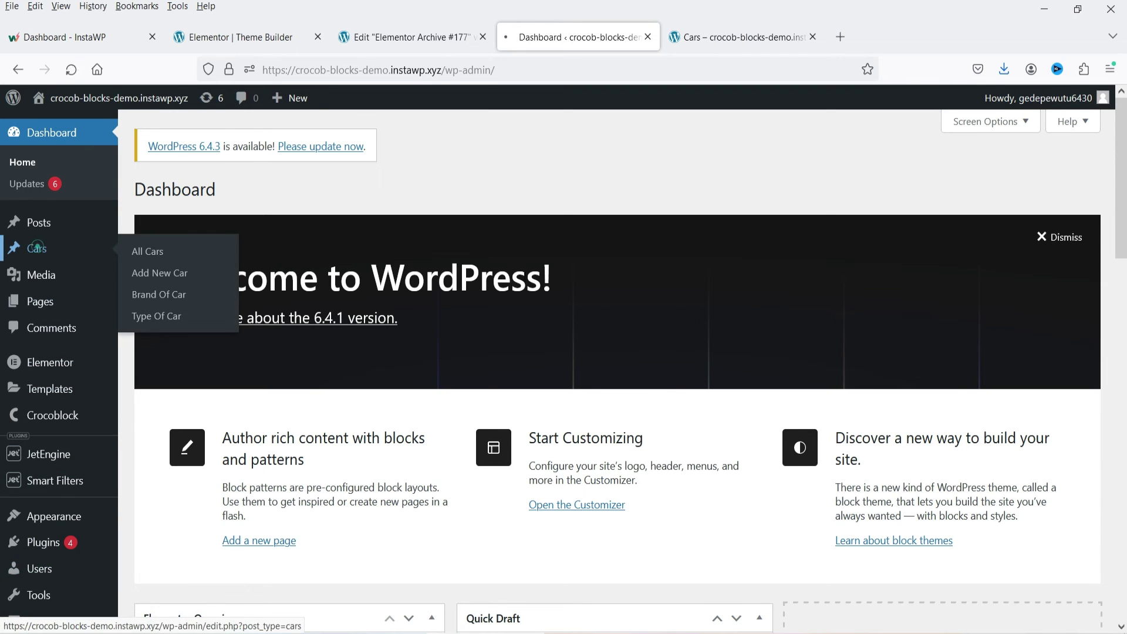
middle_click(191, 304)
Quick-edit the Toyota Yaris entry to assign the brand TOYOTA and the car type Sedan, and update it.
left_click(221, 376)
left_click(217, 370)
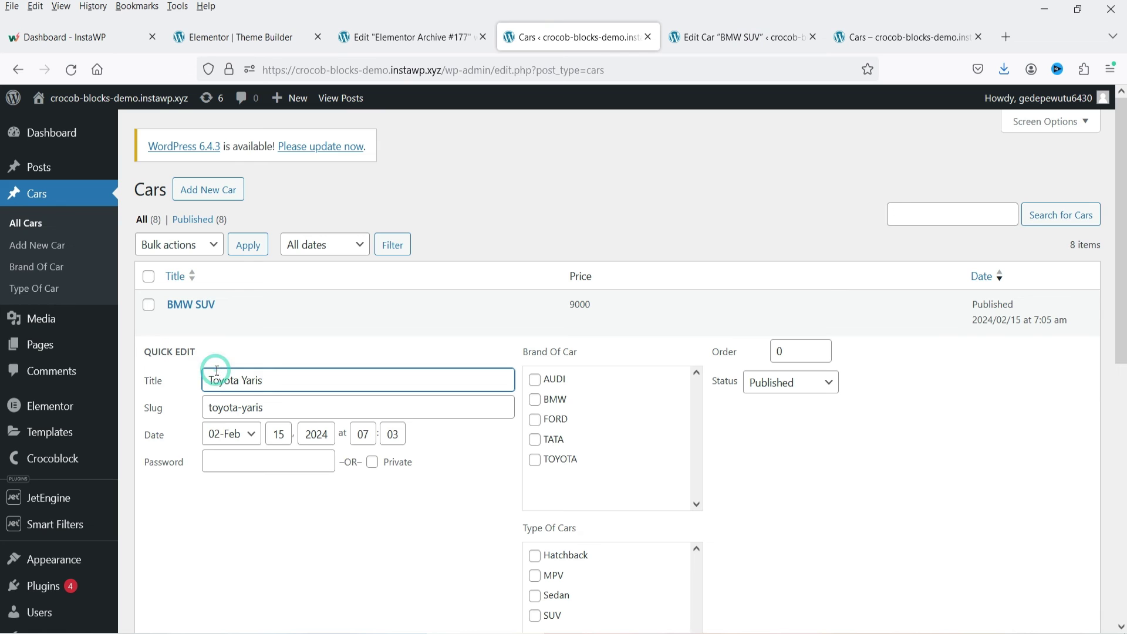
scroll(646, 352, "down", 4)
scroll(583, 343, "up", 3)
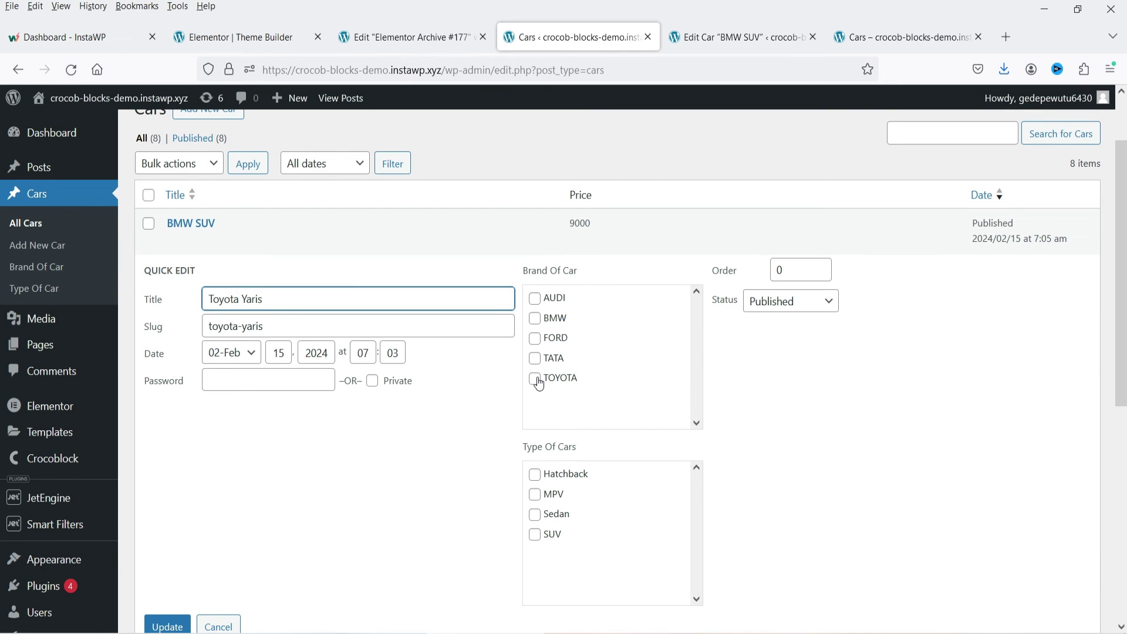
left_click(537, 380)
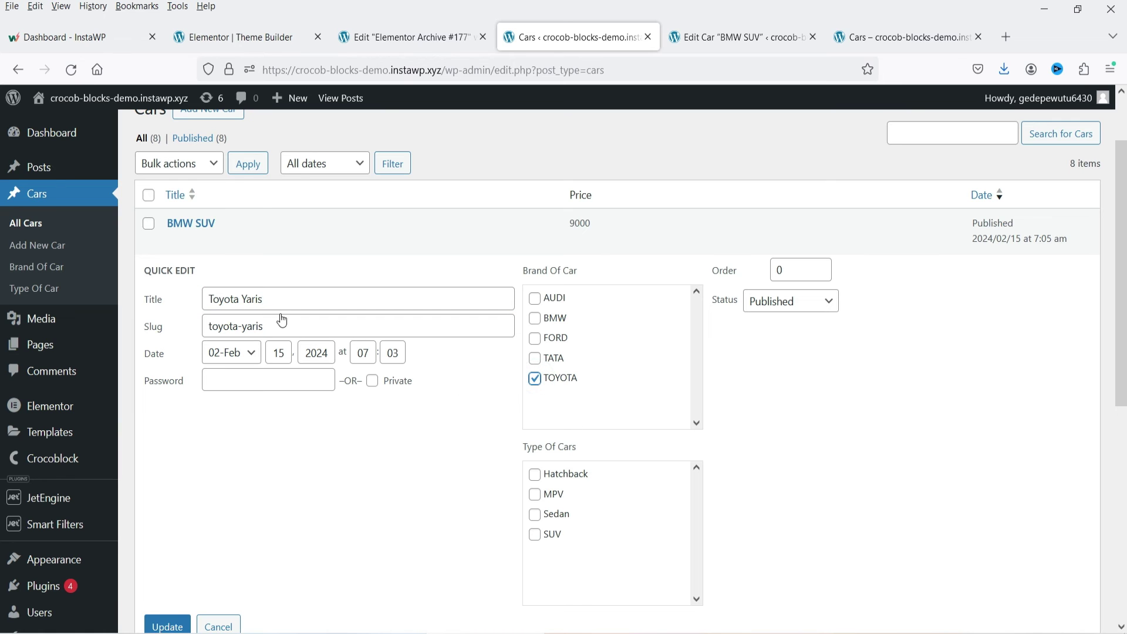
left_click(536, 517)
scroll(801, 414, "down", 3)
left_click(168, 464)
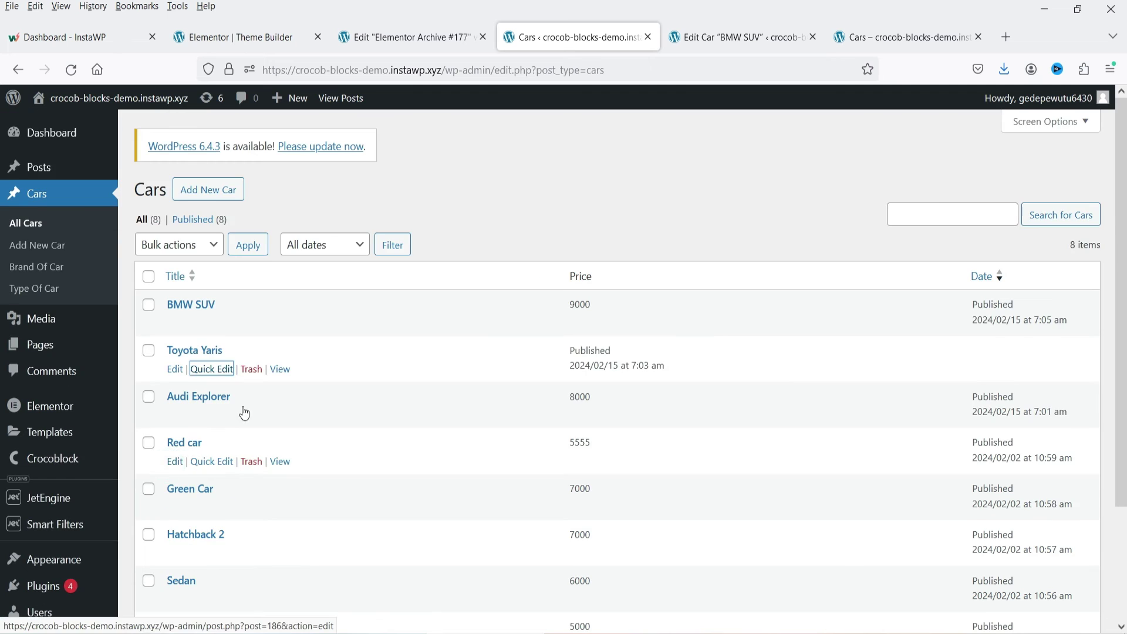
Quick-edit the Audi Explorer entry to assign the brand AUDI and the car type Hatchback, and update it.
scroll(369, 356, "down", 2)
left_click(200, 278)
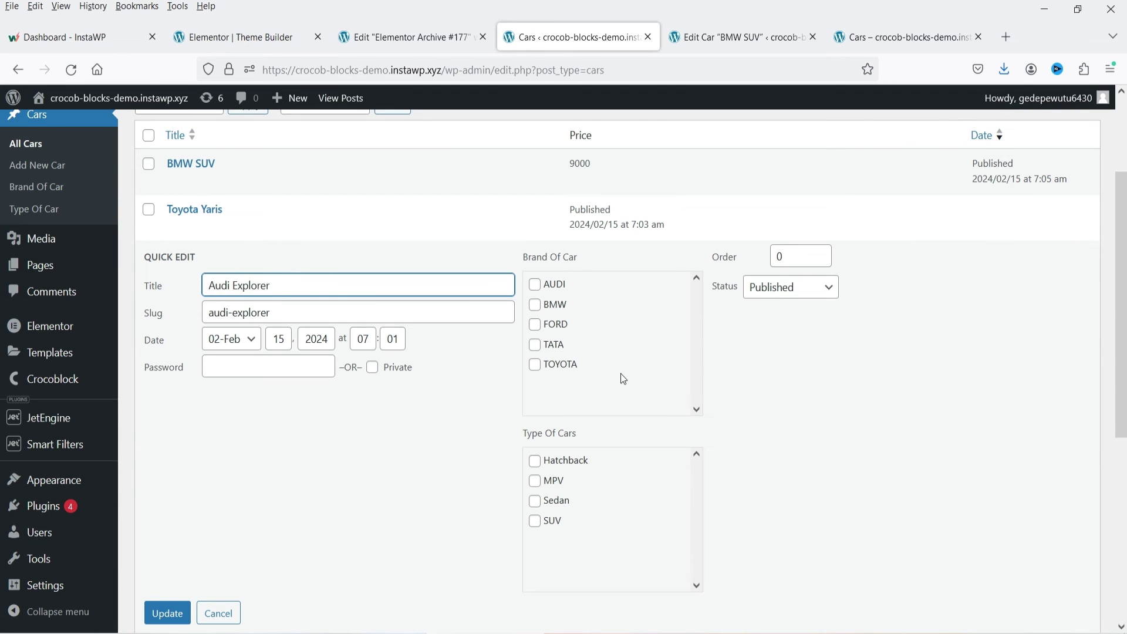
left_click(536, 284)
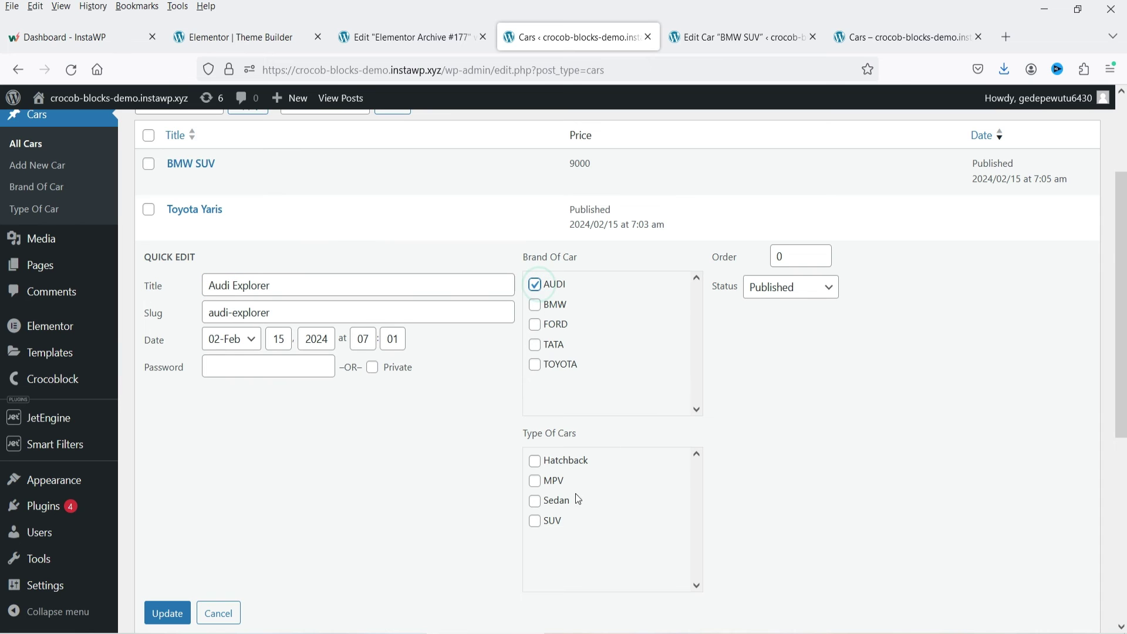
left_click(537, 465)
scroll(724, 435, "down", 2)
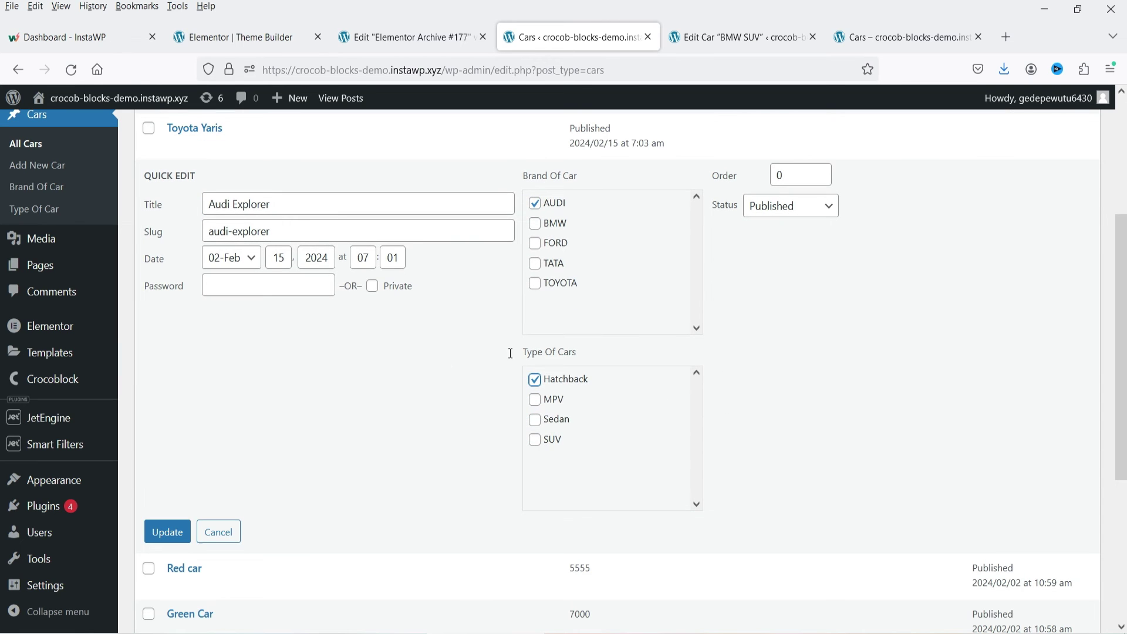
left_click(169, 532)
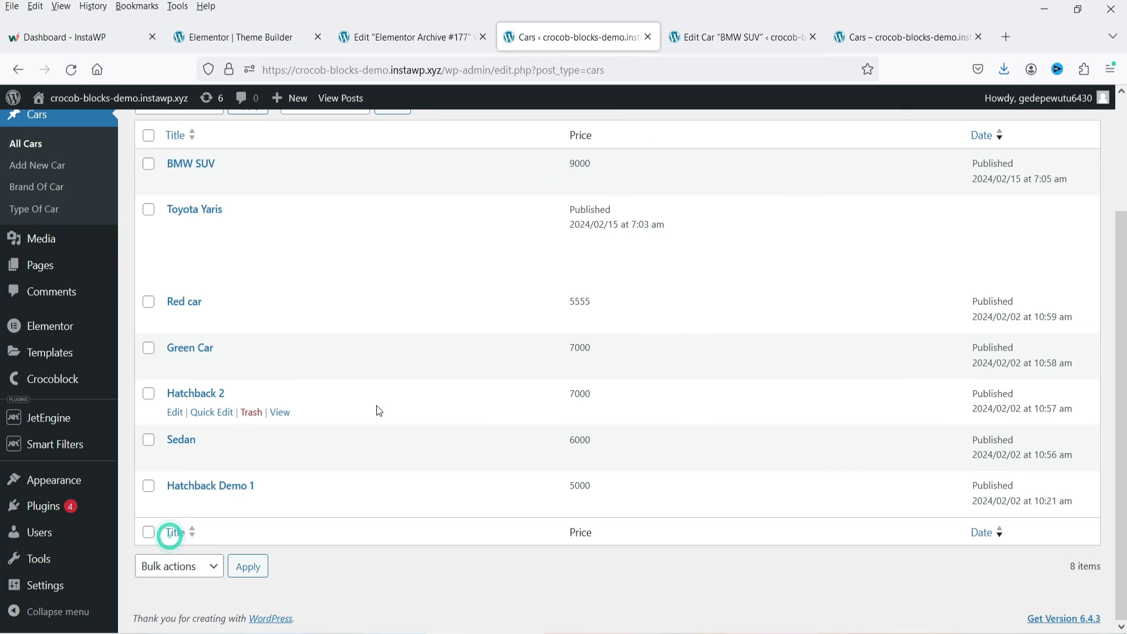
Assign brands and types to the remaining cars, including MPV for Red car, SUV for Green Car and Hatchback for Hatchback 2, and save them.
left_click(210, 320)
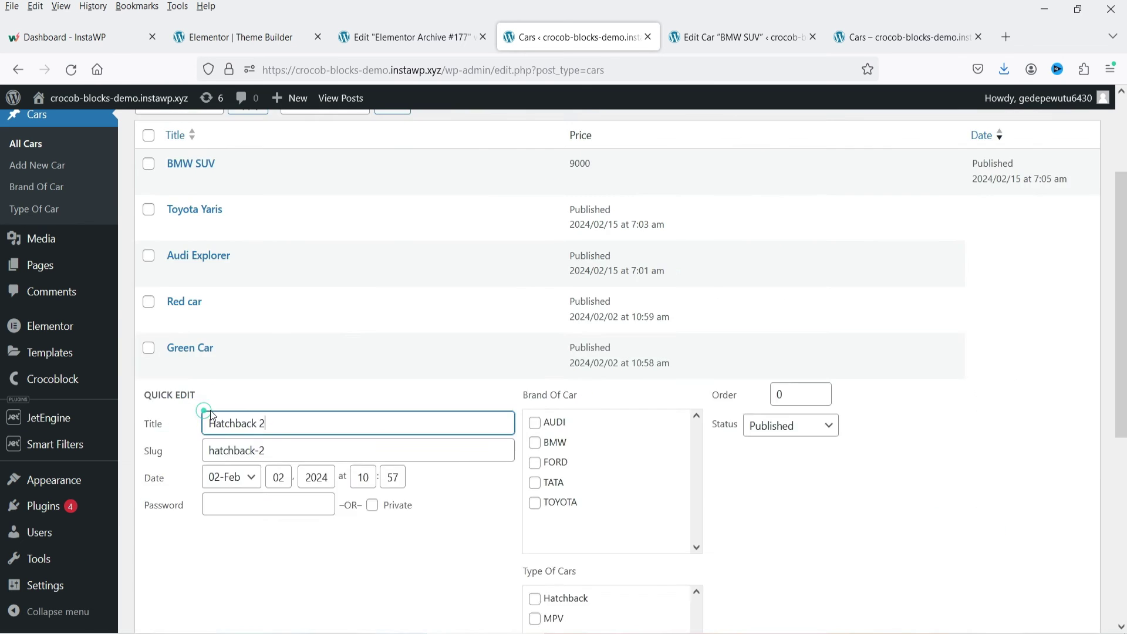
scroll(646, 411, "down", 3)
left_click(536, 433)
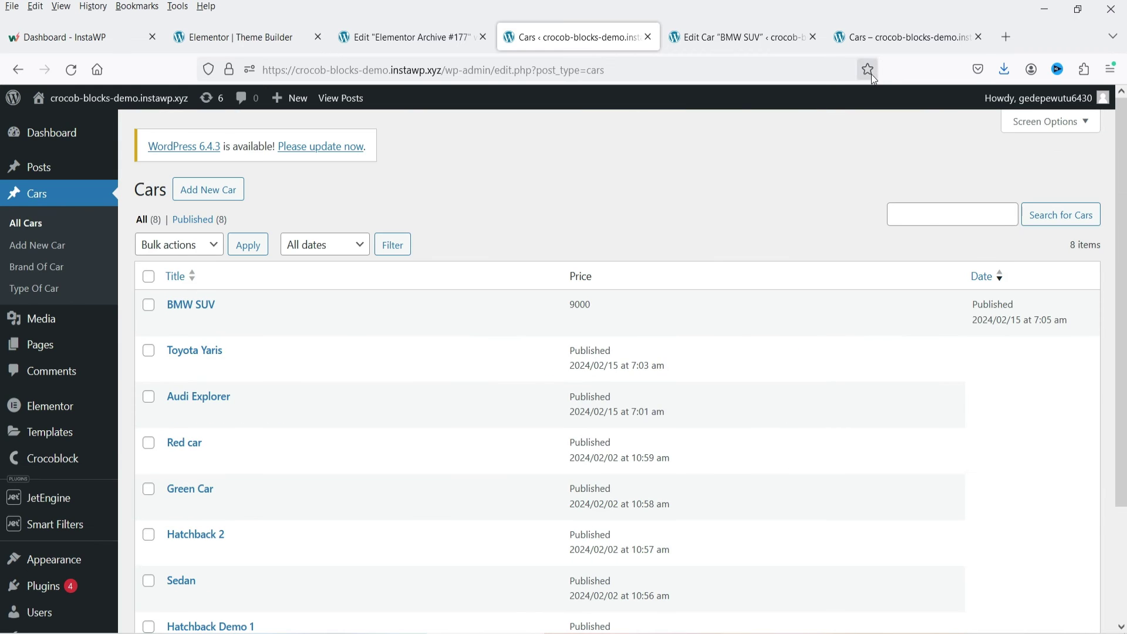
Test the Type Of Cars filter on the live Cars page with SUV and Hatchback, and clear the selections.
key("ctrl+9")
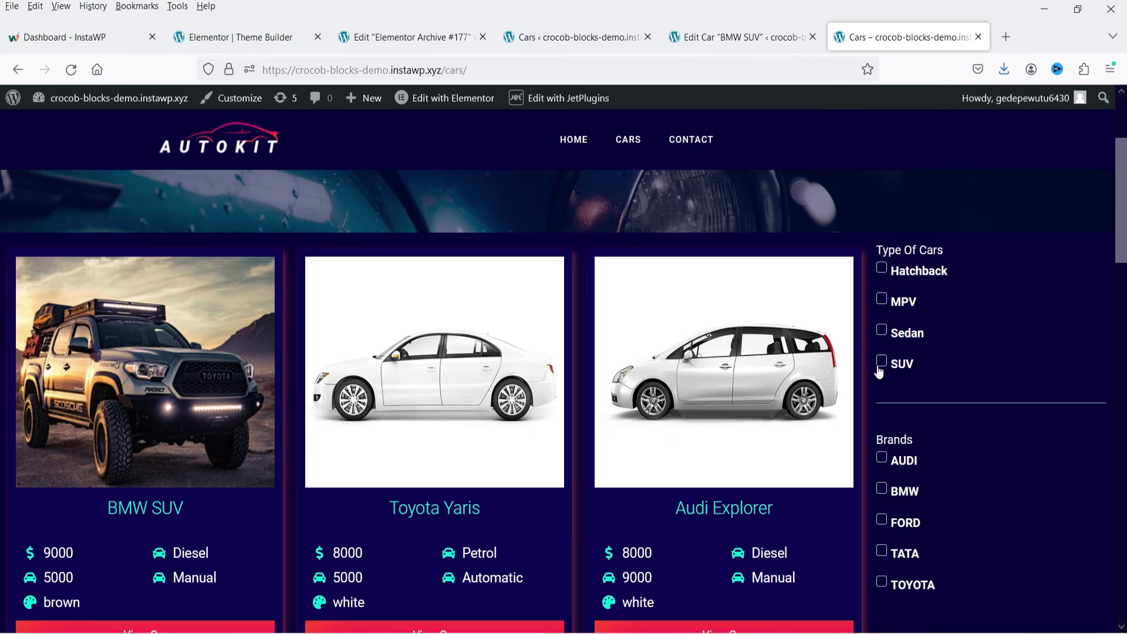
left_click(881, 362)
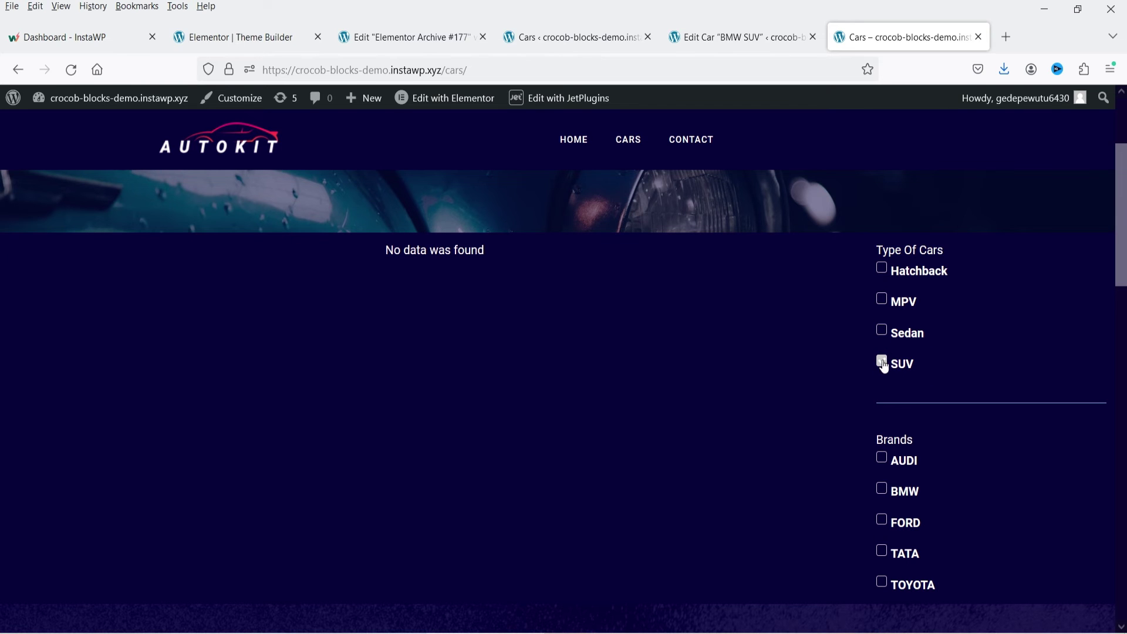
left_click(882, 362)
left_click(881, 268)
left_click(881, 268)
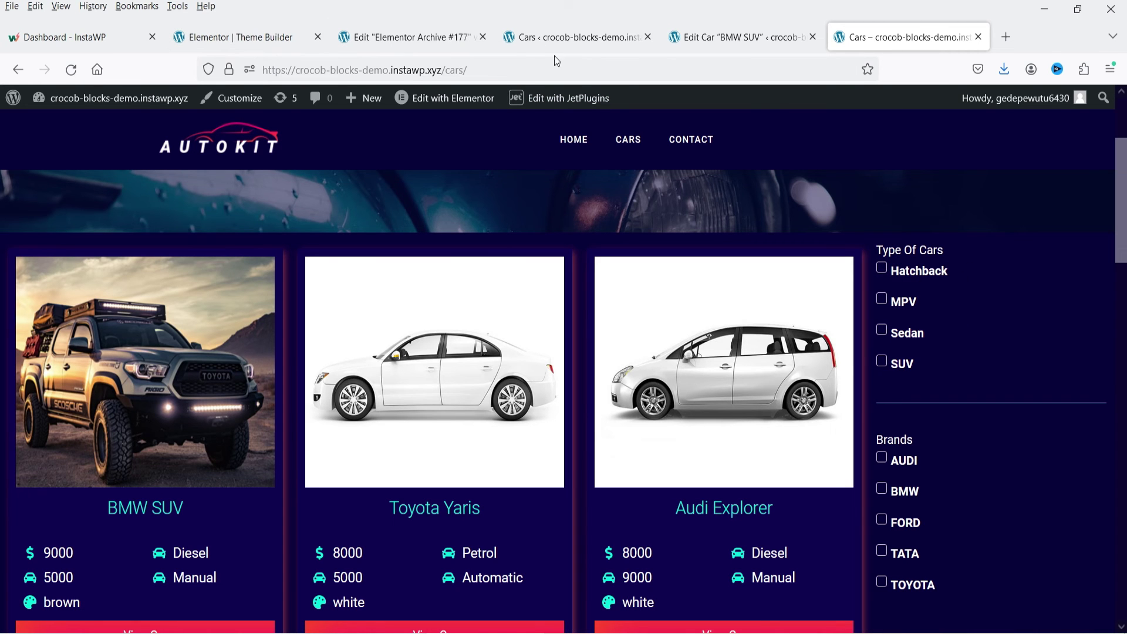
Disable Is Checkbox Meta Field (Jet Engine) in the Type Of Car smart filter, and update the filter.
left_click(574, 37)
scroll(228, 286, "down", 2)
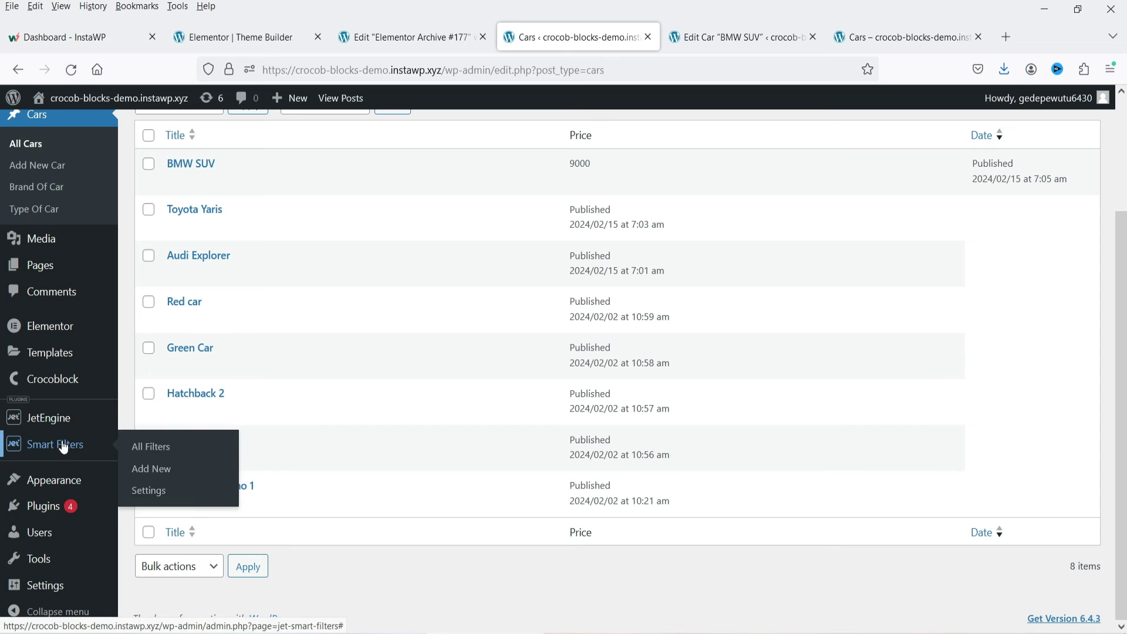
left_click(65, 443)
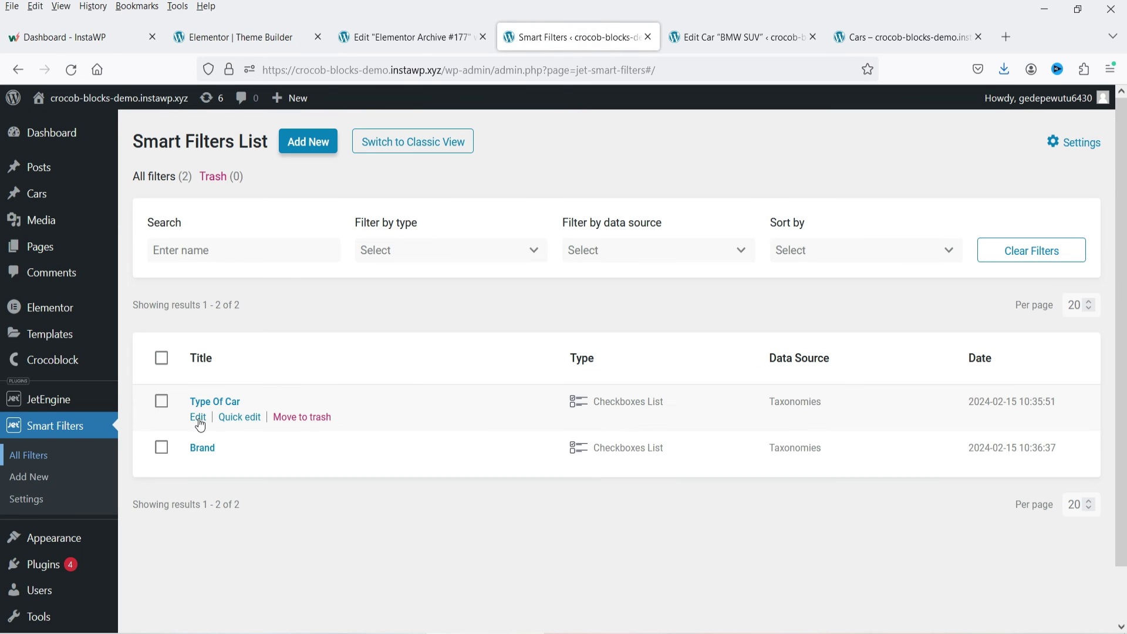
left_click(196, 417)
scroll(427, 353, "down", 7)
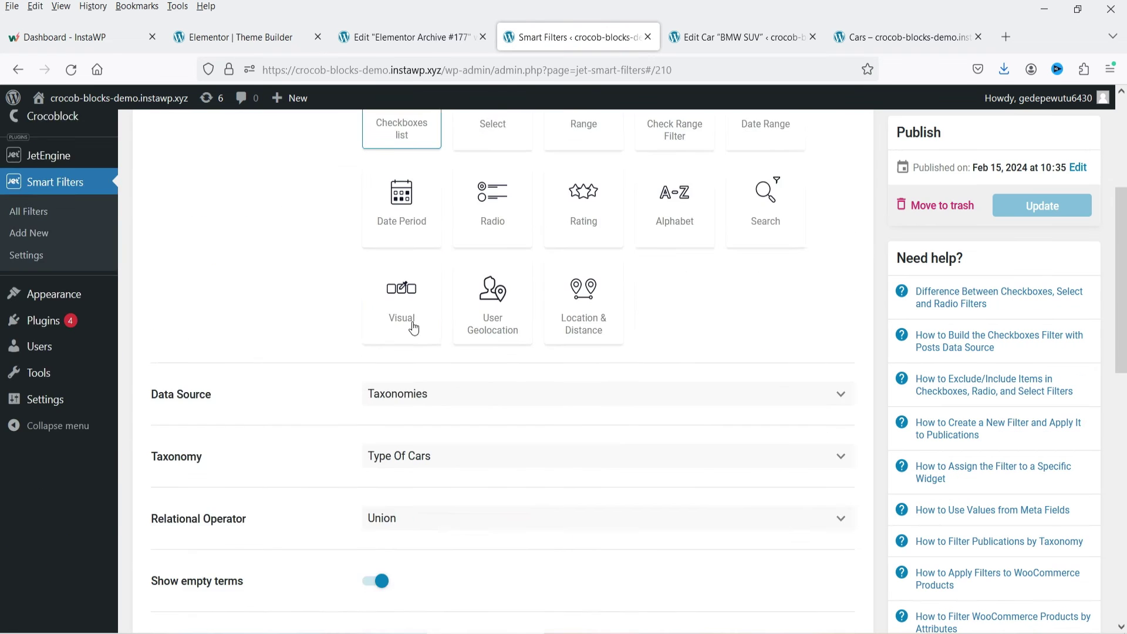
scroll(388, 446, "down", 1)
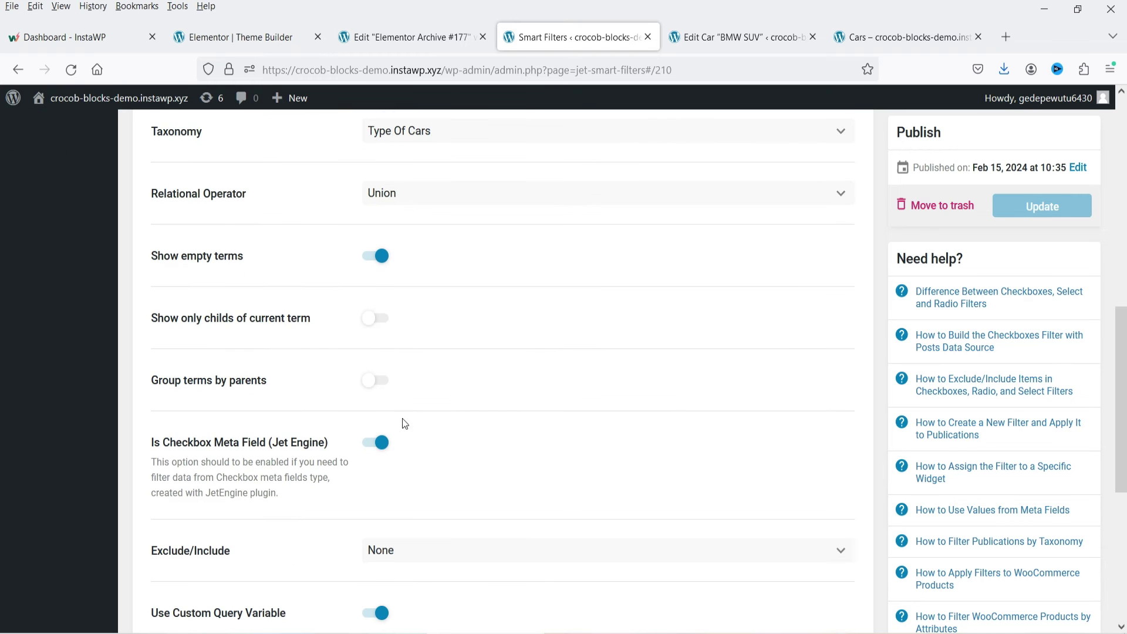
left_click(376, 442)
scroll(536, 358, "down", 3)
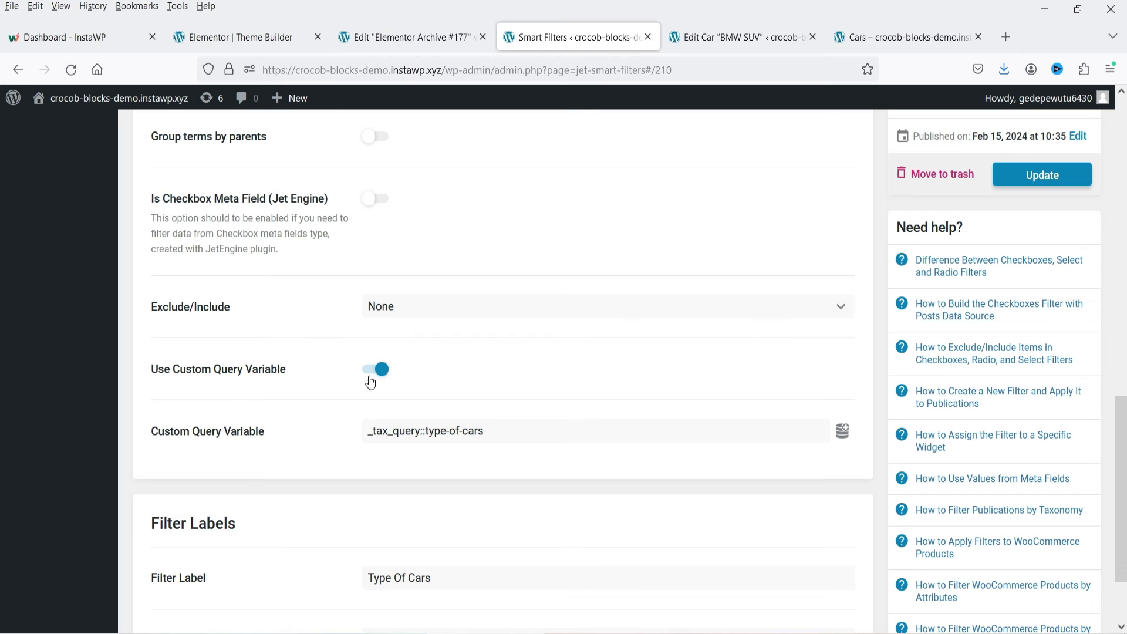
left_click(1048, 177)
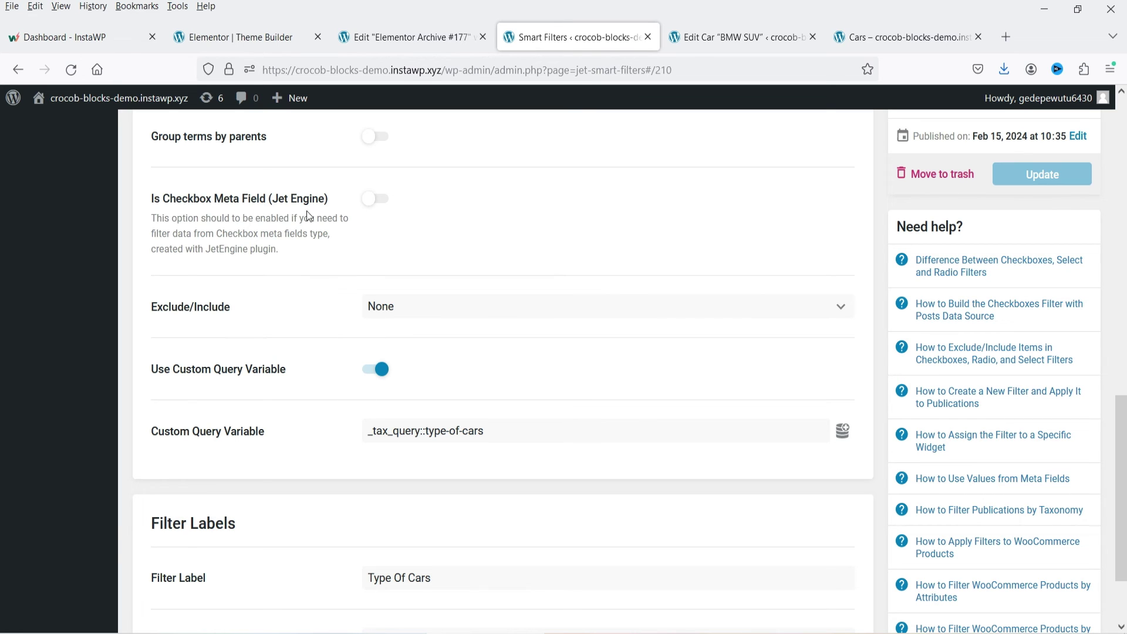
Reload the live Cars page, test the Type Of Cars filter with MPV, SUV and Hatchback, and clear the selections.
left_click(891, 38)
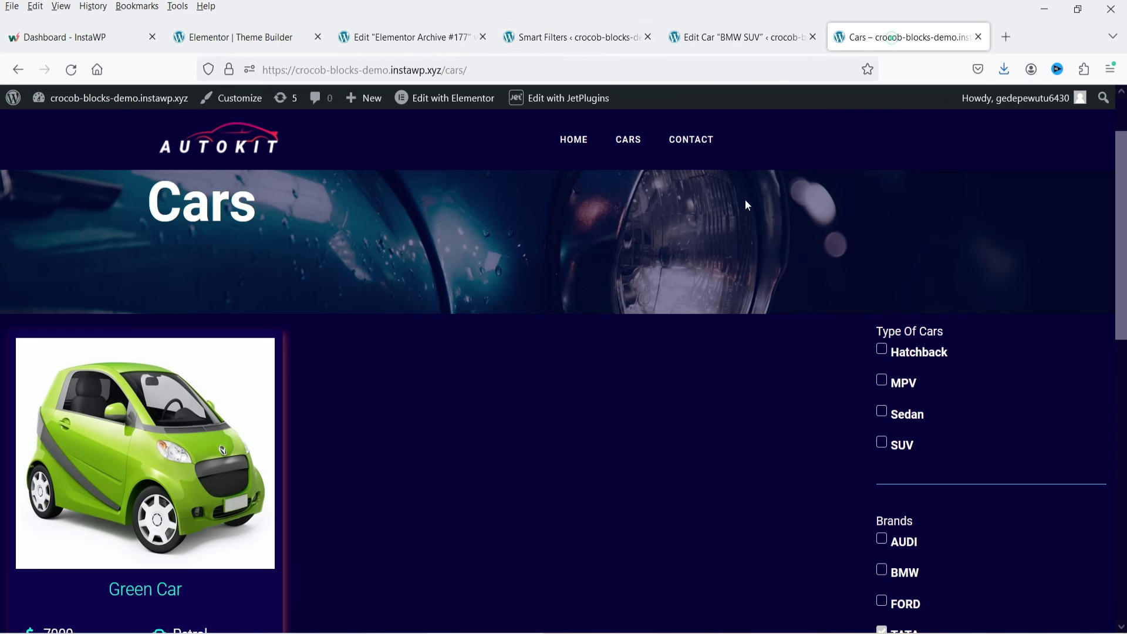
left_click(71, 70)
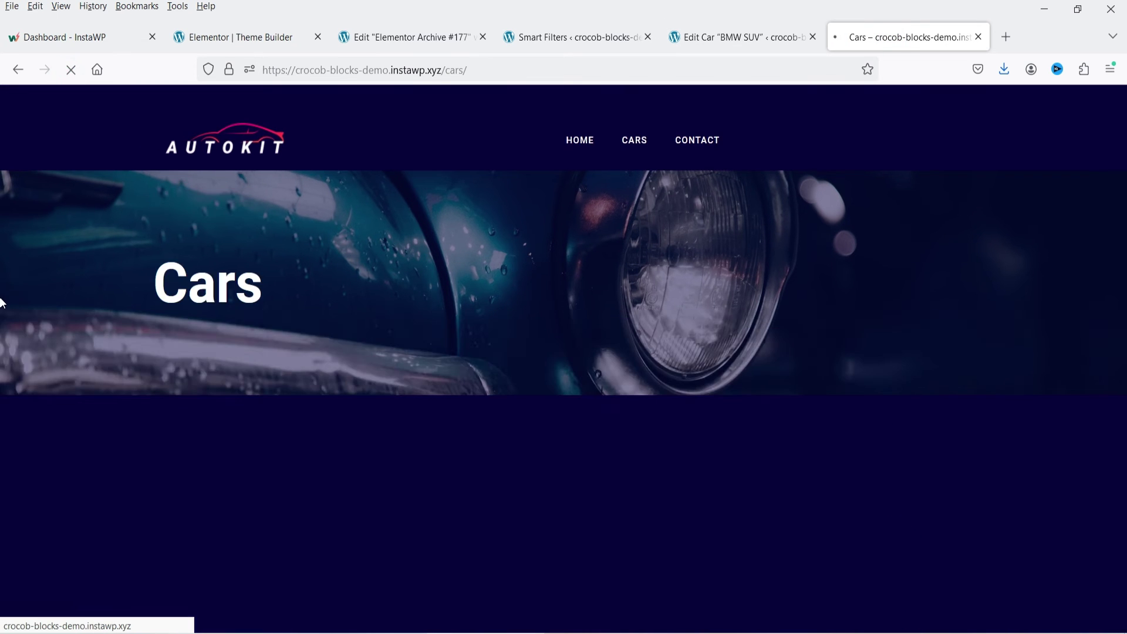
left_click(882, 382)
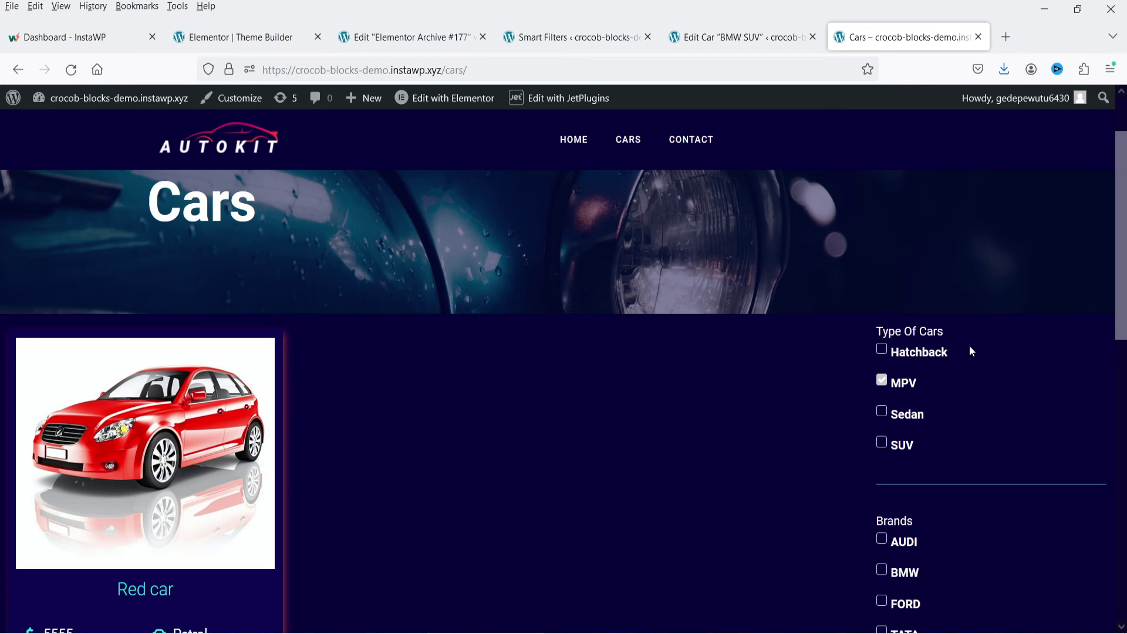
left_click(882, 380)
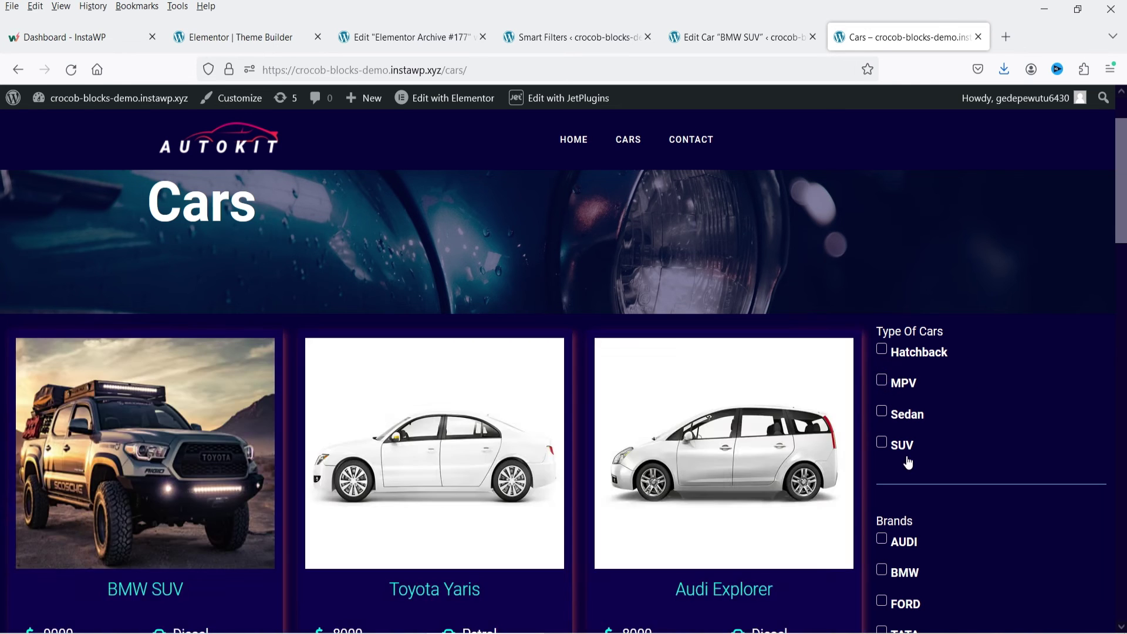
left_click(898, 447)
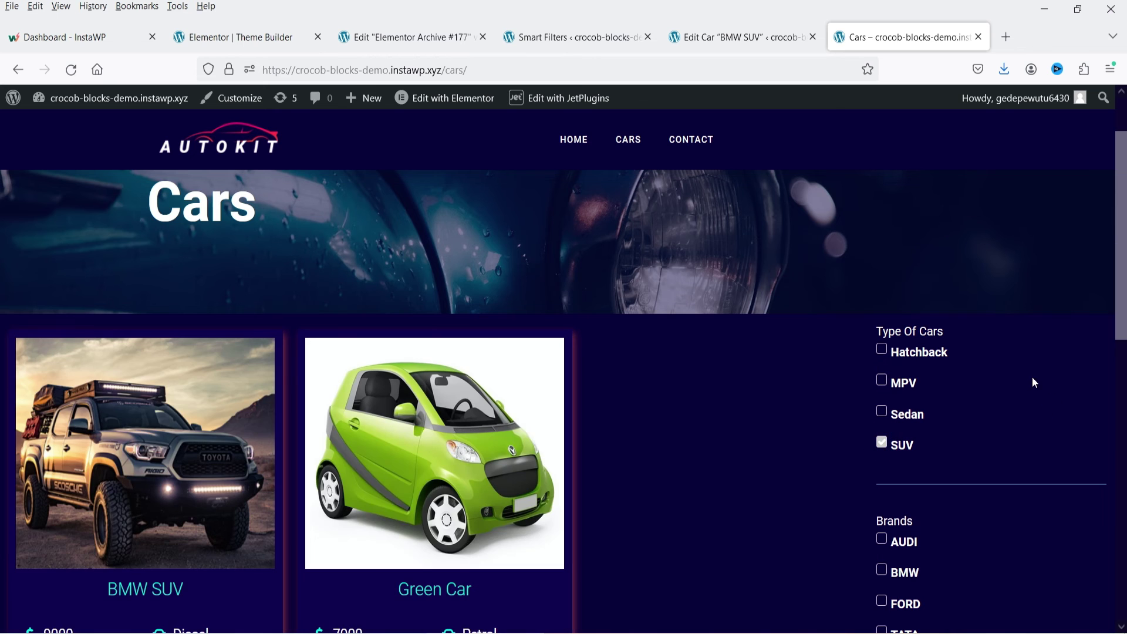
left_click(883, 444)
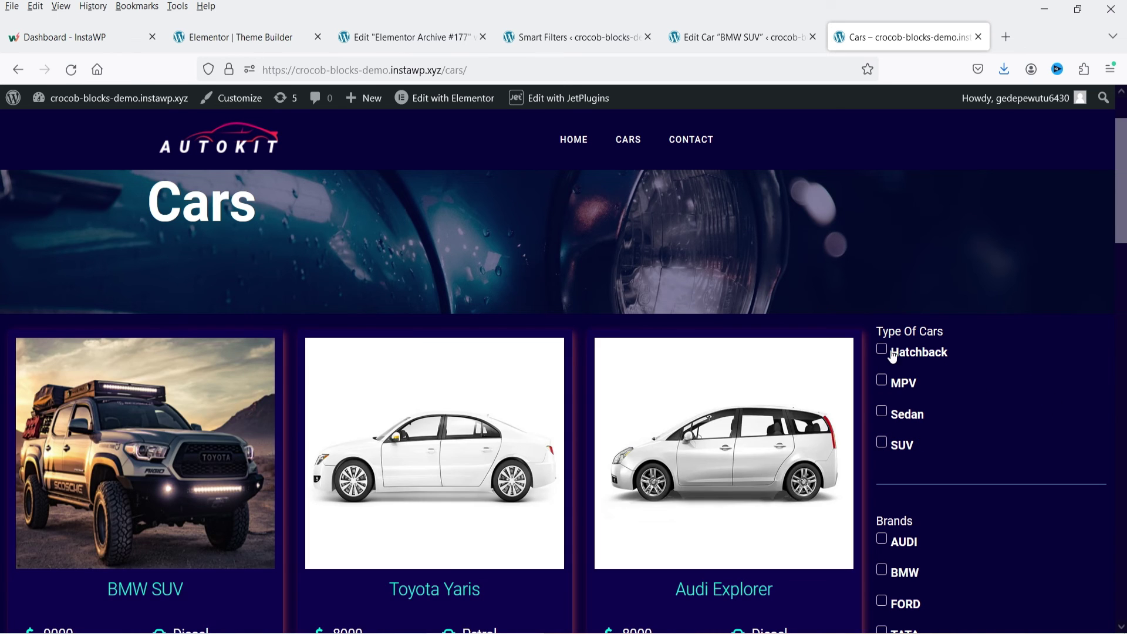
left_click(883, 350)
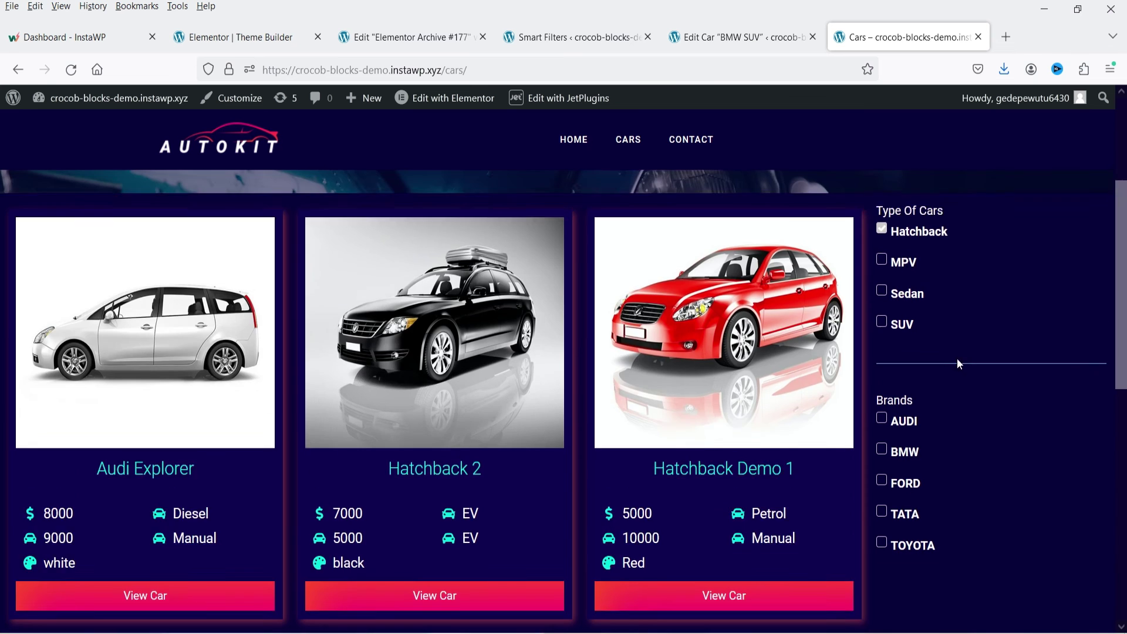
scroll(956, 358, "up", 3)
left_click(884, 434)
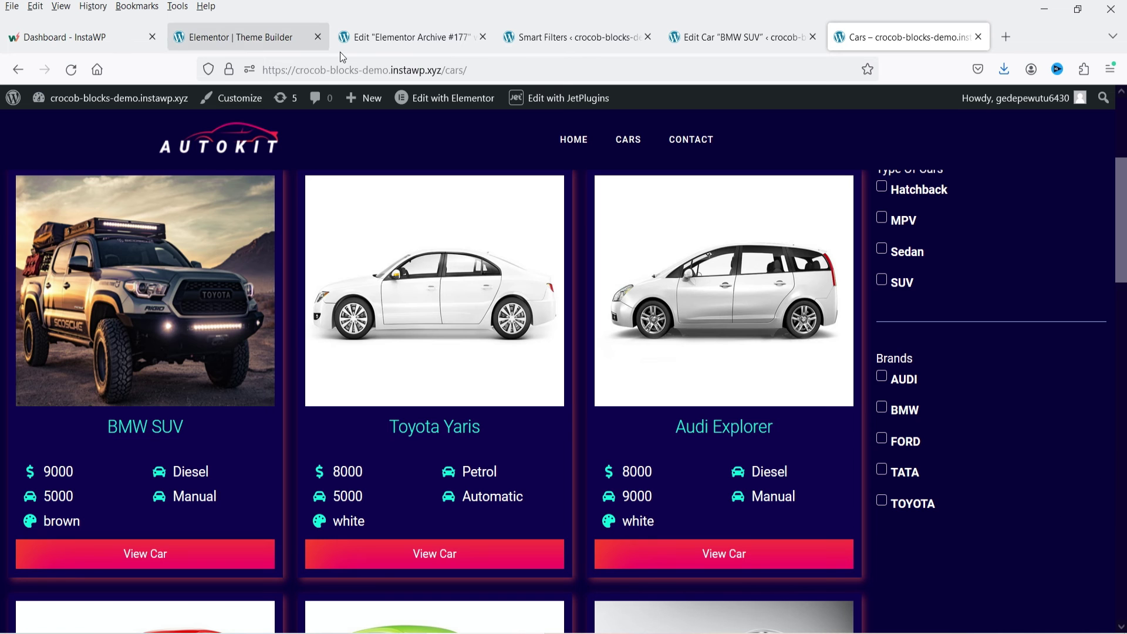
Add a Remove Filters widget below the Brands filter in the Elementor archive template.
left_click(409, 41)
scroll(551, 213, "down", 5)
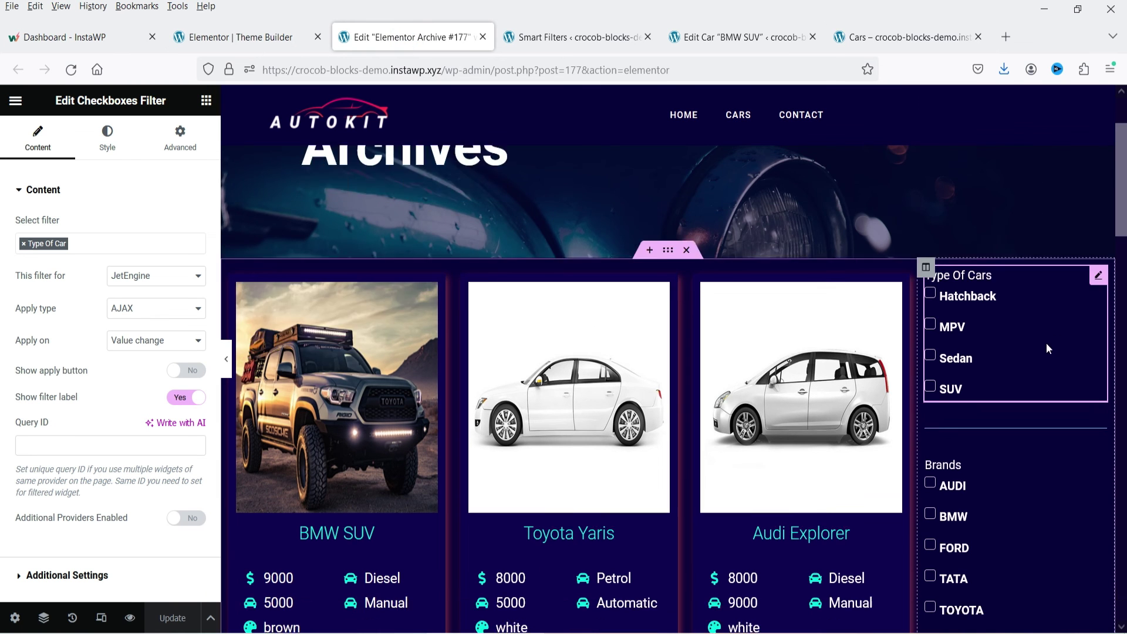
left_click(206, 99)
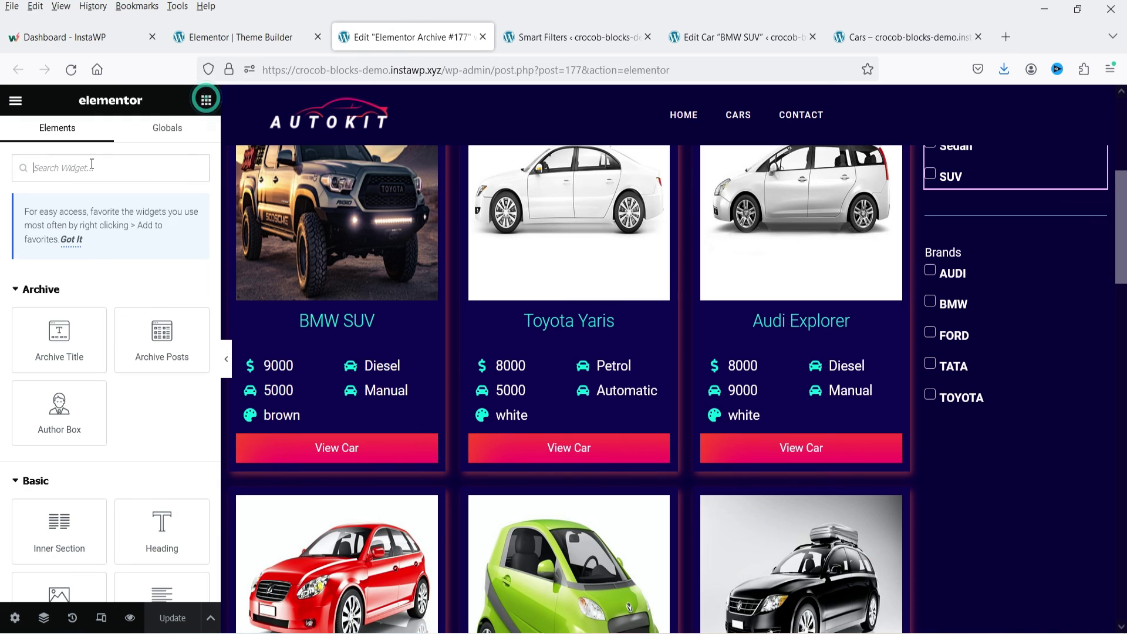
type("filter")
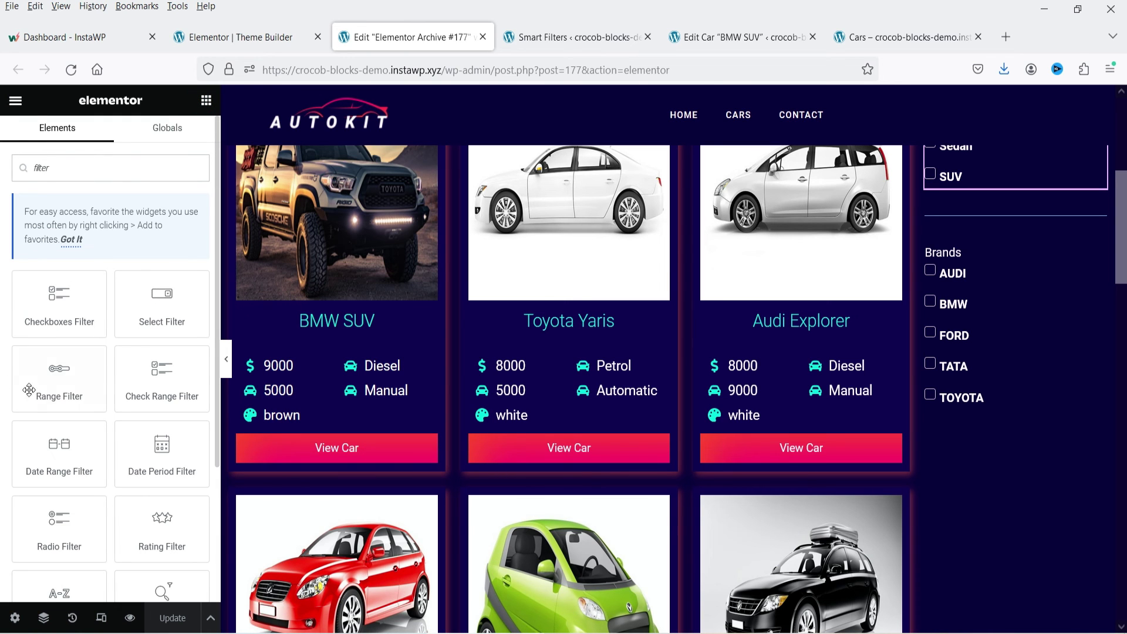
scroll(29, 390, "down", 3)
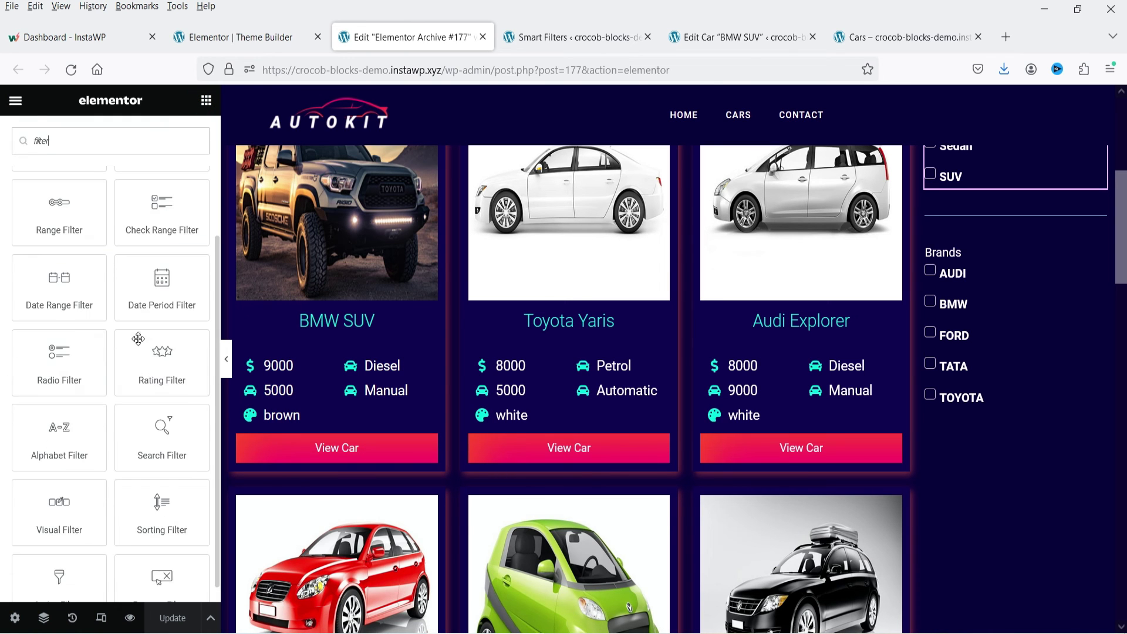
scroll(103, 336, "down", 1)
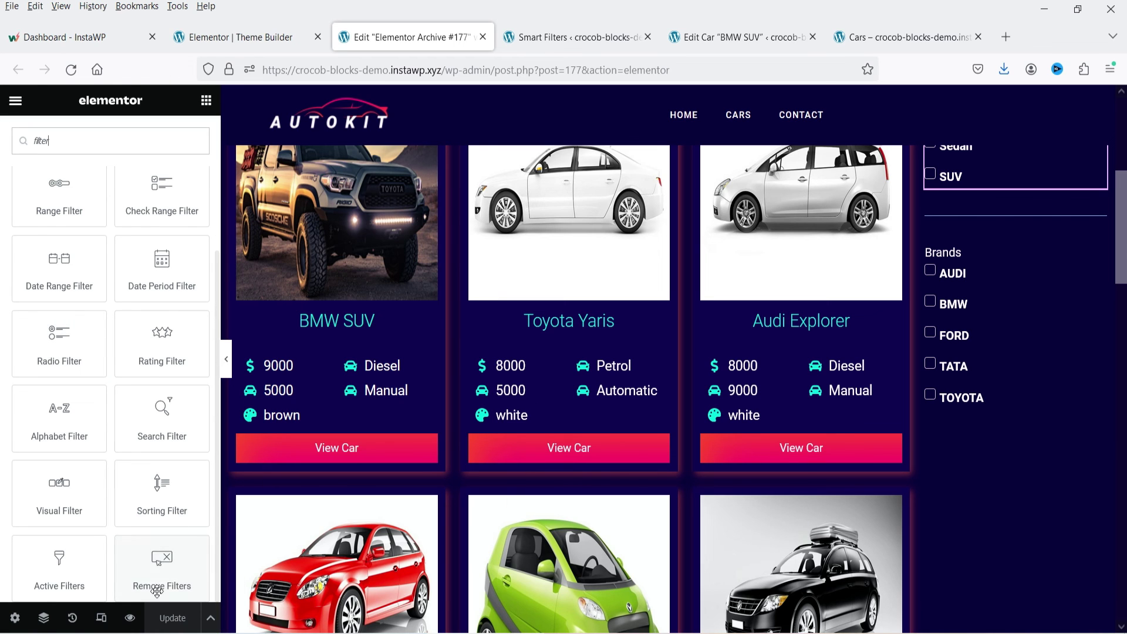
left_click_drag(153, 568, 1016, 431)
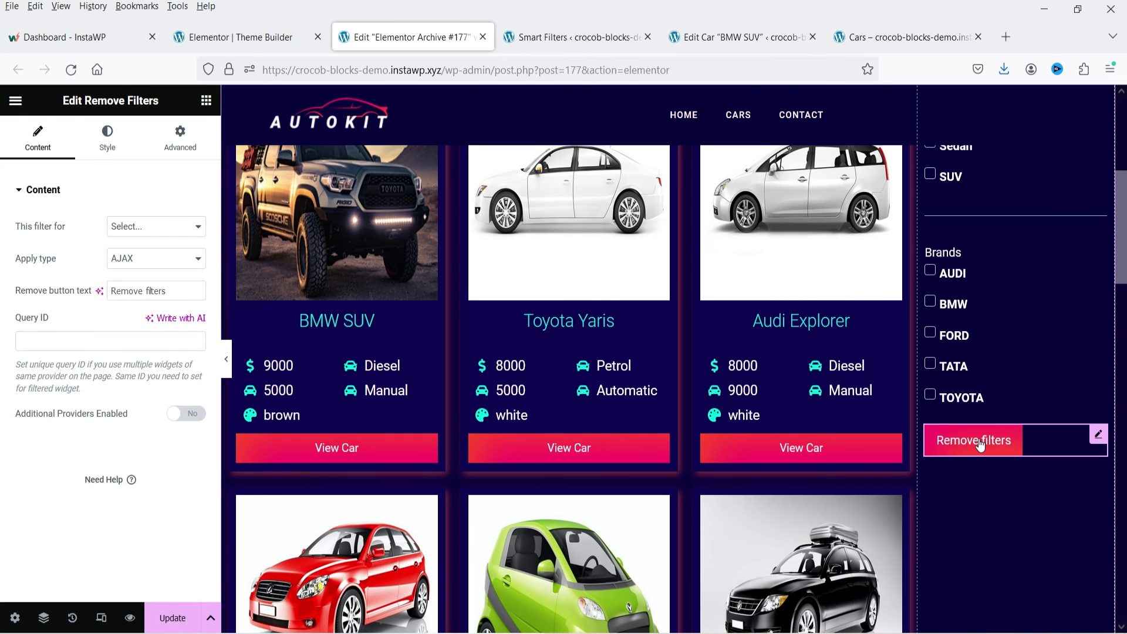
Set the Remove Filters widget to work for JetEngine, and update the archive template.
left_click(144, 227)
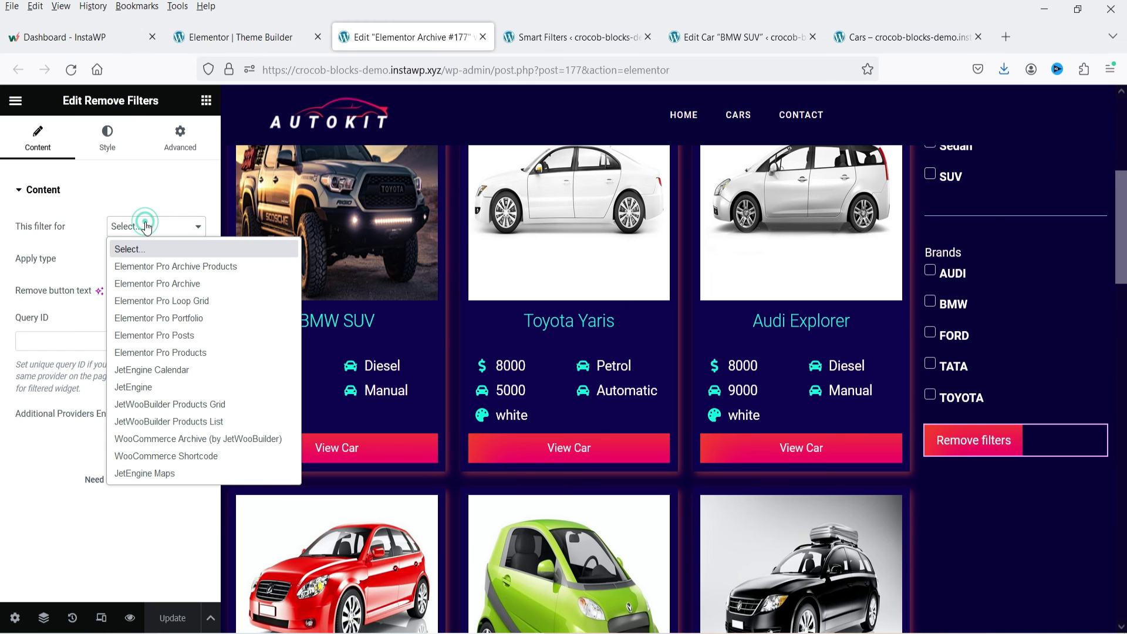
left_click(175, 390)
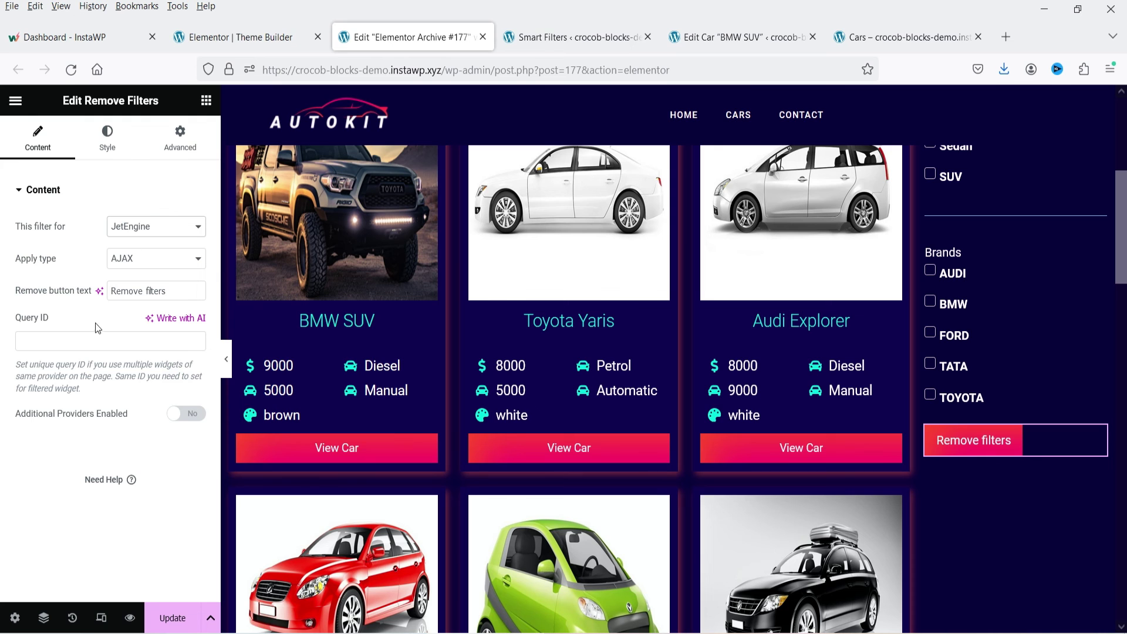
left_click(176, 616)
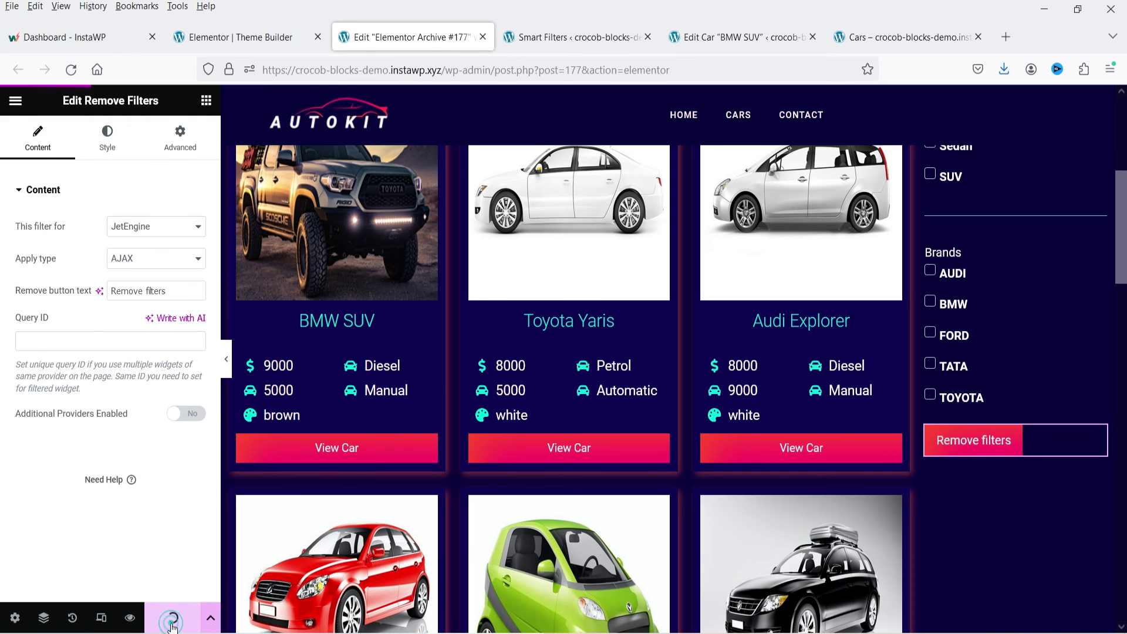
Reload the live Cars page, filter the cars by SUV, and reset the selection with Remove filters.
left_click(904, 36)
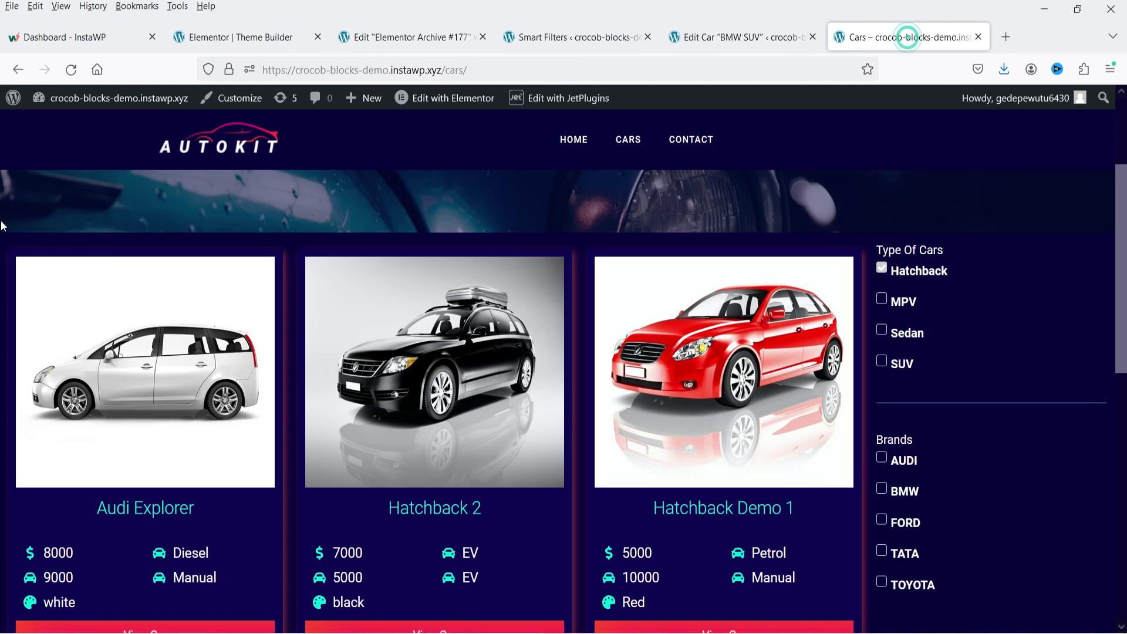
left_click(71, 69)
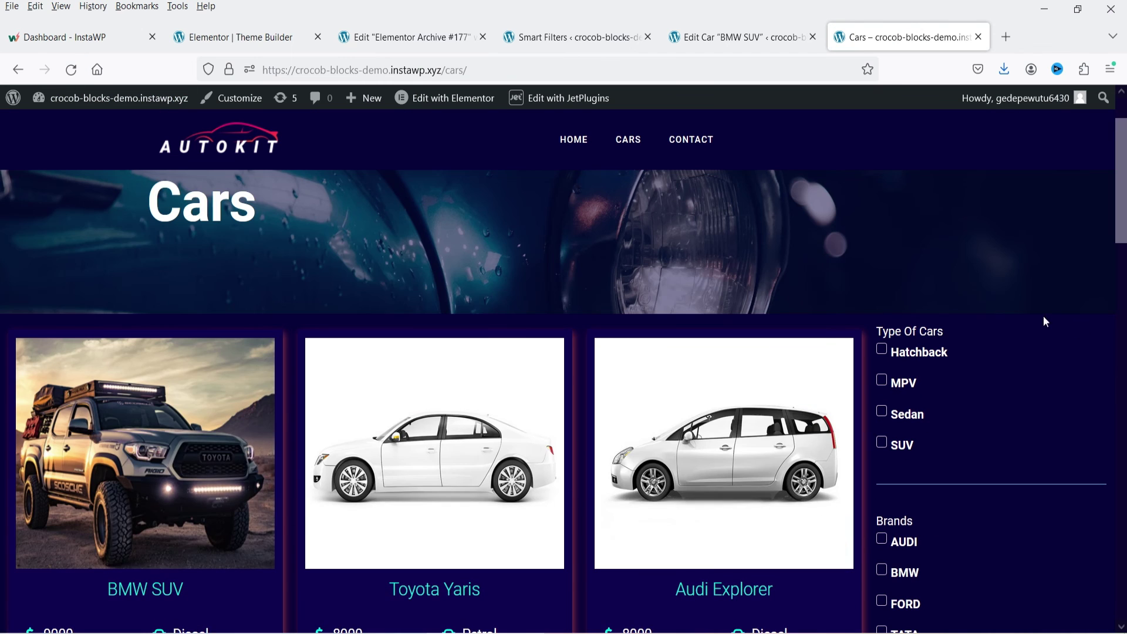
left_click(882, 442)
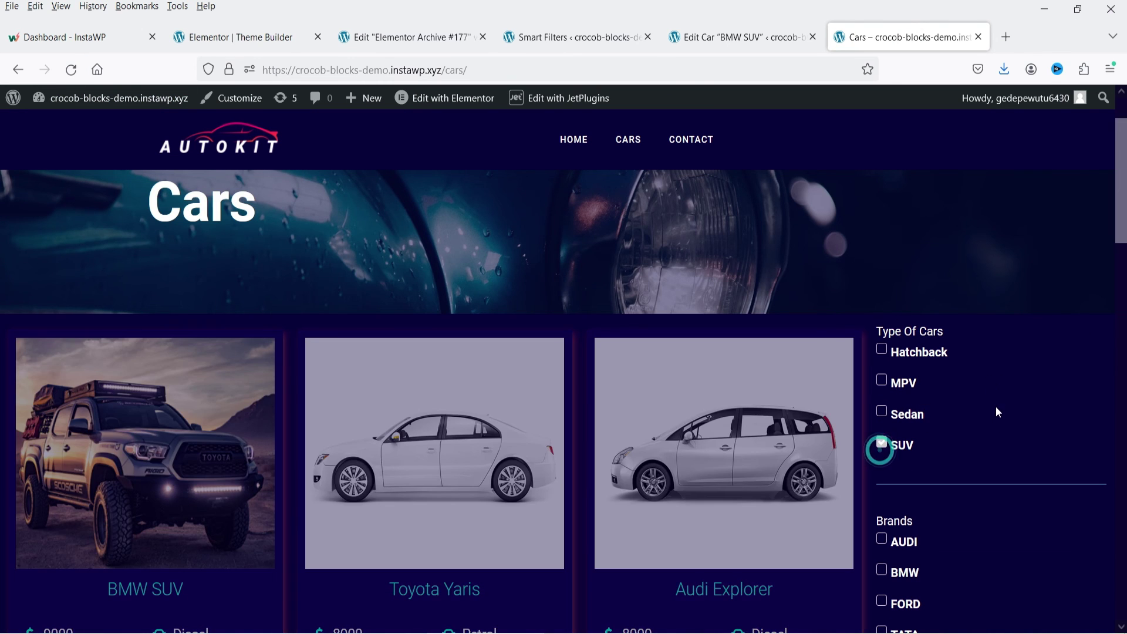
scroll(1093, 369, "down", 3)
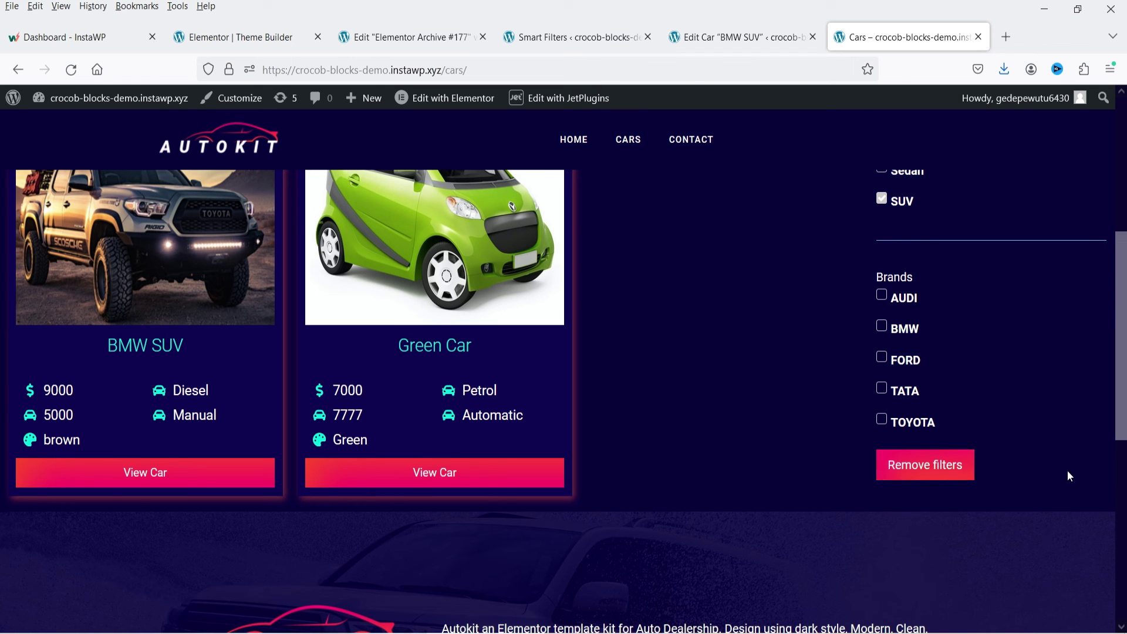
left_click(938, 474)
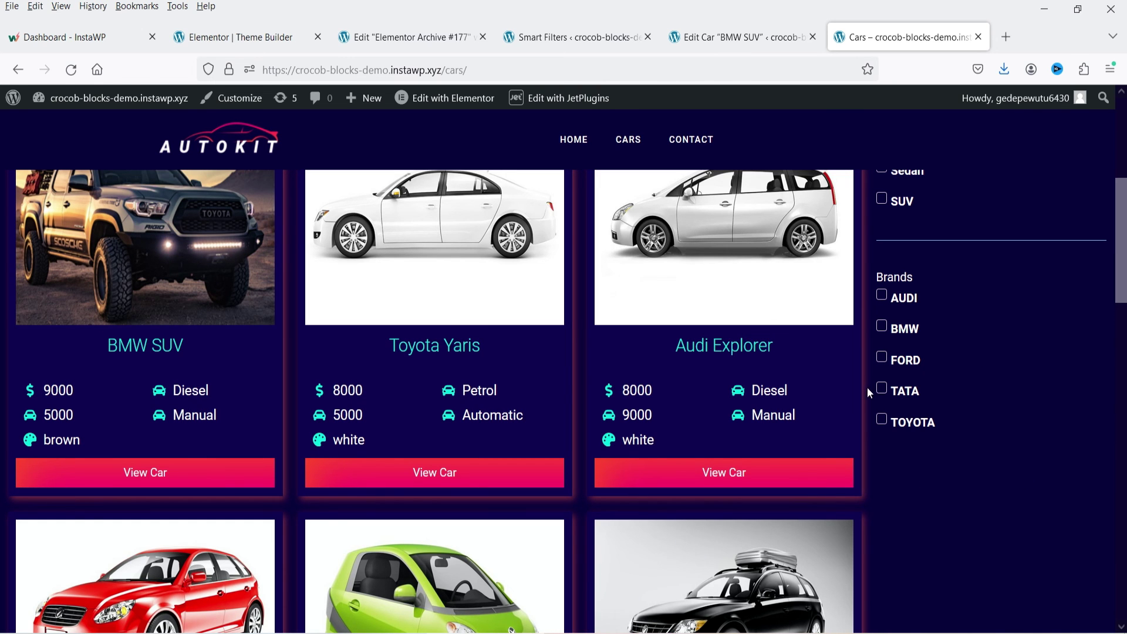
Test the Brands filter on the live Cars page with TATA, AUDI and TOYOTA, one brand at a time.
left_click(882, 389)
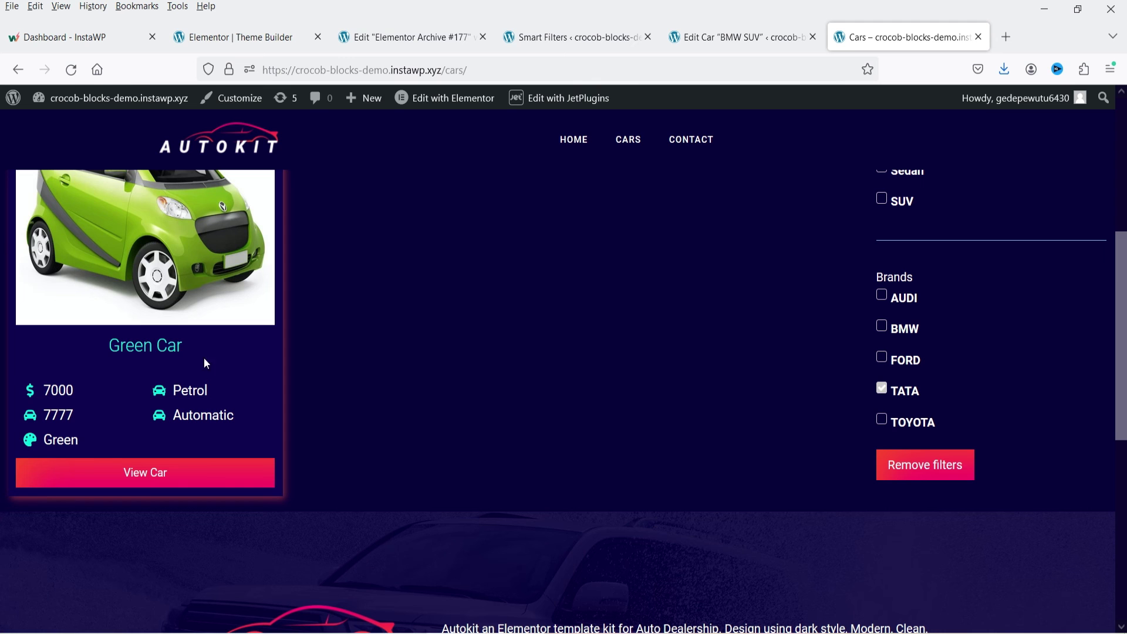
left_click(881, 388)
left_click(881, 295)
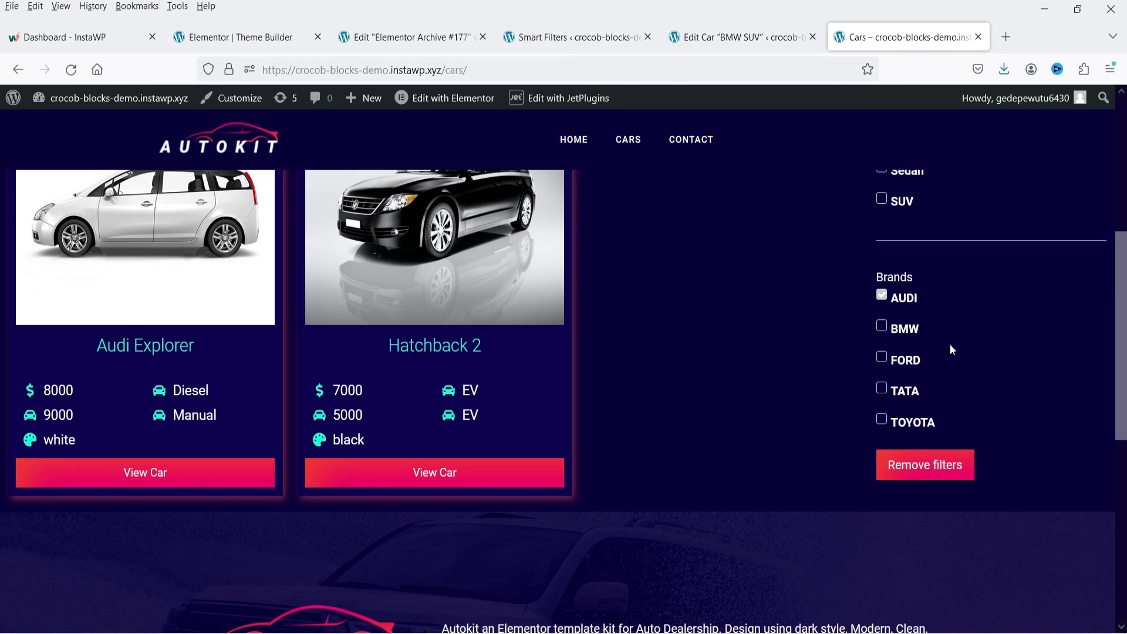
left_click(880, 296)
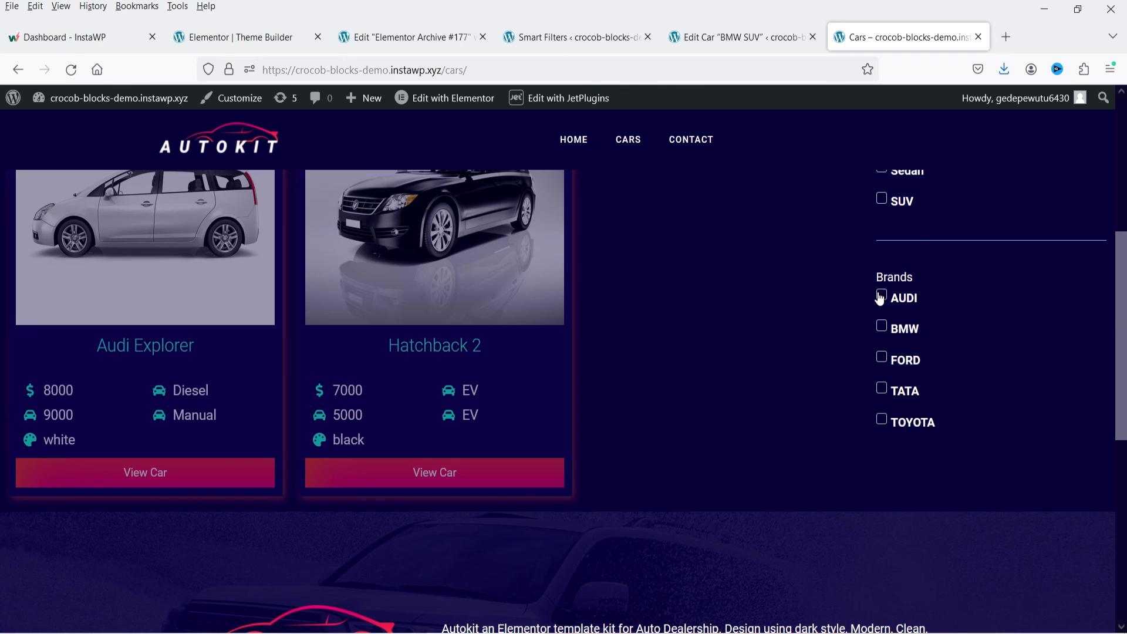
left_click(881, 419)
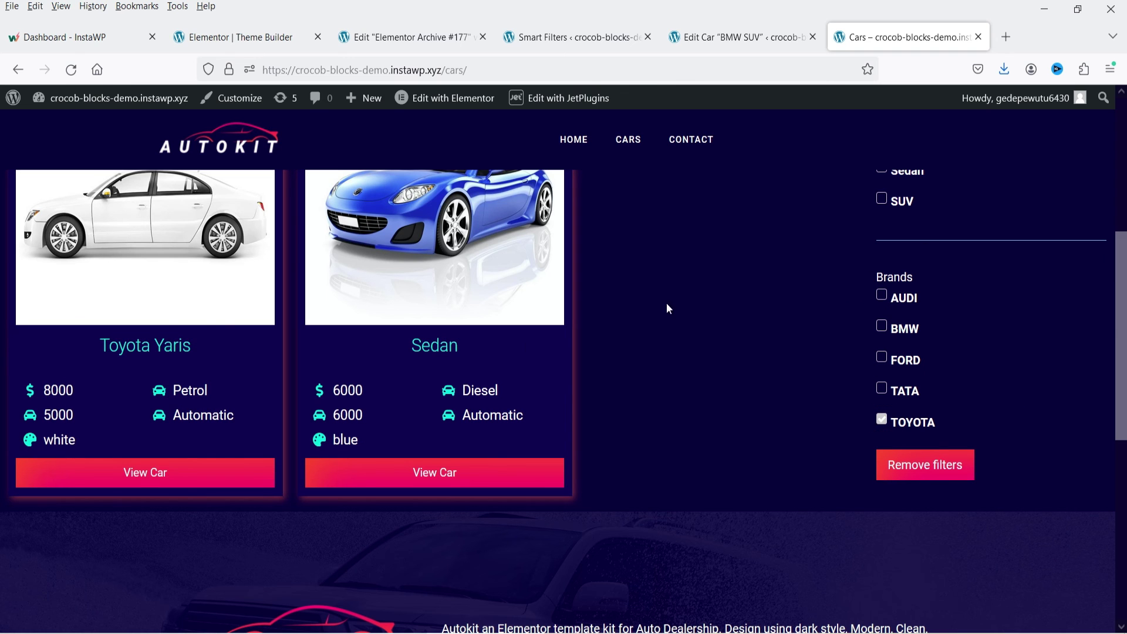
Test the TOYOTA brand combined with the Sedan and Hatchback types in turn, and clear everything with Remove filters.
scroll(943, 367, "up", 3)
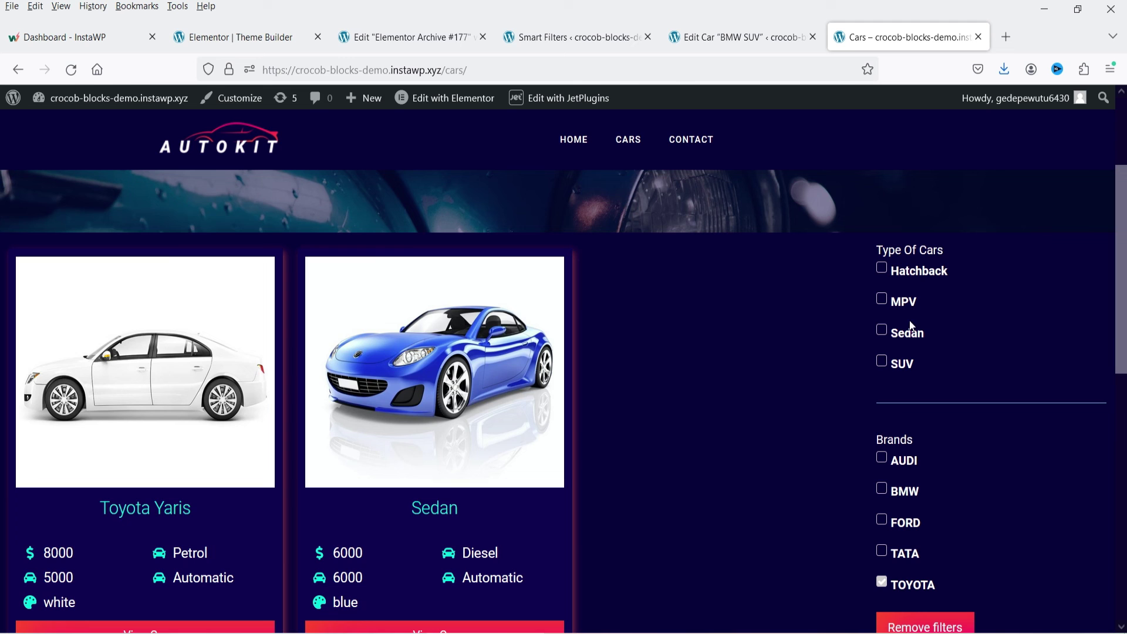
left_click(880, 330)
left_click(881, 330)
left_click(881, 270)
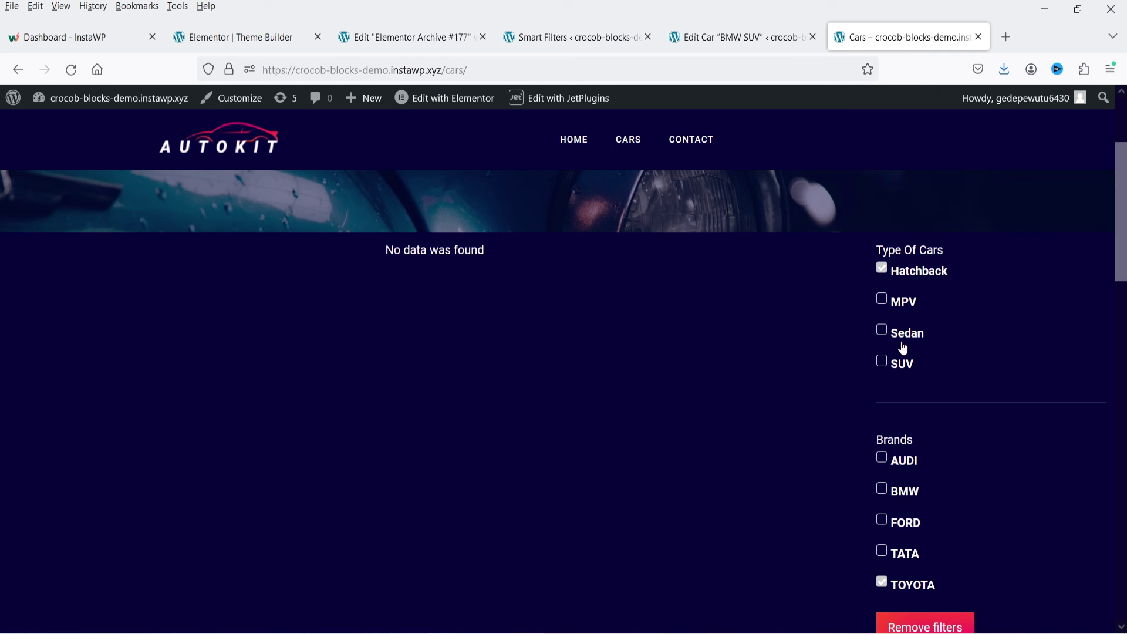
left_click(925, 626)
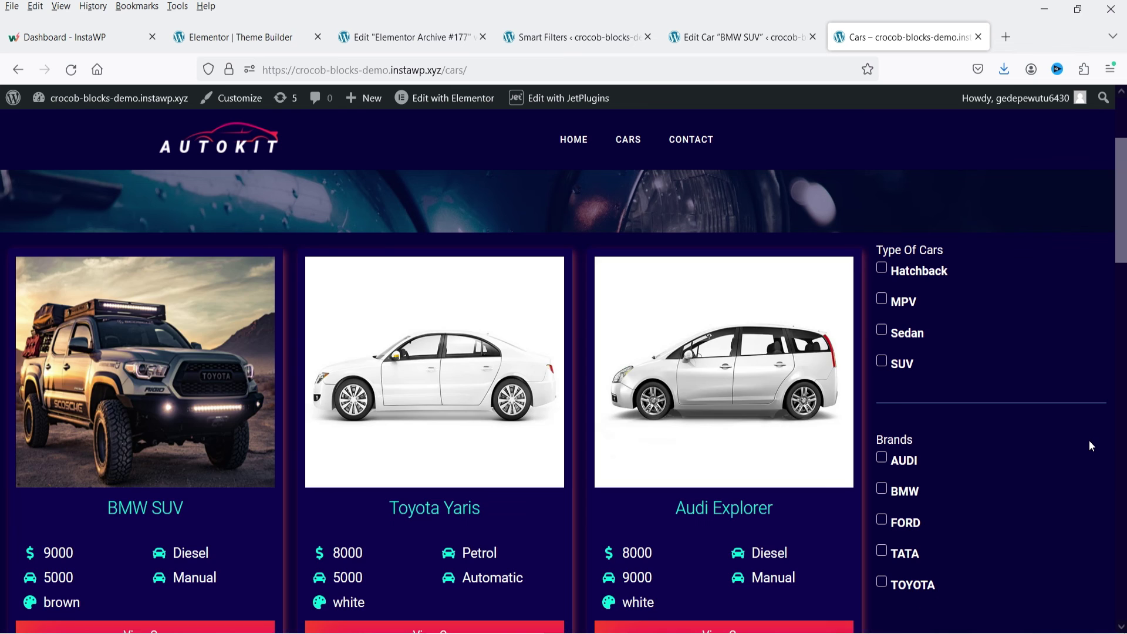
Review the unfiltered live Cars page and compare its filters with the brand and type categories of the BMW SUV entry.
scroll(1033, 417, "down", 5)
scroll(984, 395, "up", 8)
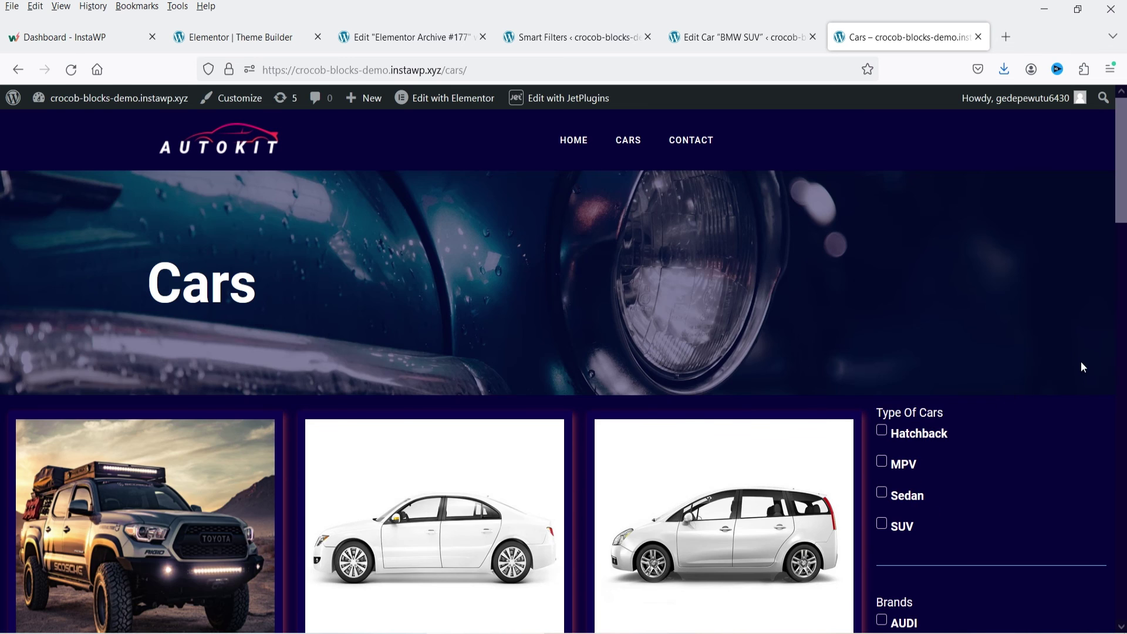
scroll(1082, 378, "down", 5)
scroll(1080, 392, "down", 5)
scroll(1084, 396, "up", 9)
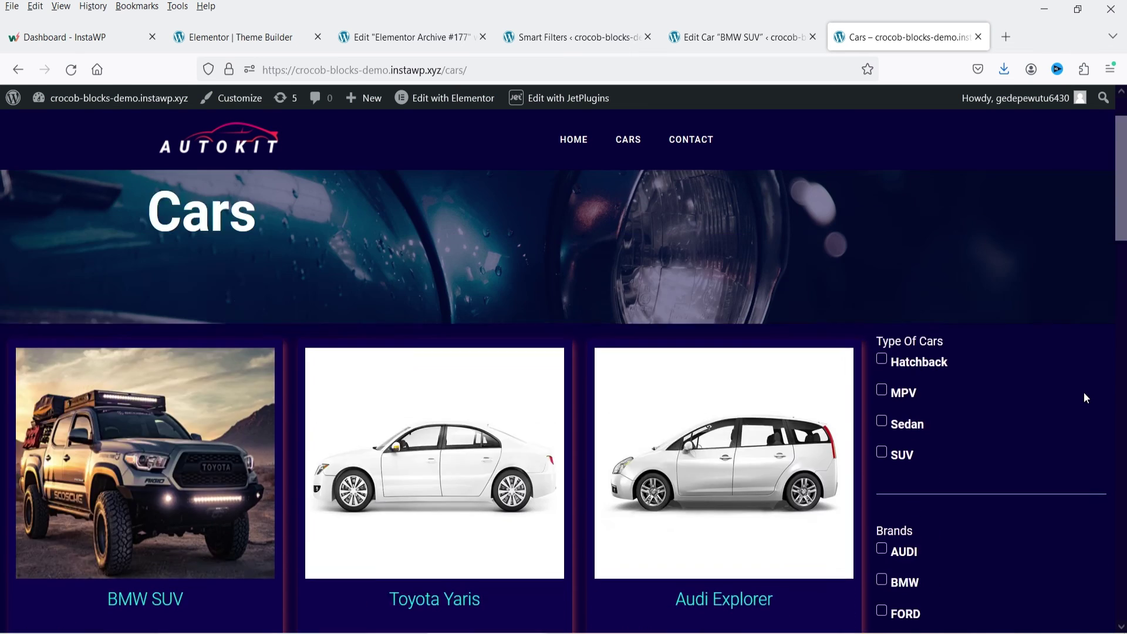
left_click(729, 37)
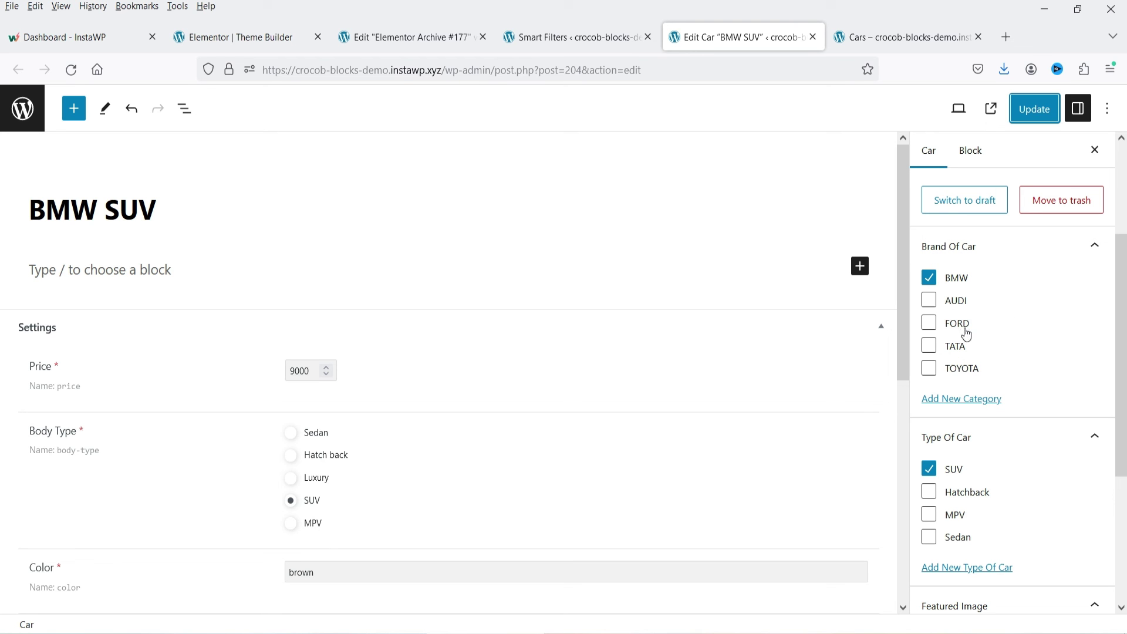
left_click(907, 37)
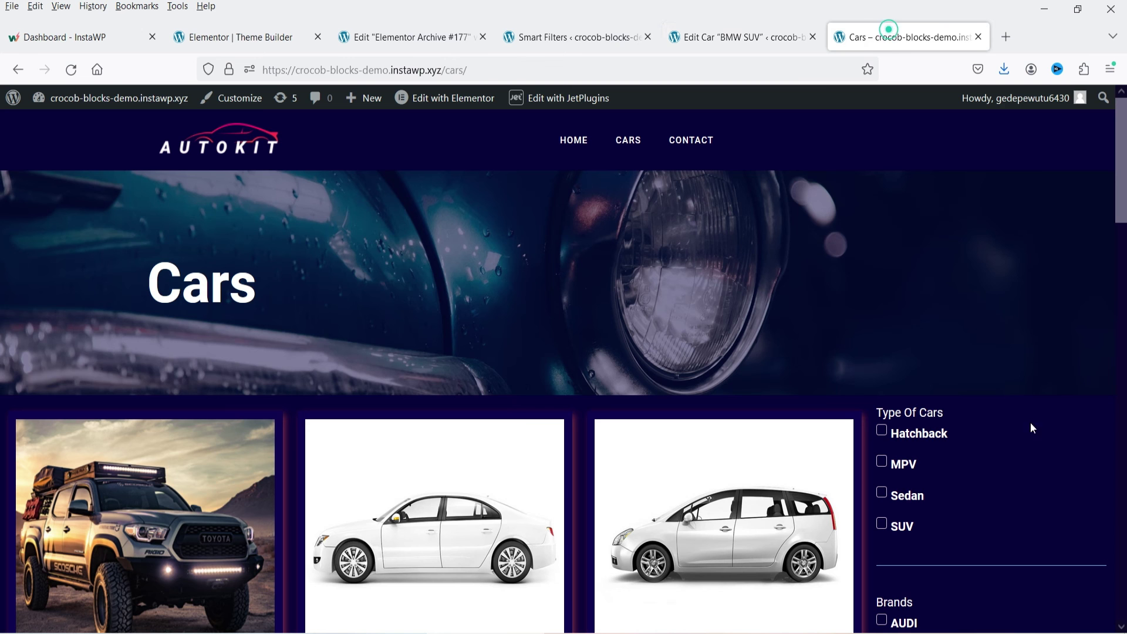
scroll(1036, 400, "down", 4)
scroll(1057, 469, "down", 5)
scroll(1031, 446, "up", 10)
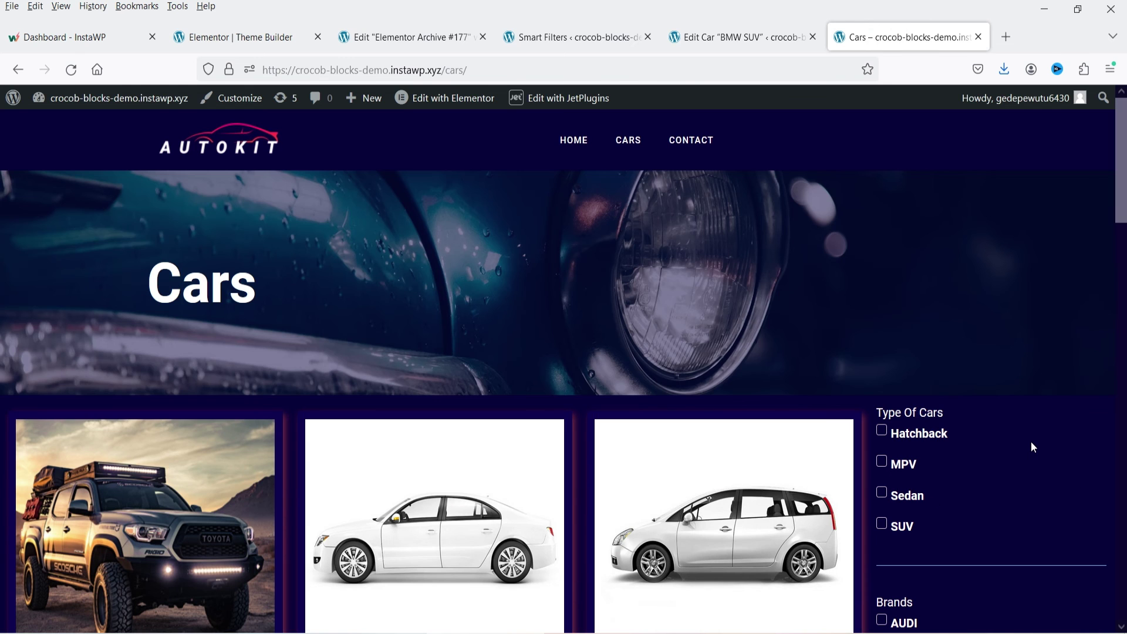